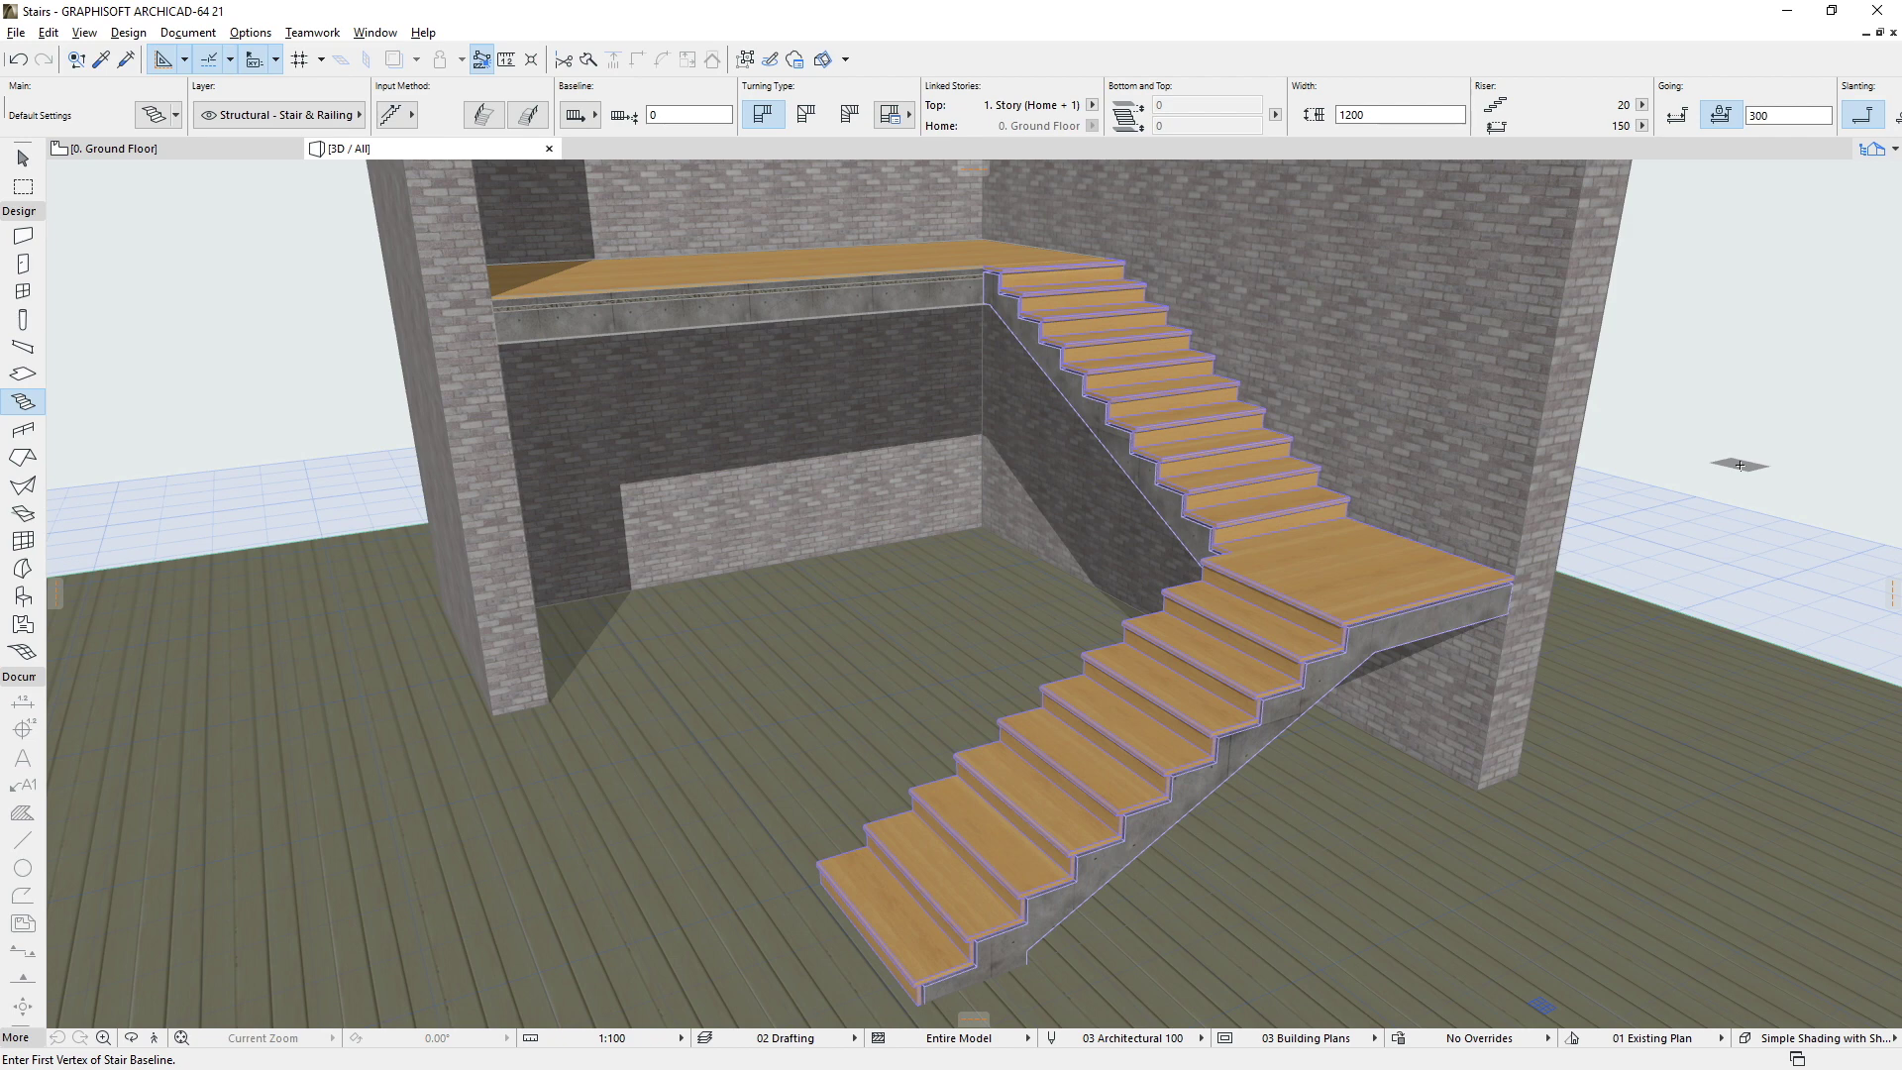
# Undo the existing stair and redraw it with a baseline from the floor, around the wall's outer corner, to the upper slab edge.
pyautogui.hotkey('ctrl', 'z')
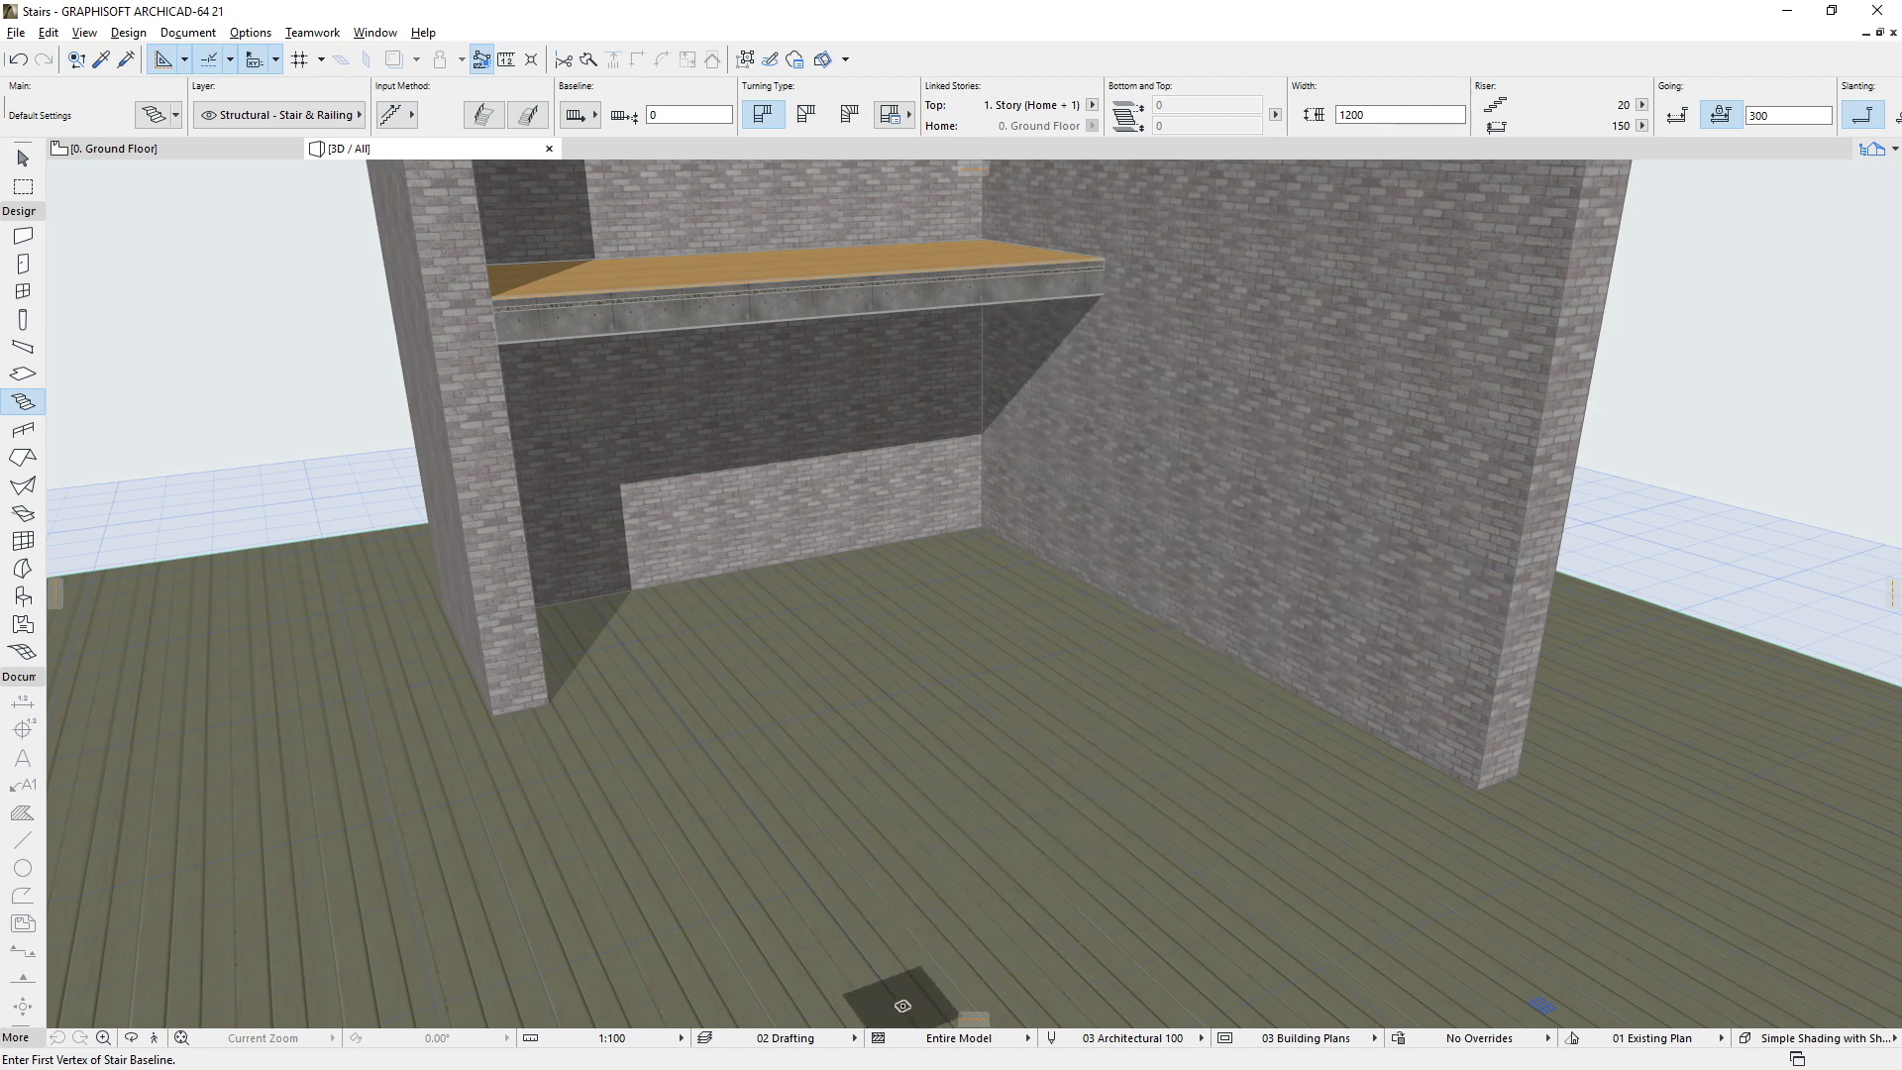
pyautogui.click(911, 1004)
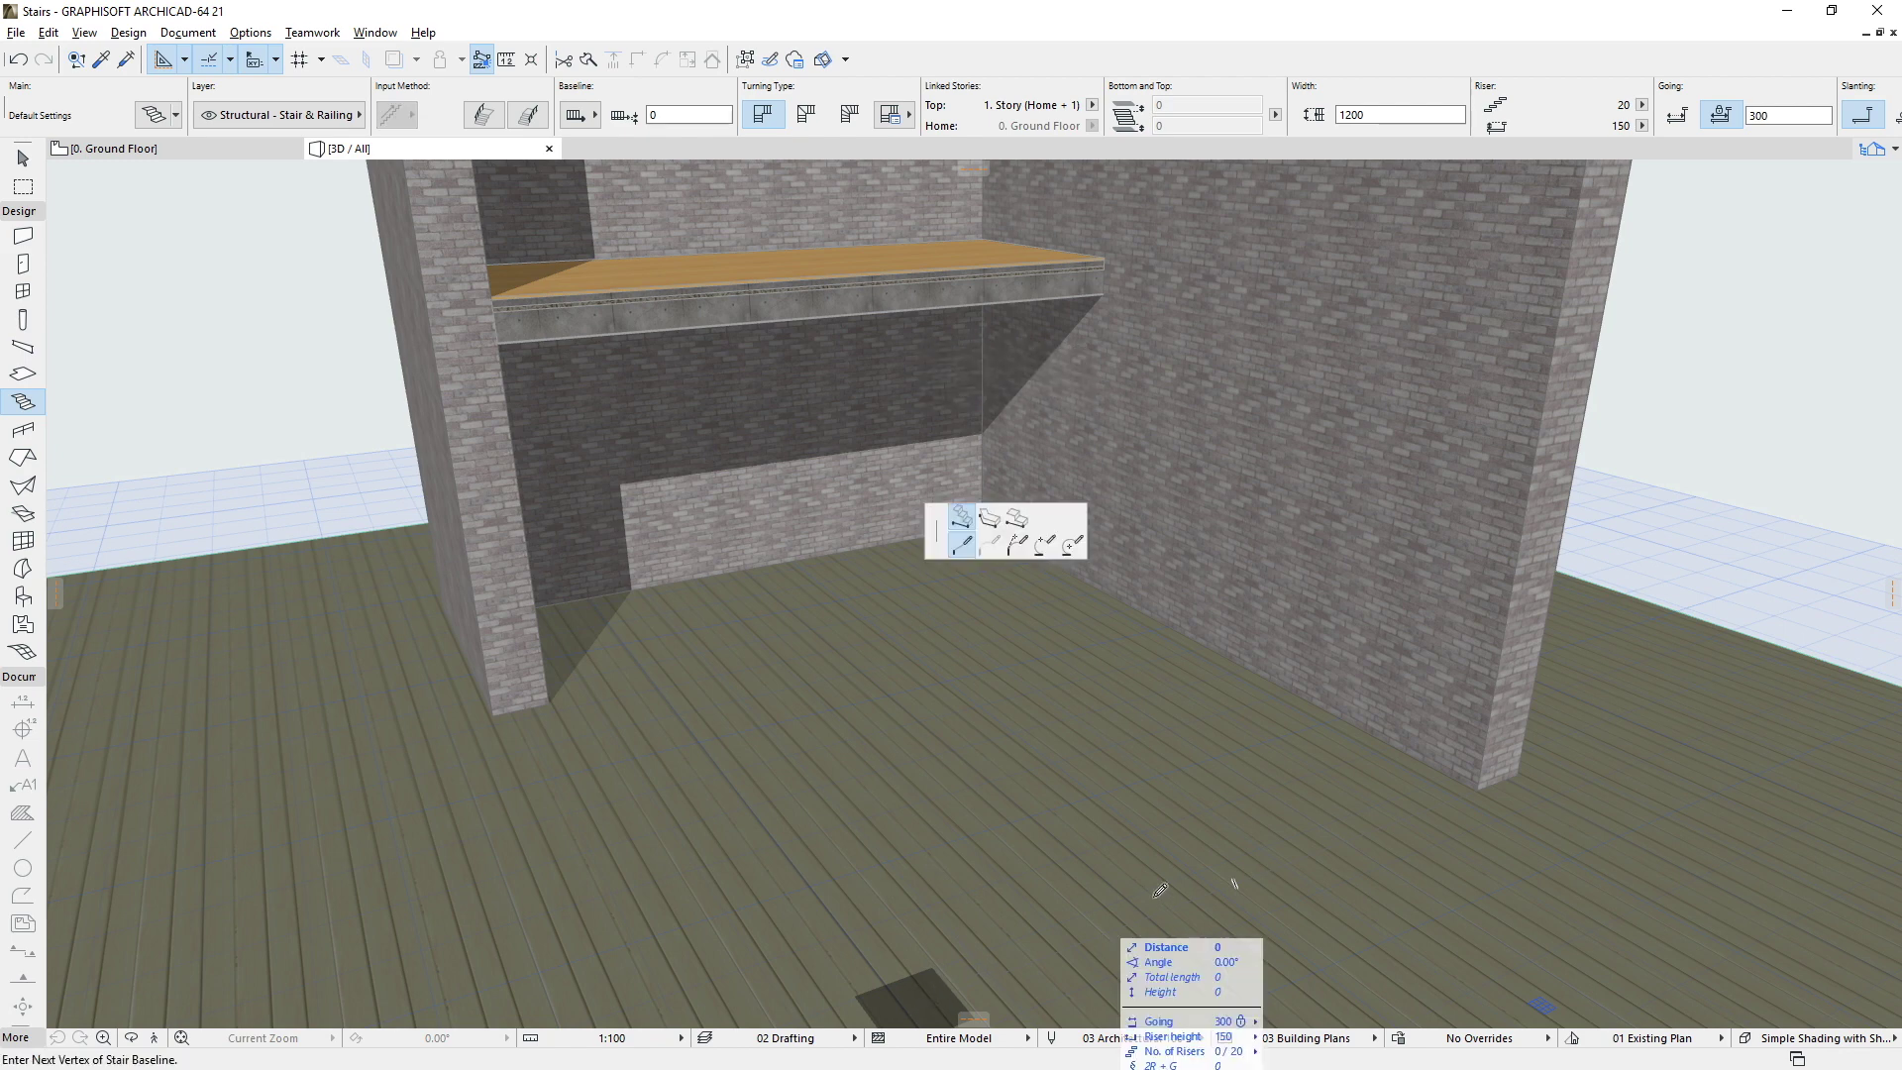
pyautogui.click(1478, 788)
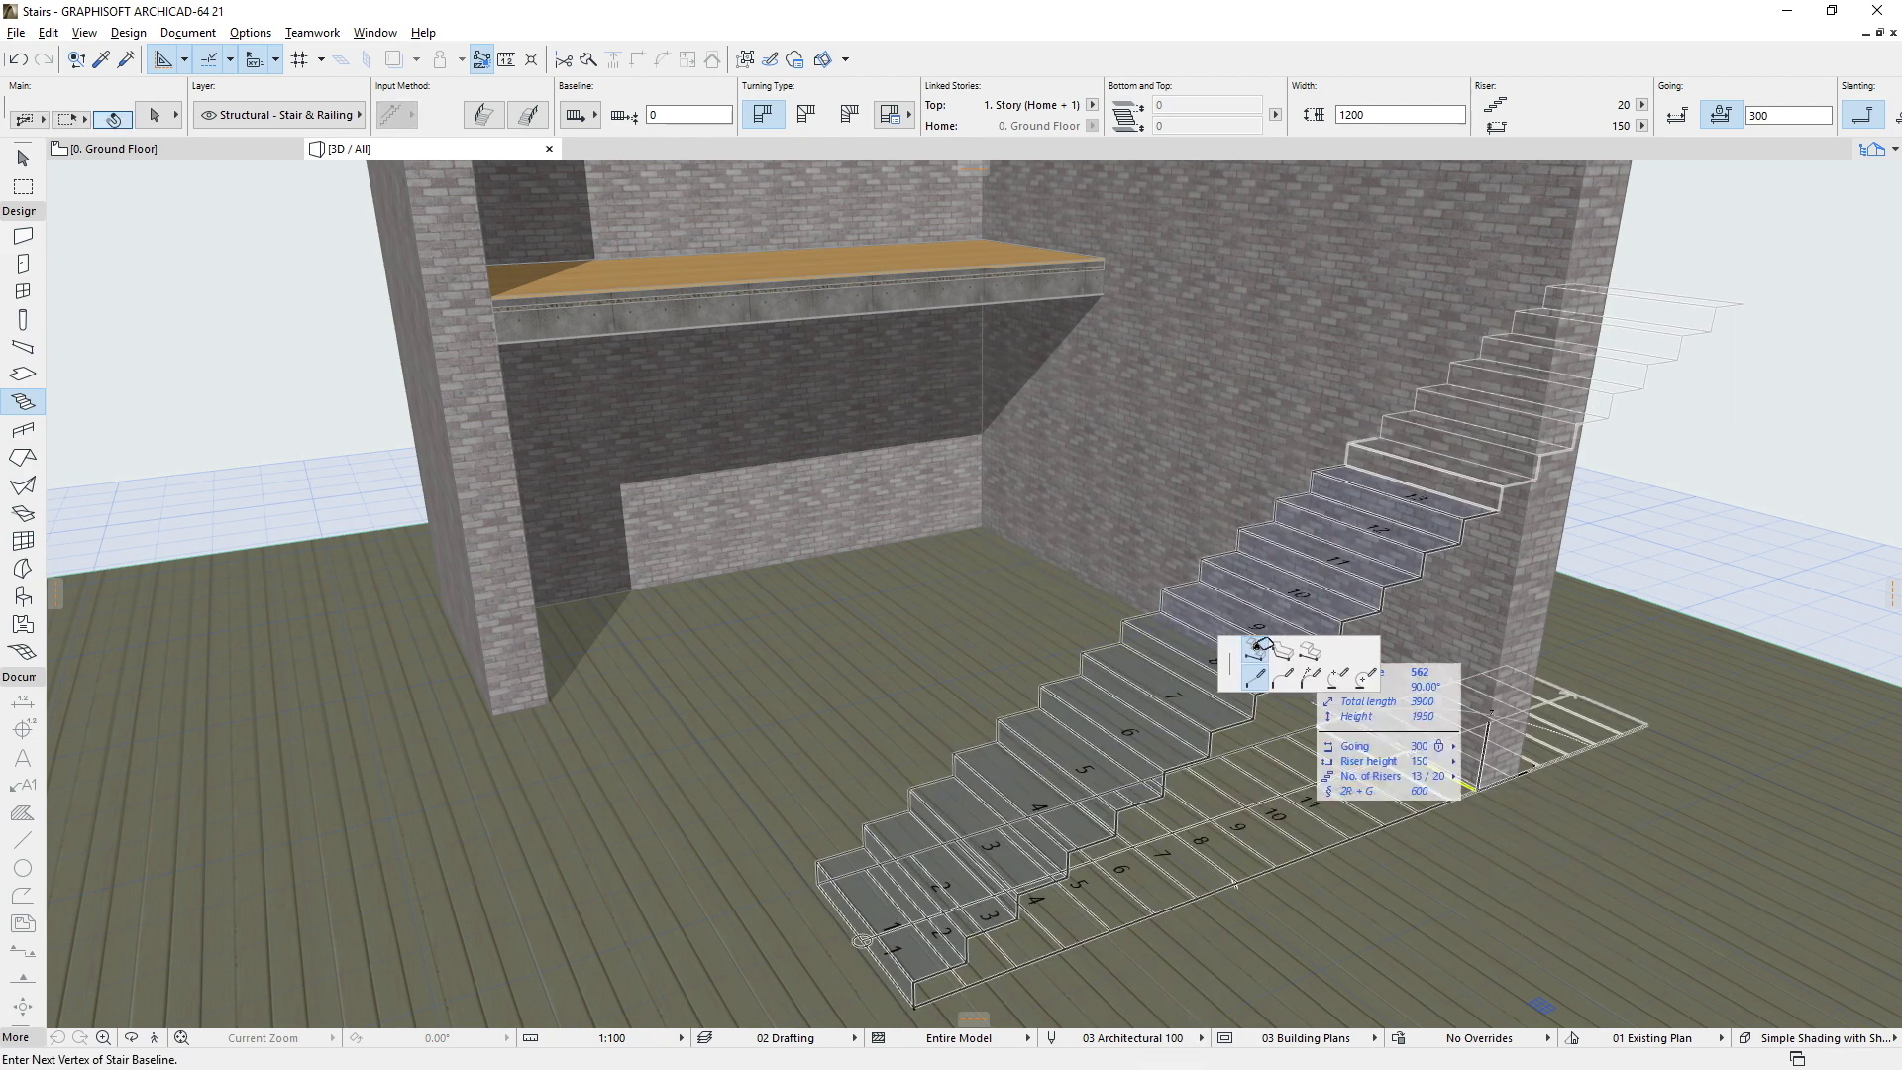
pyautogui.doubleClick(1101, 260)
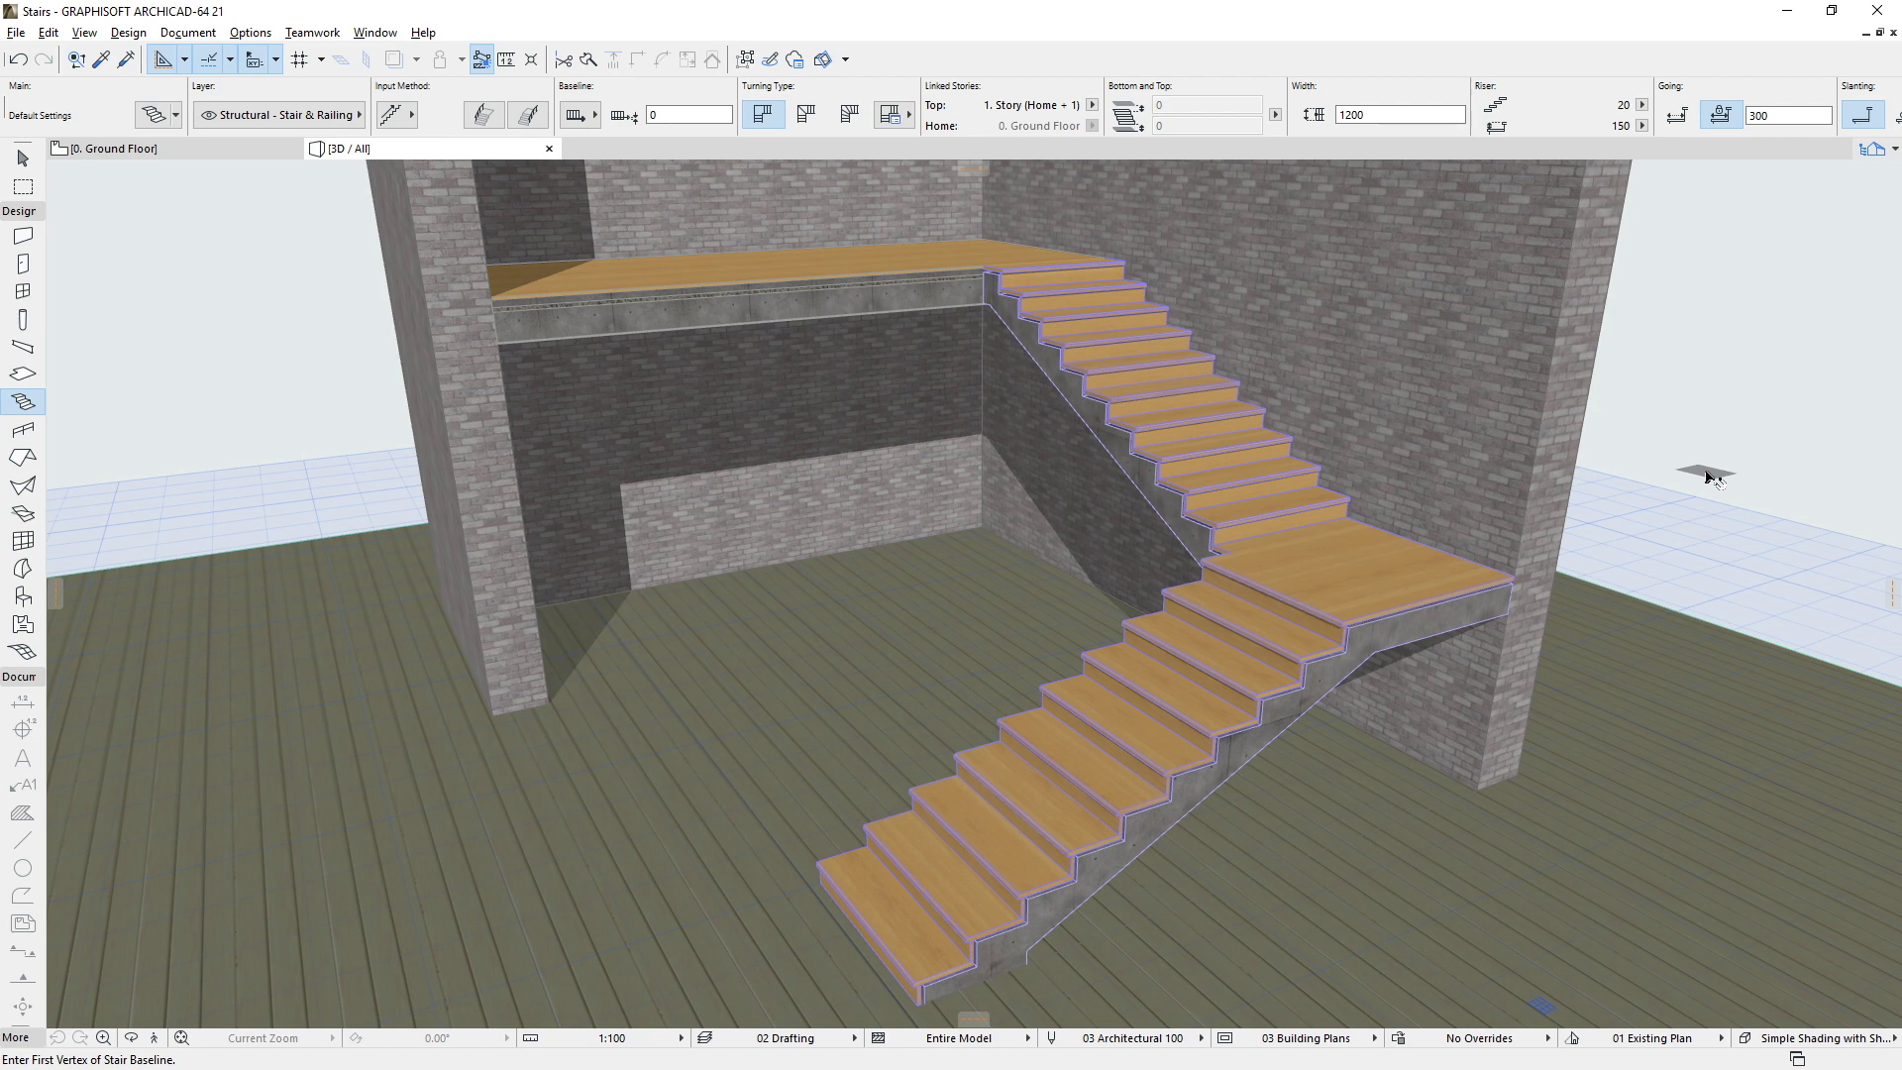
# Select the stair and examine its geometry, rules and classification settings without changing them.
pyautogui.click(1350, 585)
pyautogui.click(155, 121)
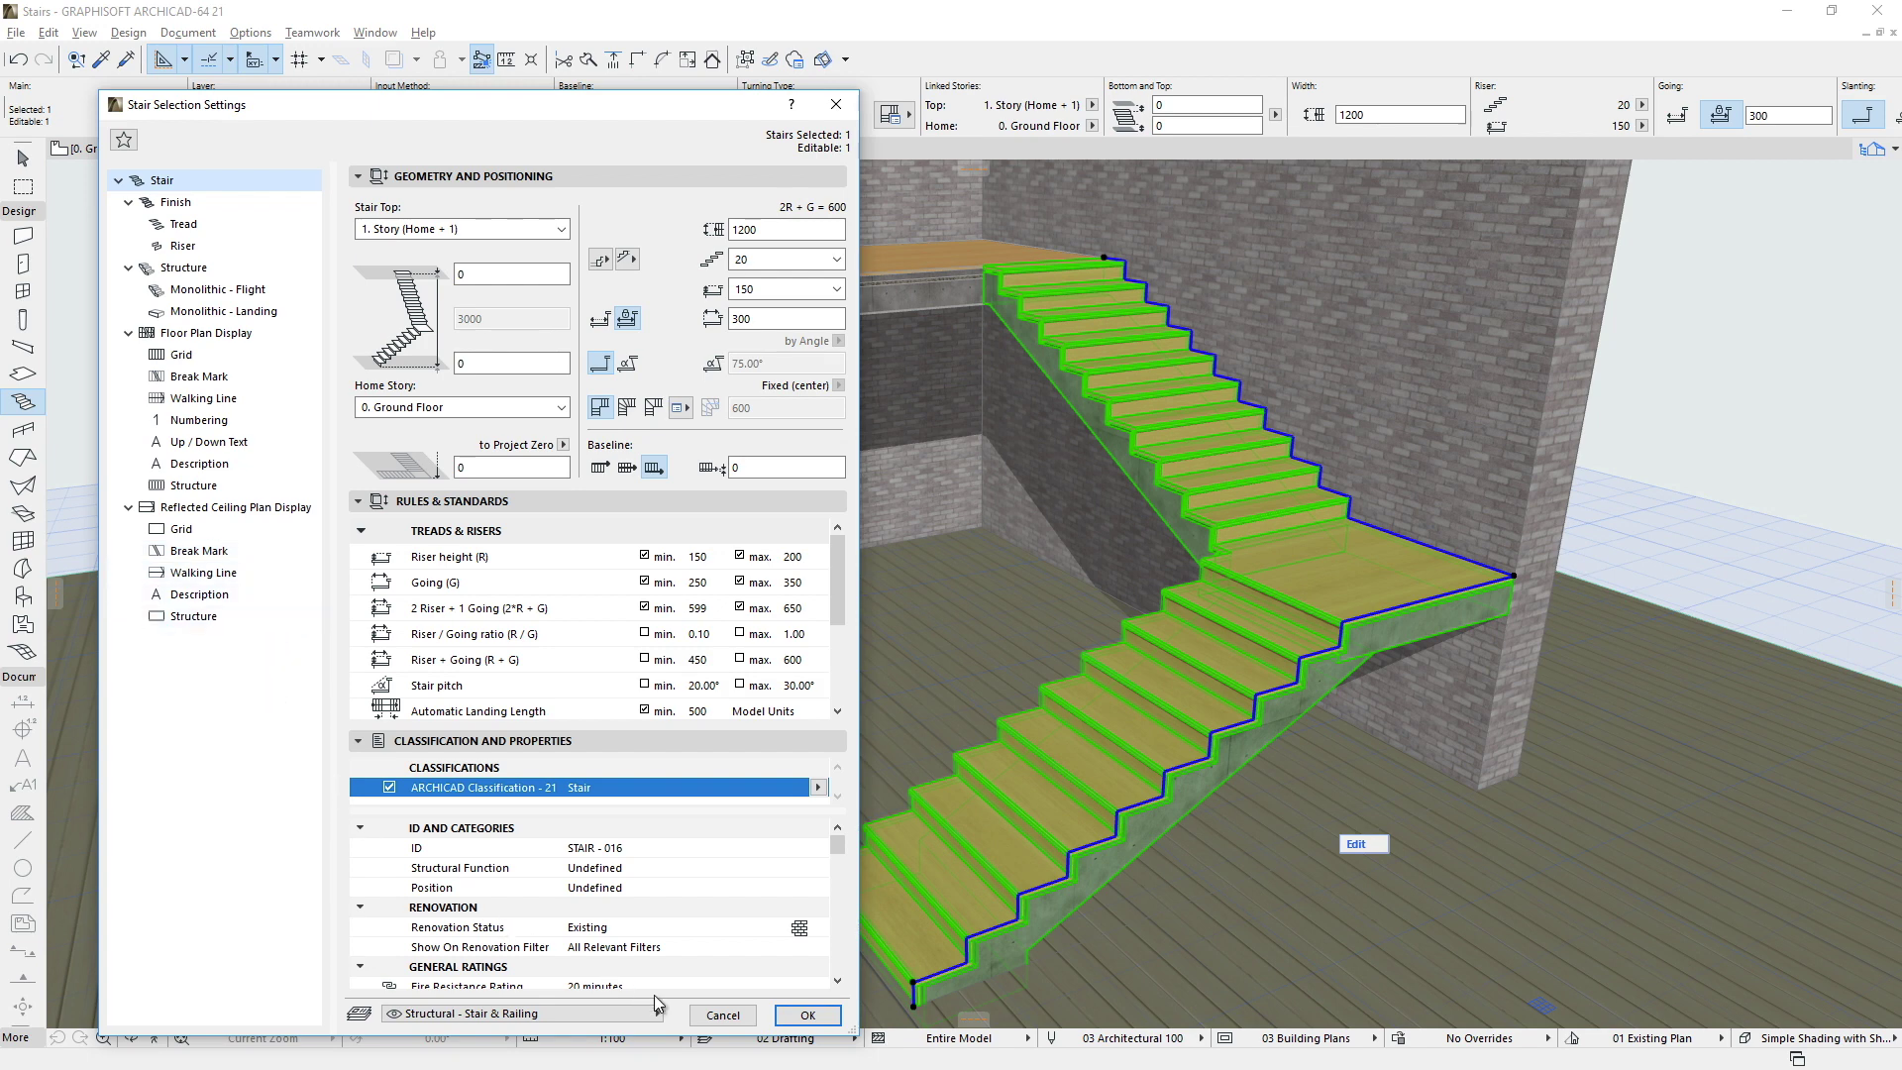
pyautogui.click(715, 1015)
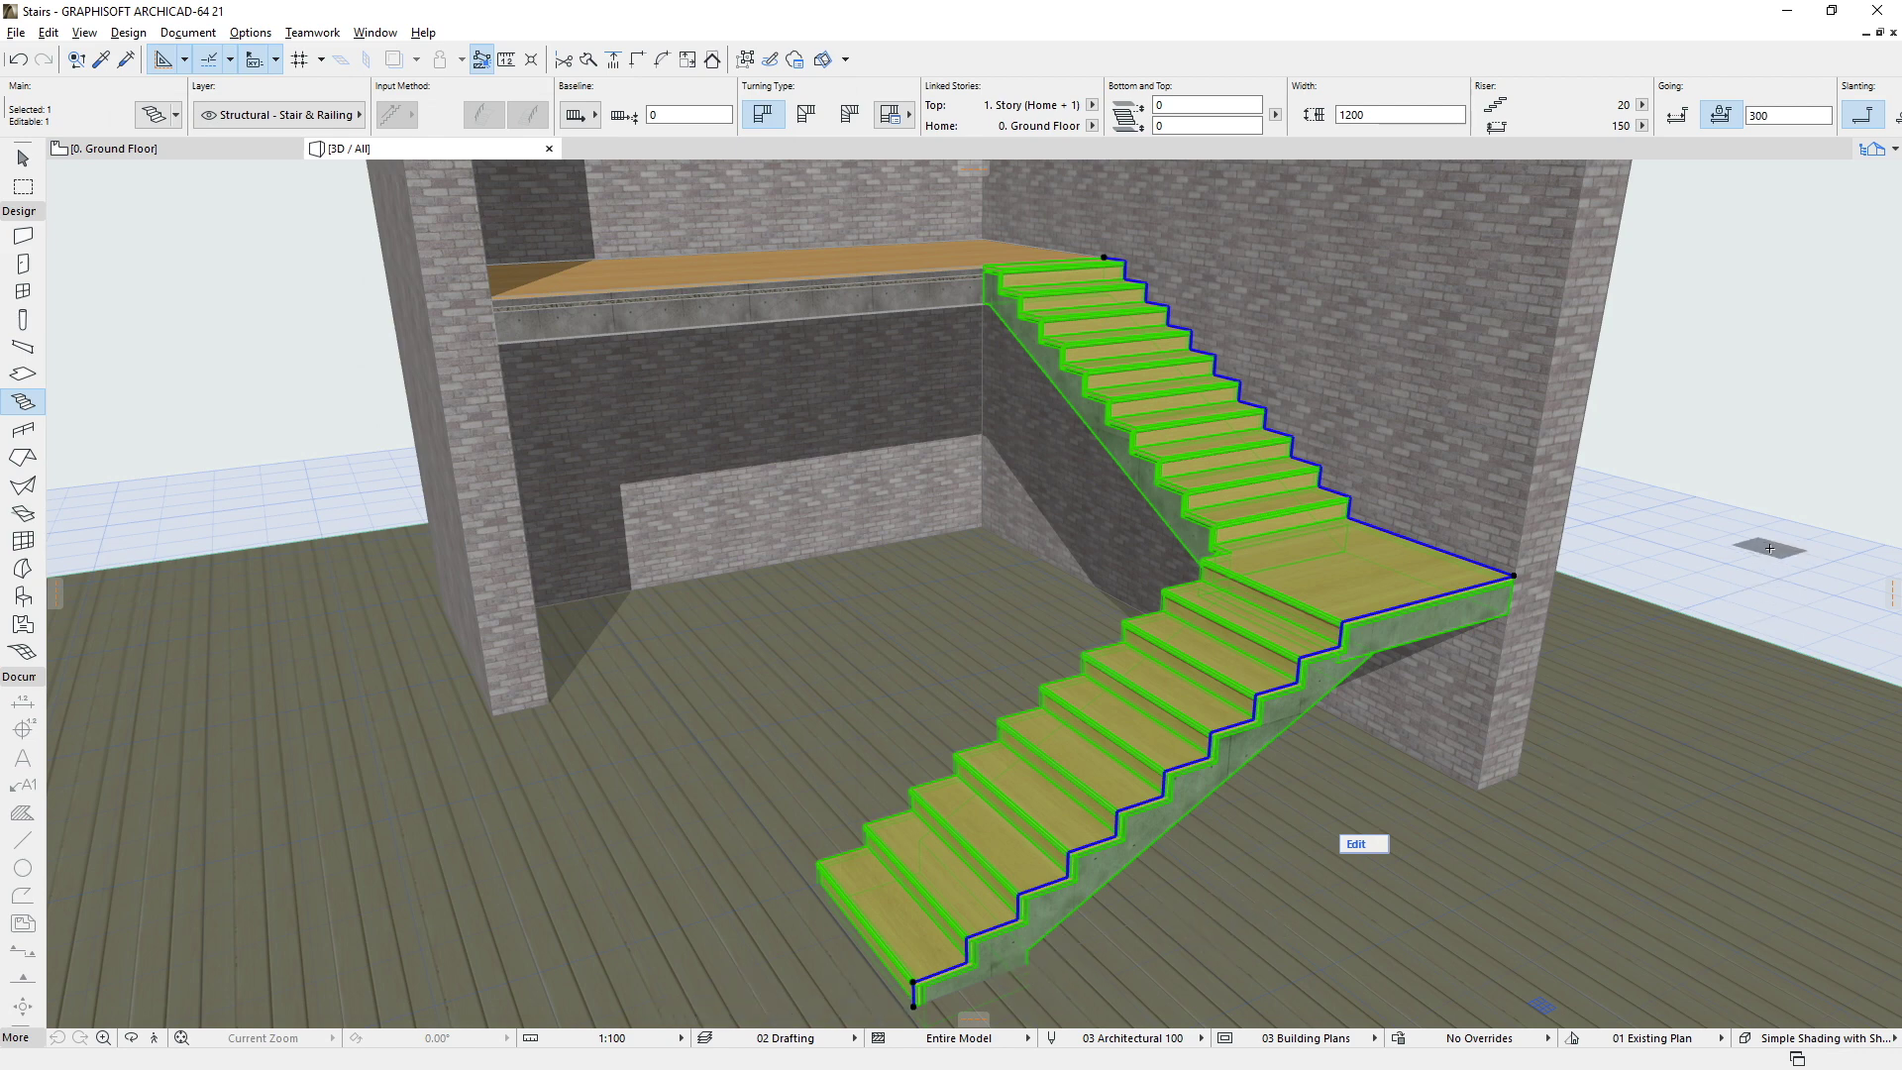
# Compare the stair on the ground floor plan and in 3D, isolating the stair in the 3D view.
pyautogui.click(95, 148)
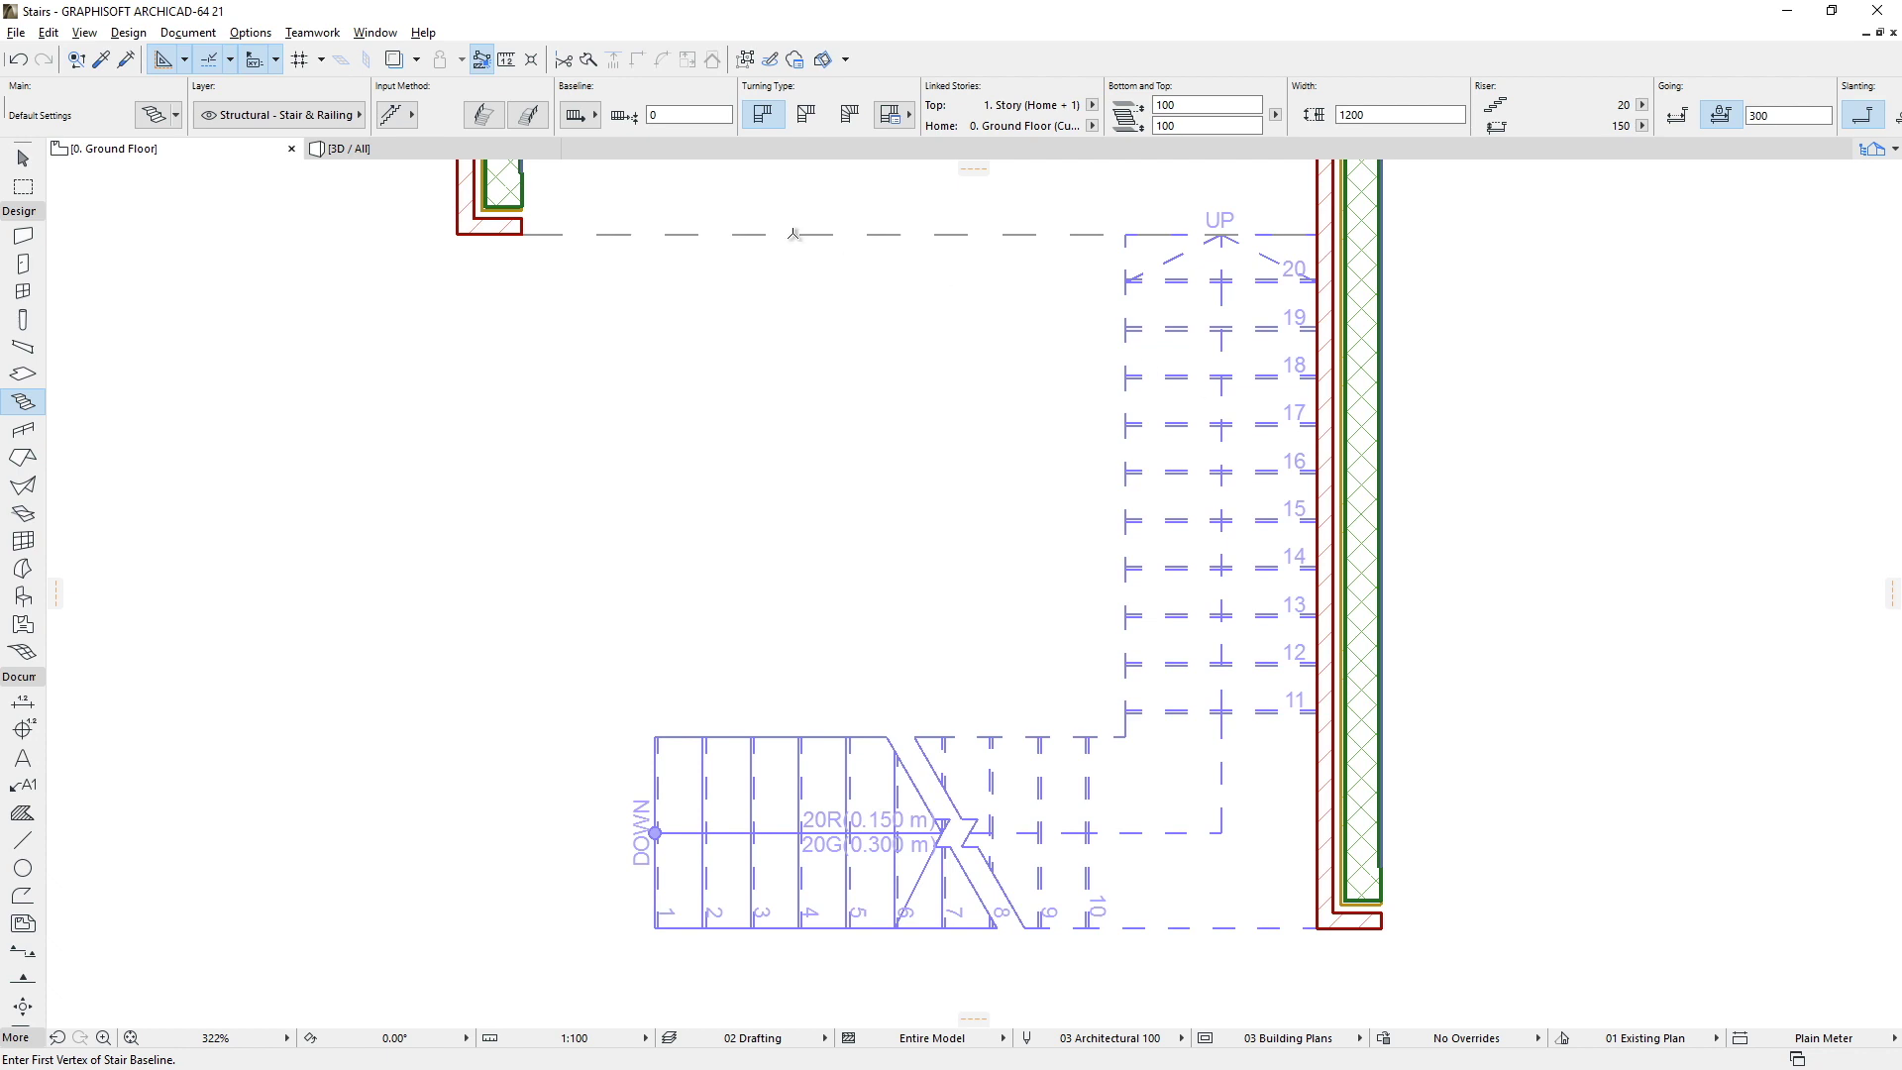
pyautogui.press('F3')
pyautogui.press('Escape')
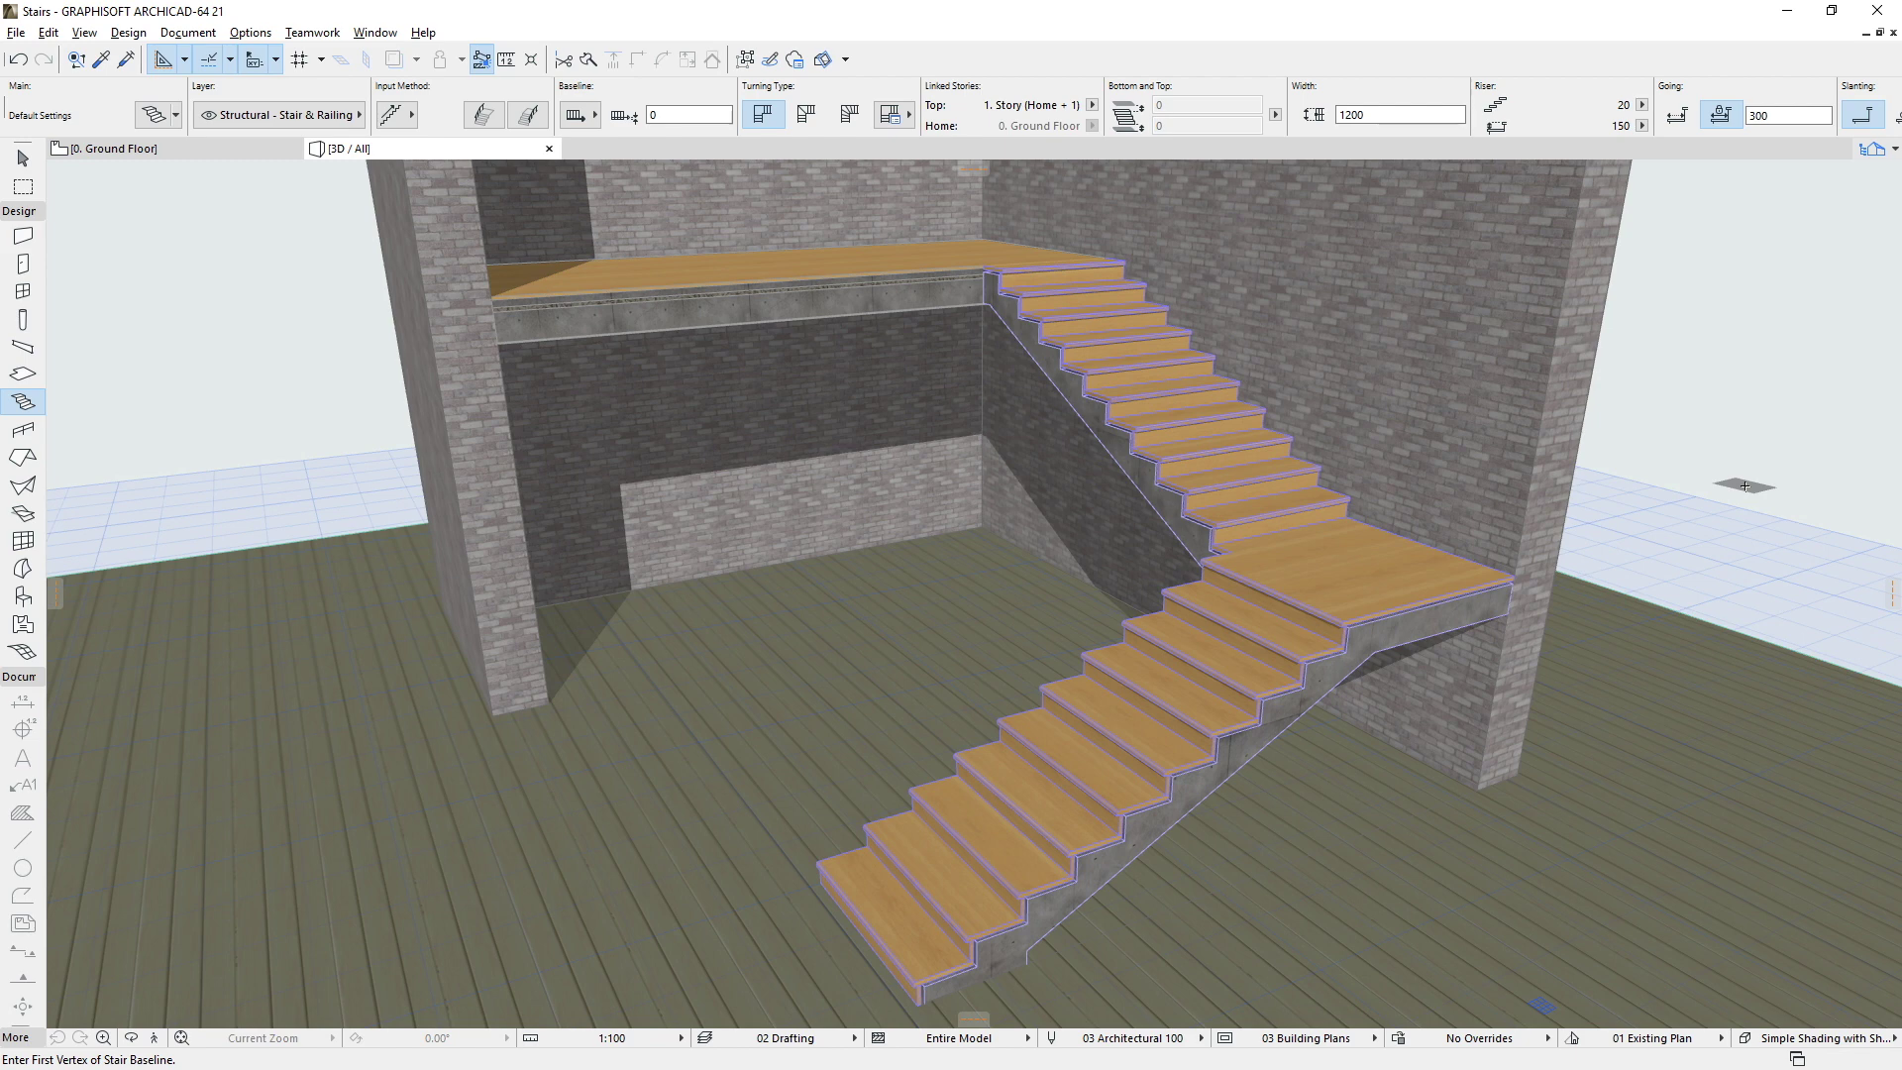
pyautogui.press('F5')
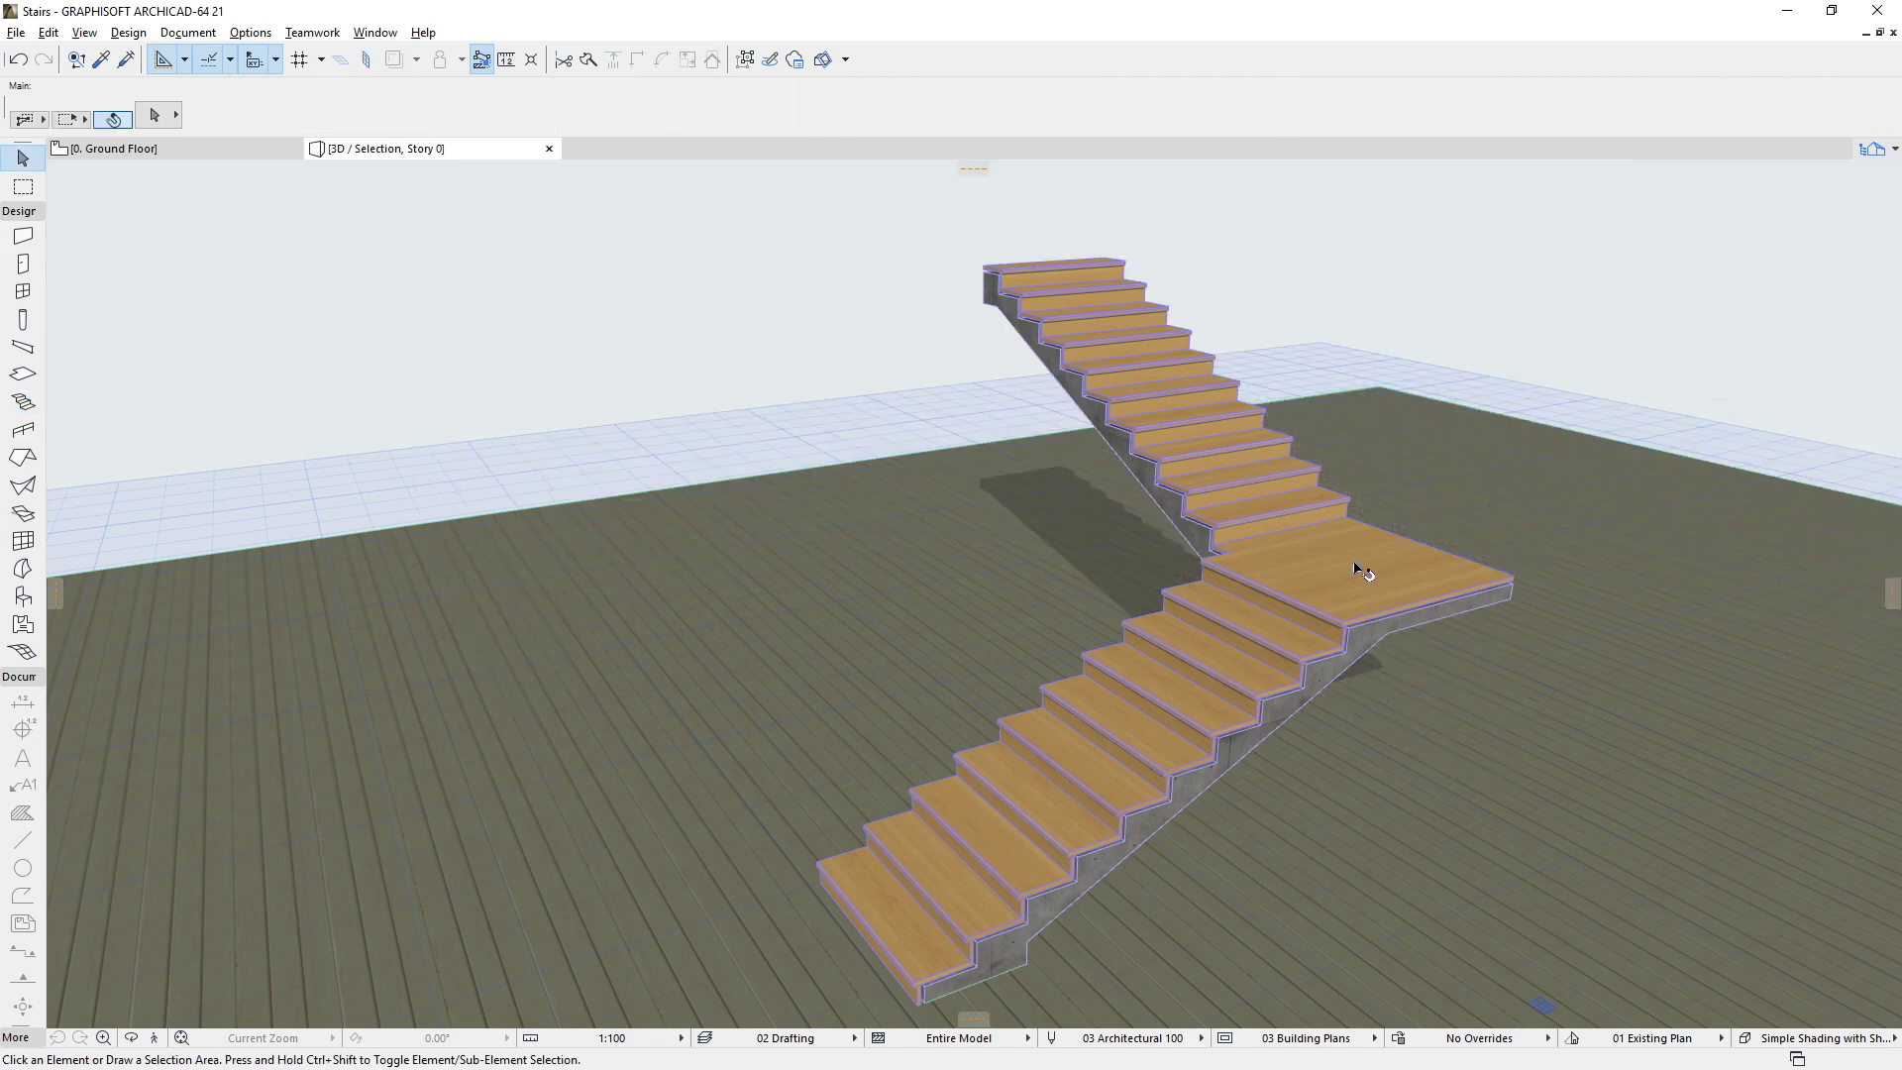
pyautogui.press('F2')
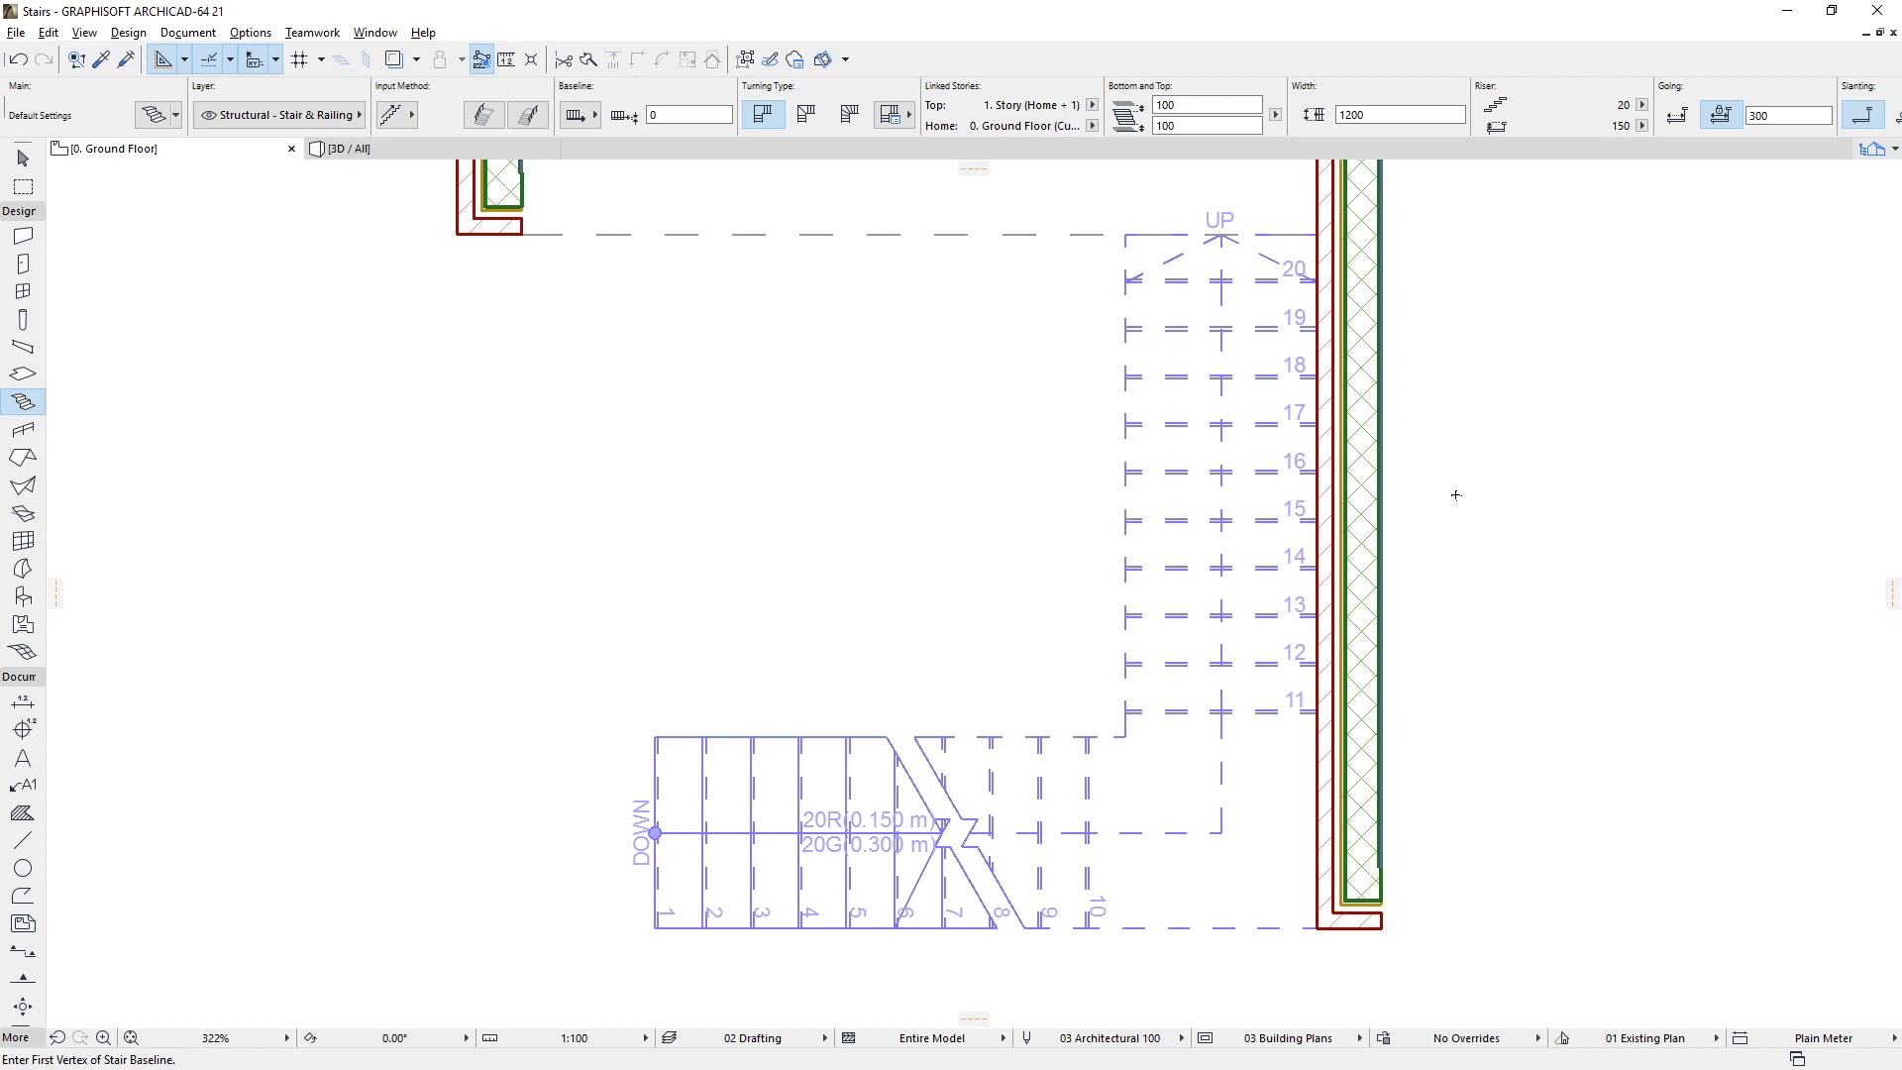
pyautogui.press('F5')
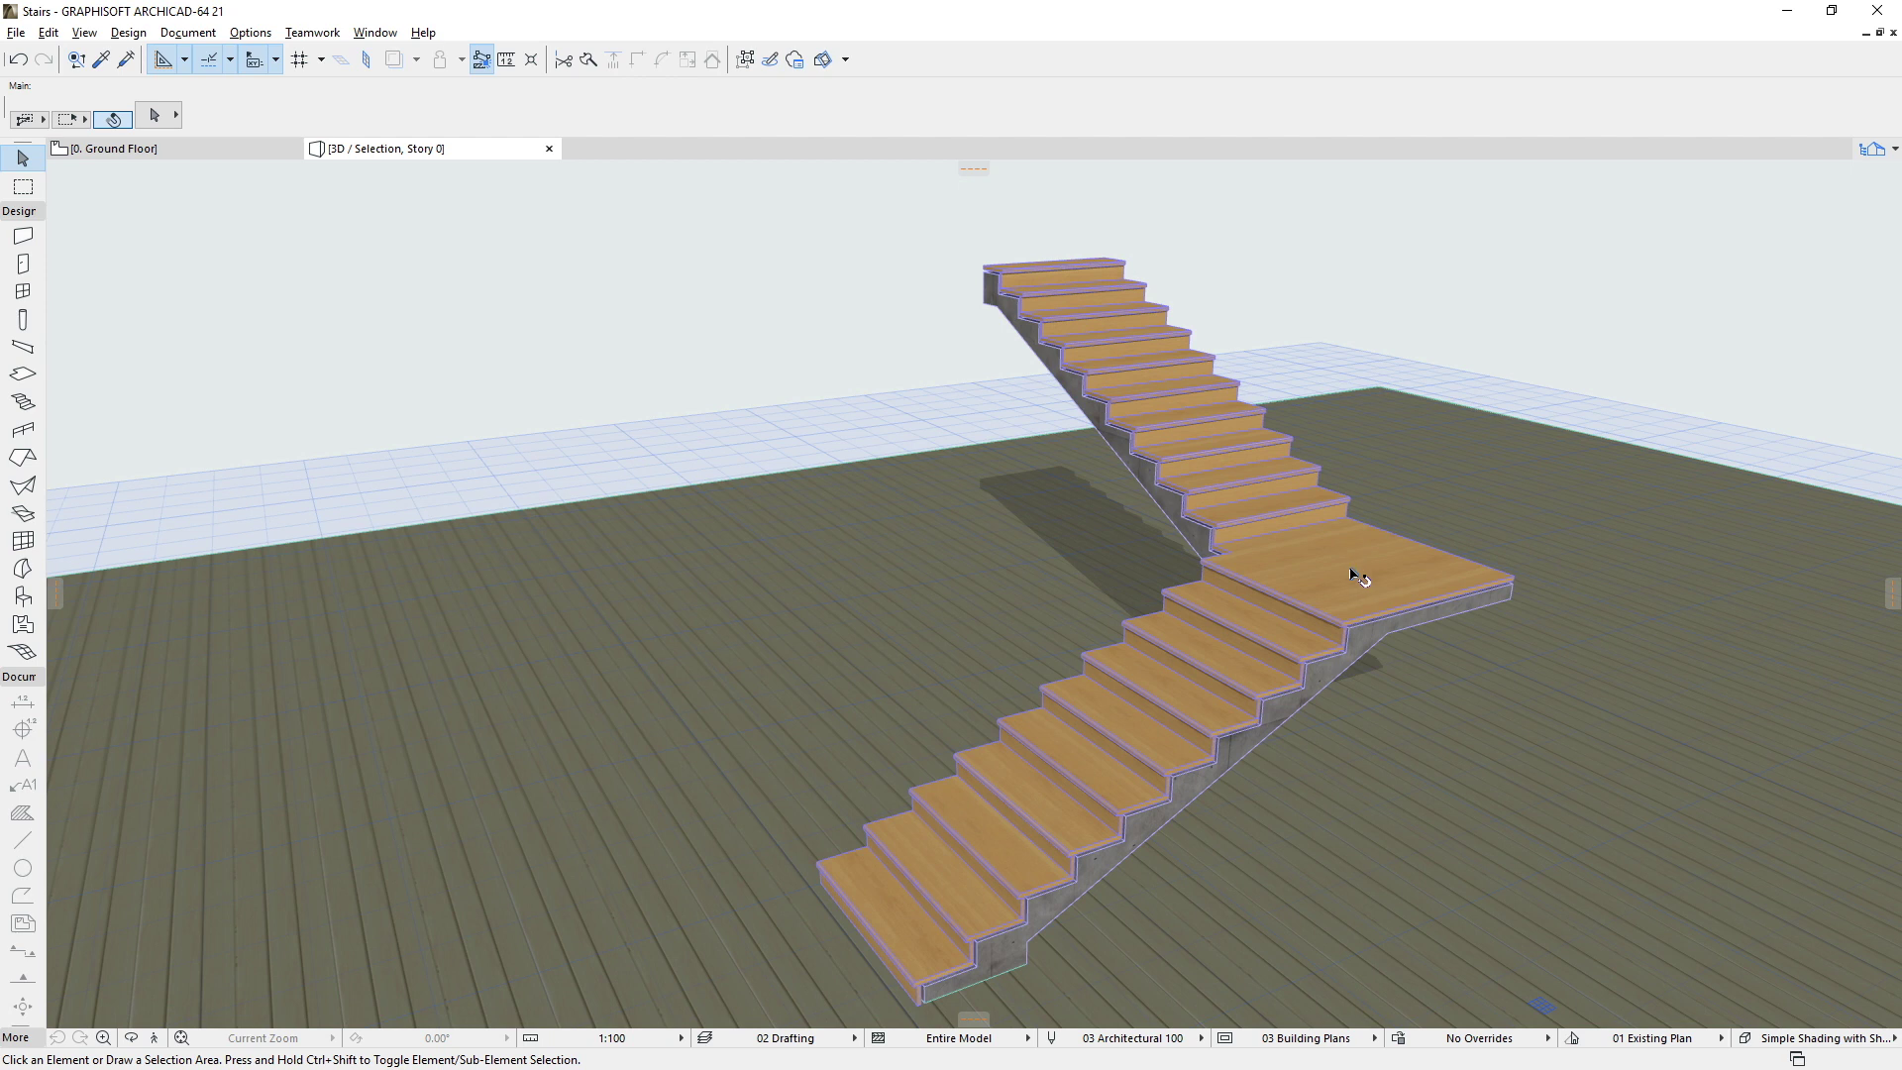
# Examine the isolated stair's finish, monolithic flight structure and floor plan display settings.
pyautogui.click(1354, 569)
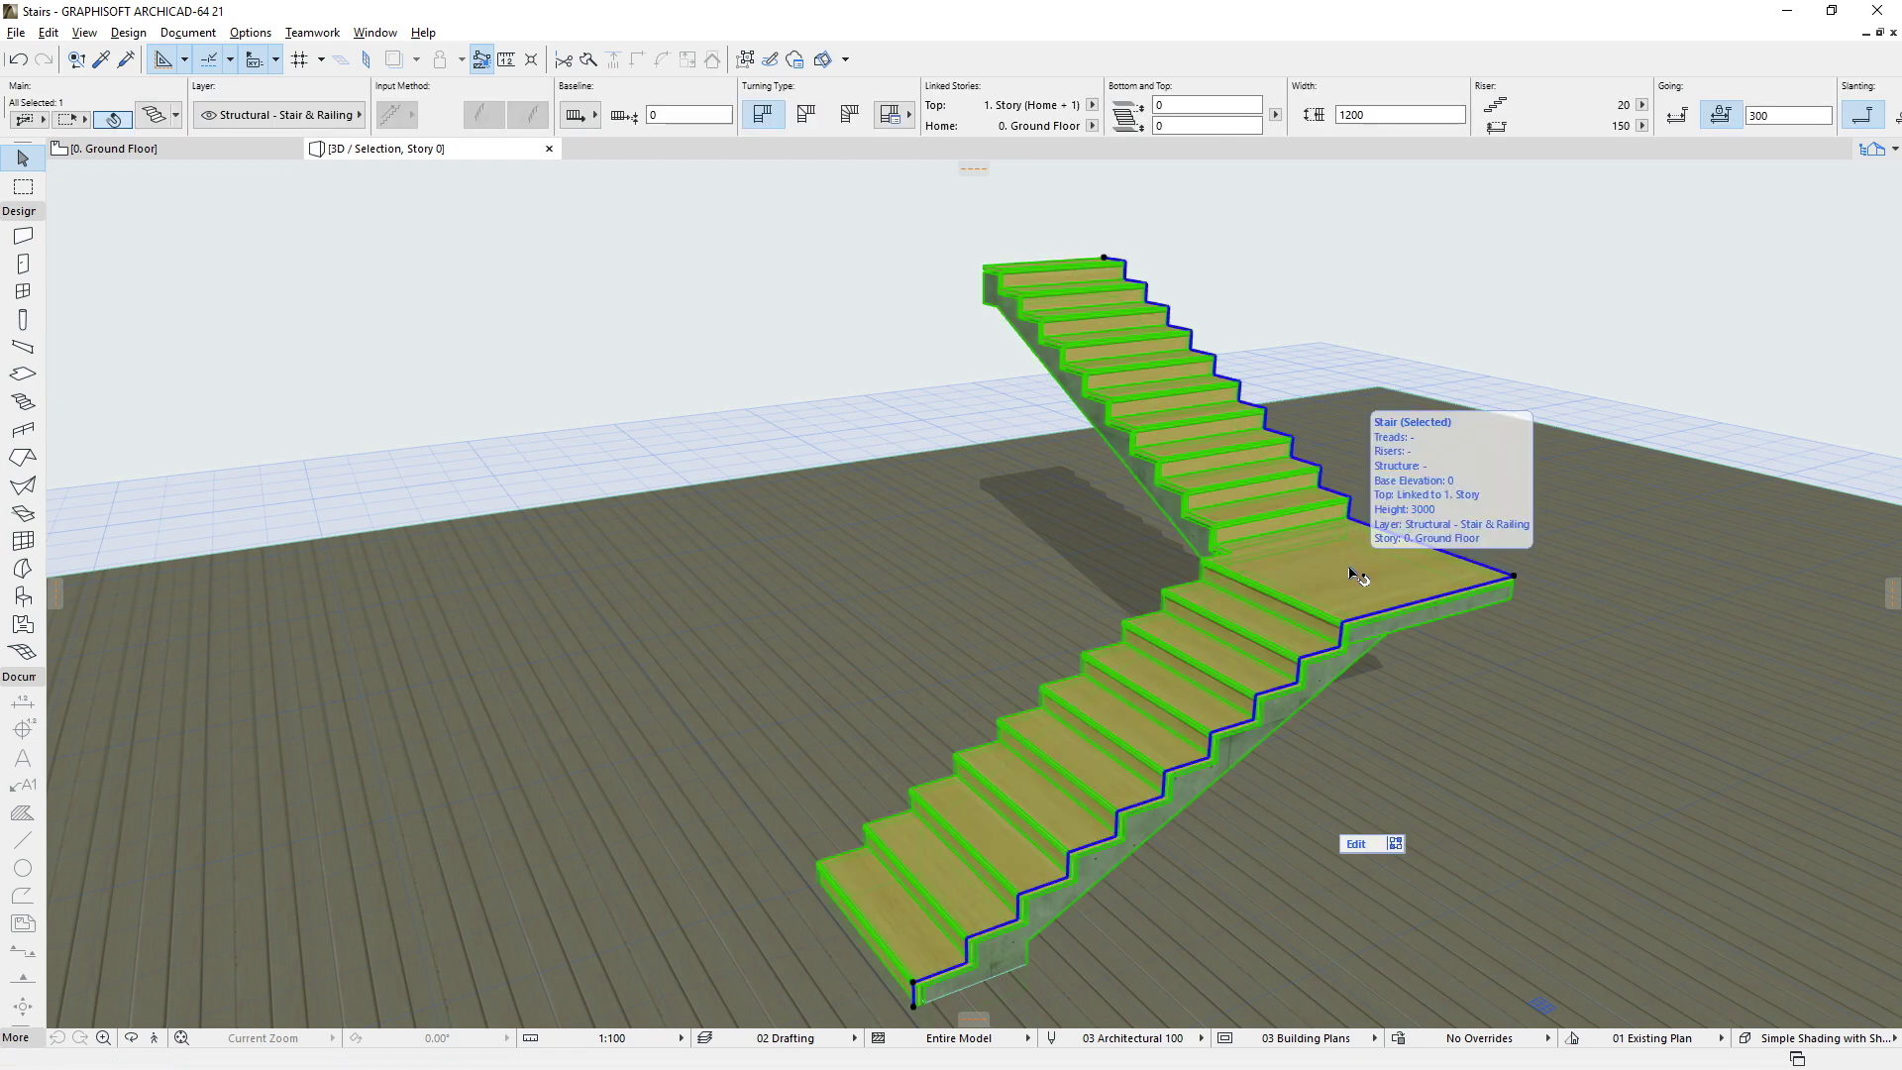
pyautogui.doubleClick(1358, 575)
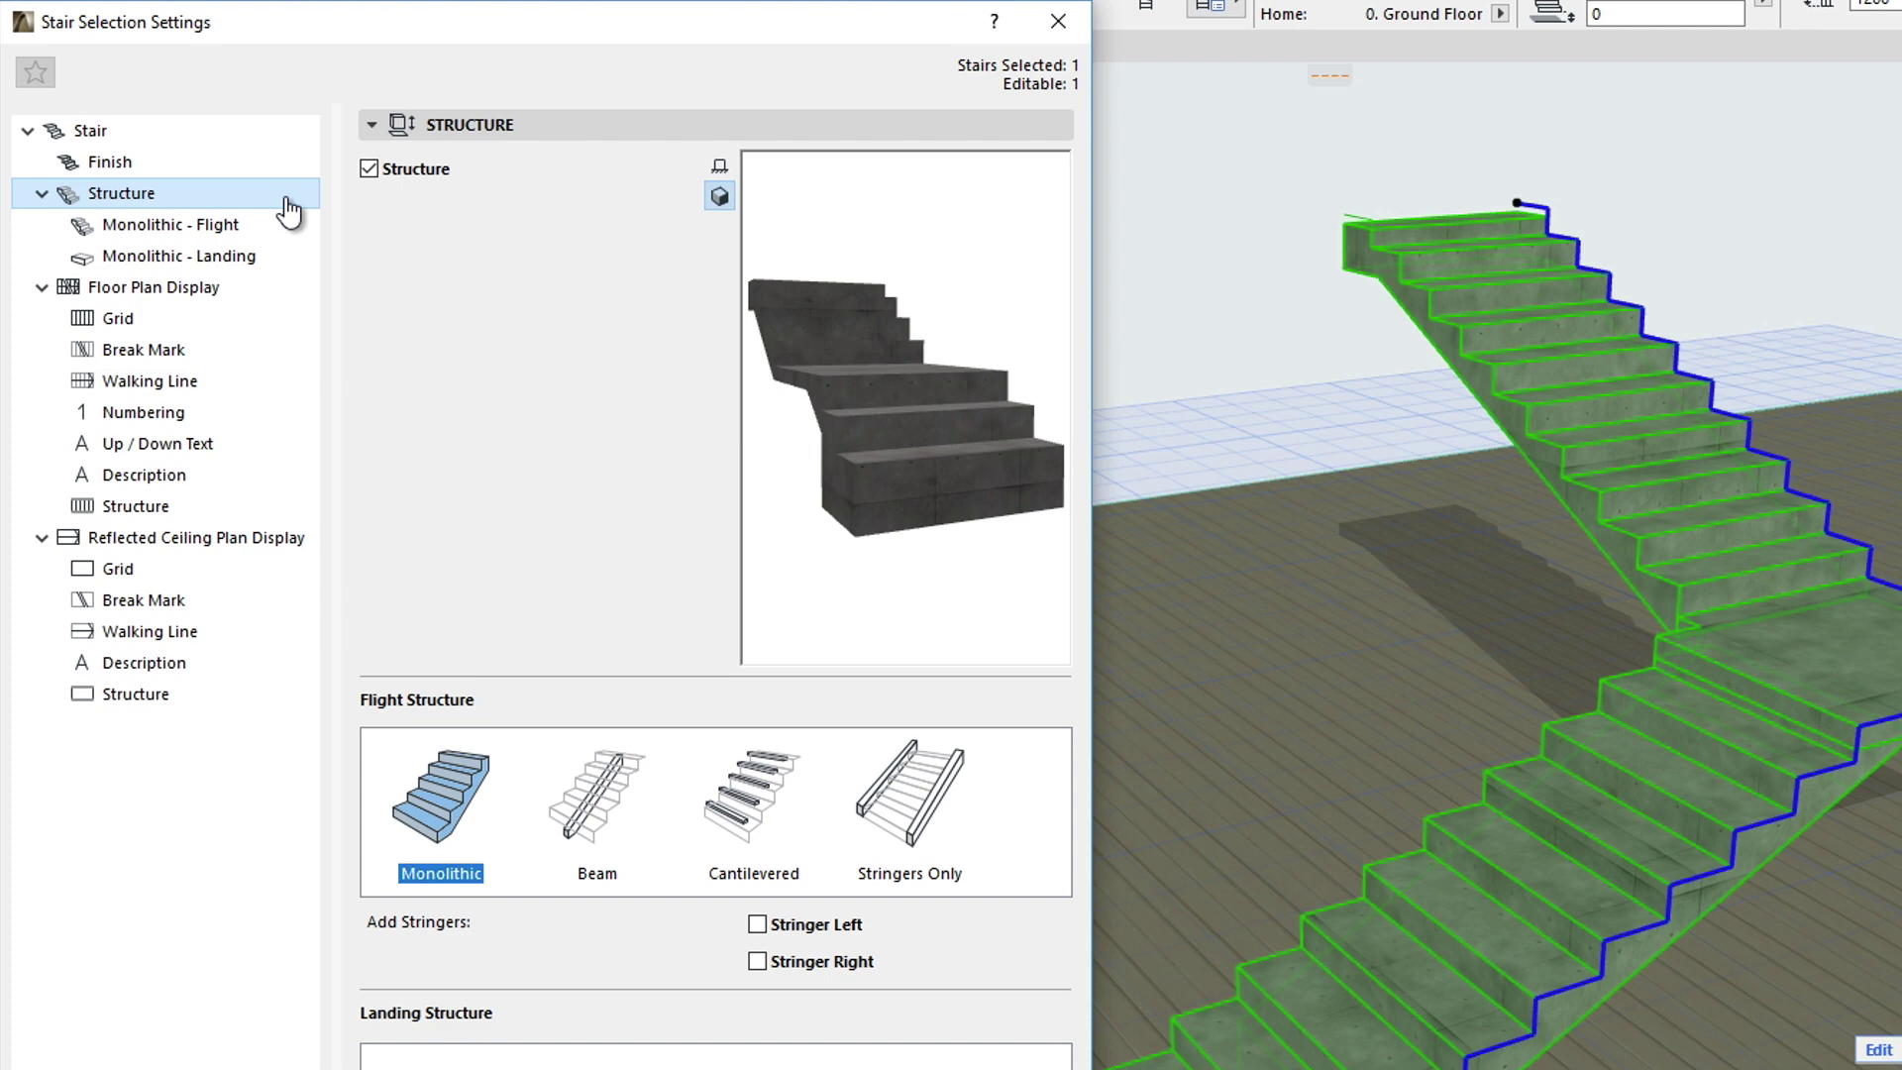
pyautogui.click(285, 164)
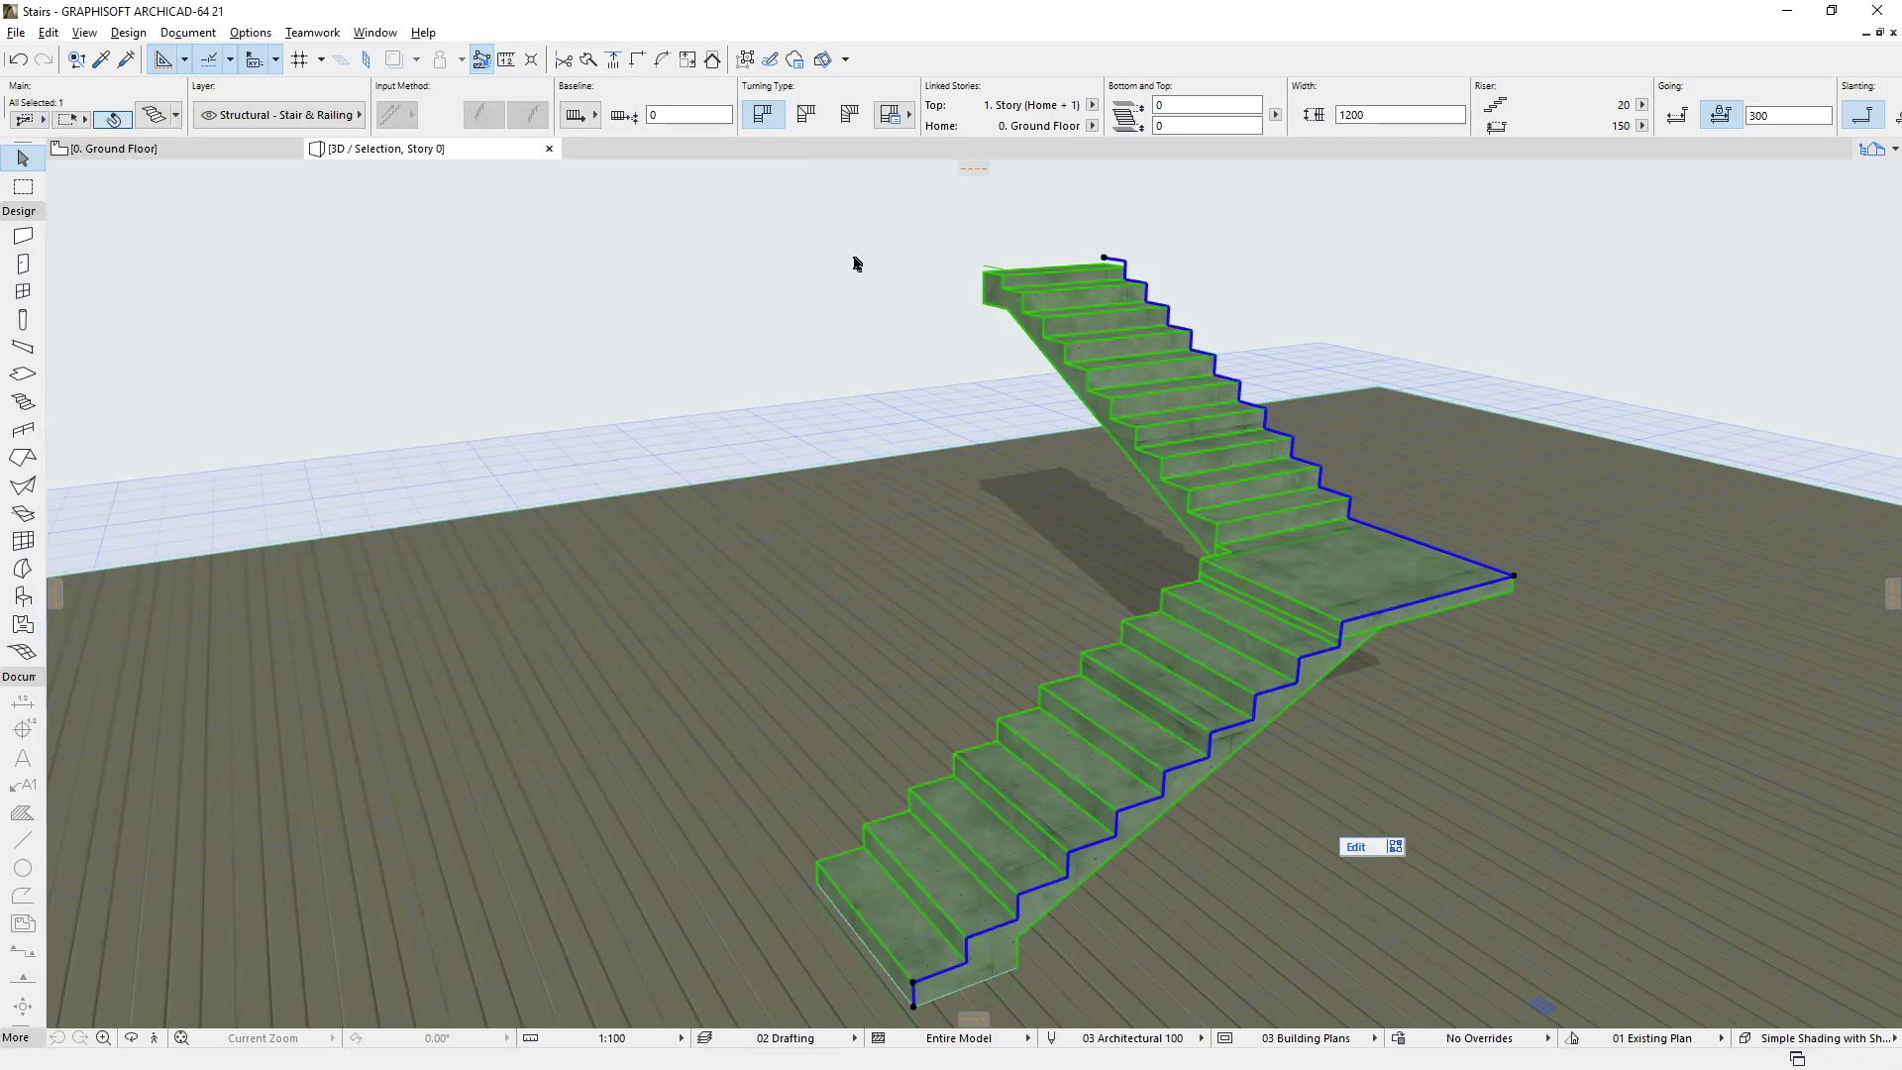
pyautogui.hotkey('ctrl', 't')
pyautogui.click(247, 277)
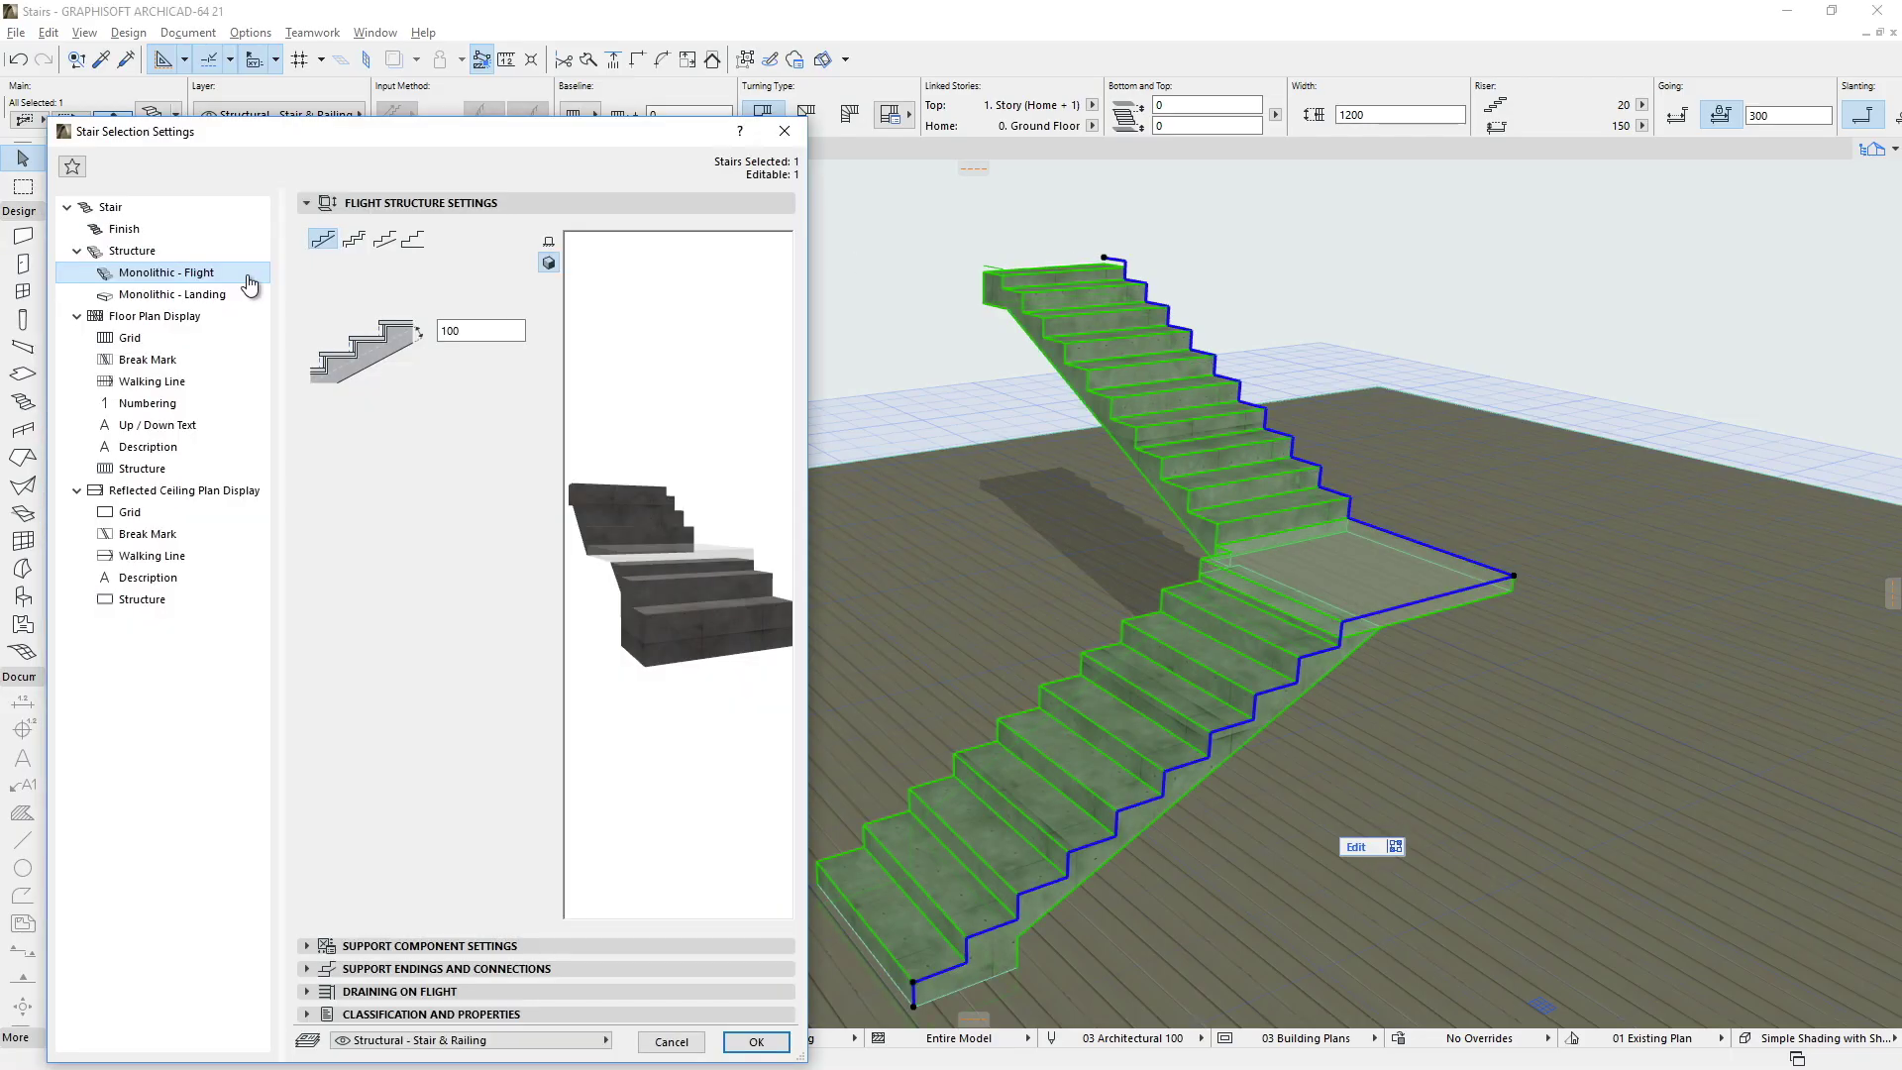
pyautogui.click(250, 349)
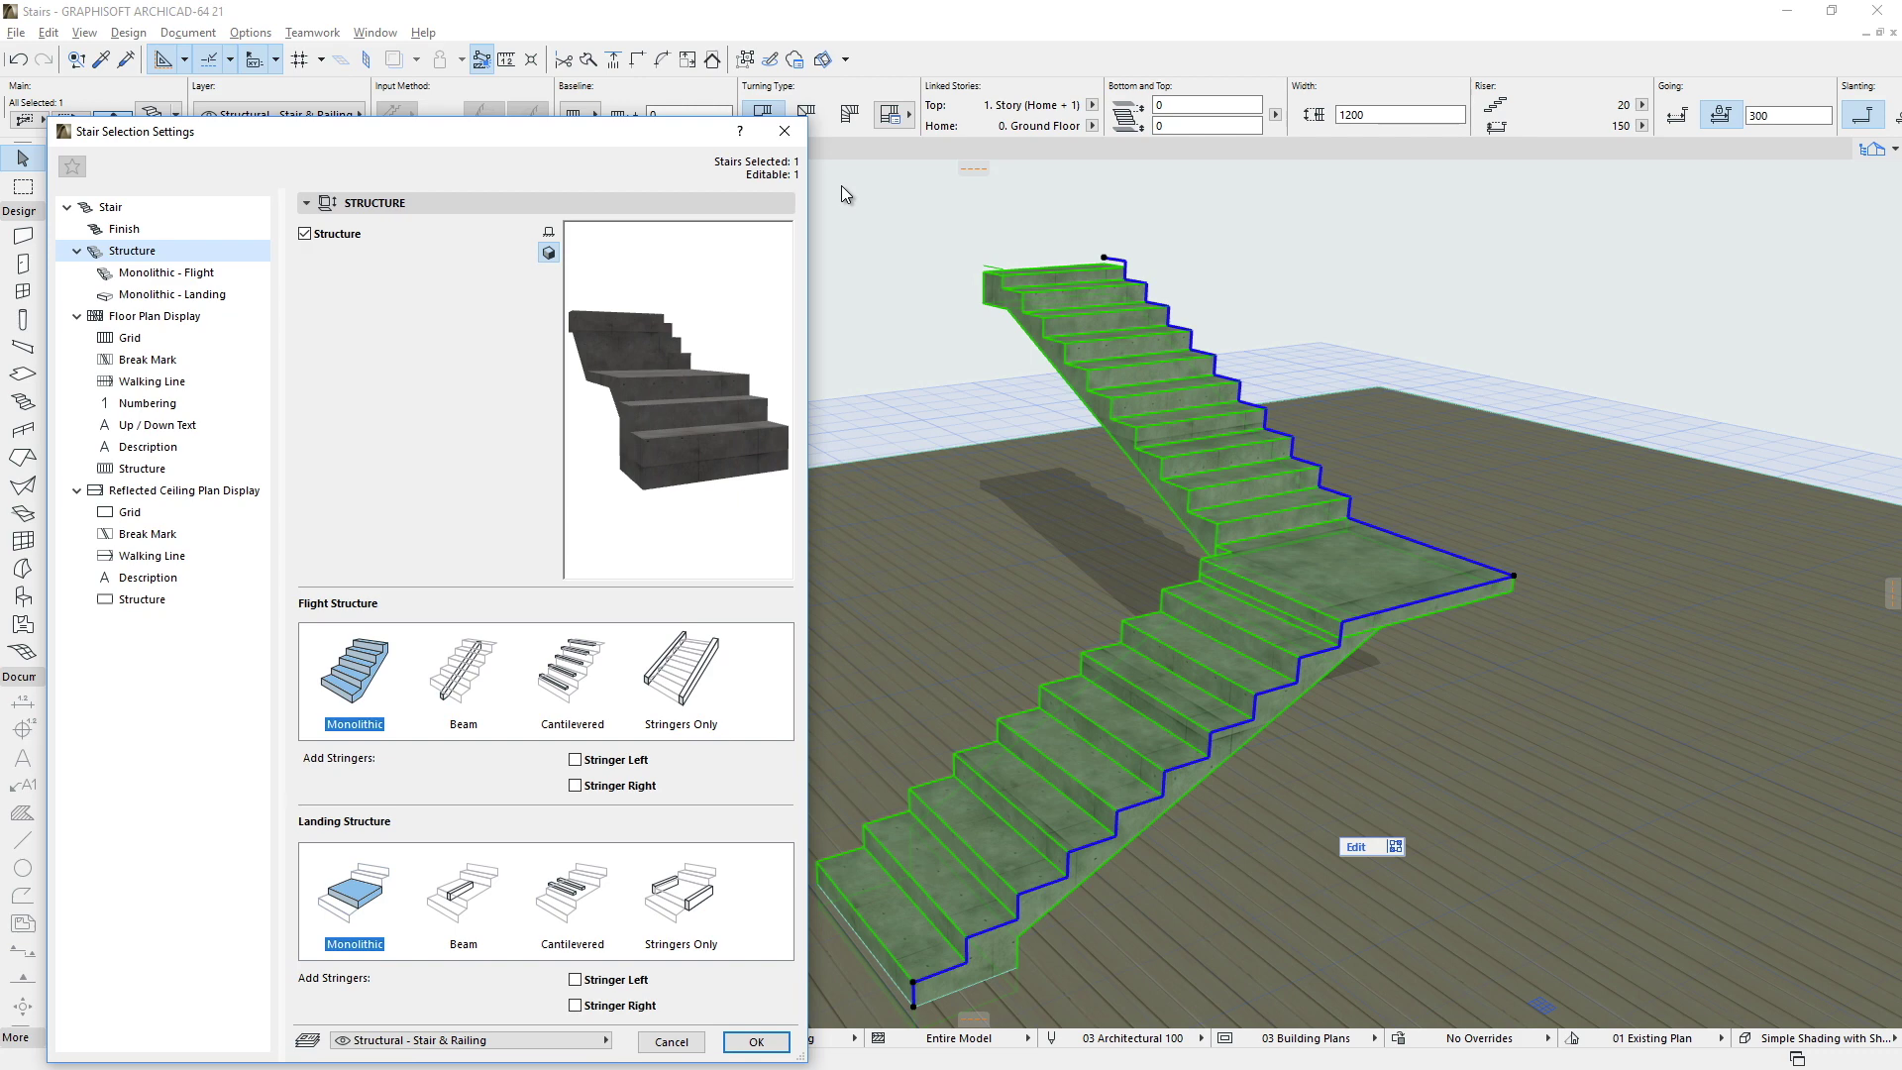
# Try Beam, Cantilevered and Stringers Only structures on the stair's flight and landing, including added side stringers.
pyautogui.press('Right')
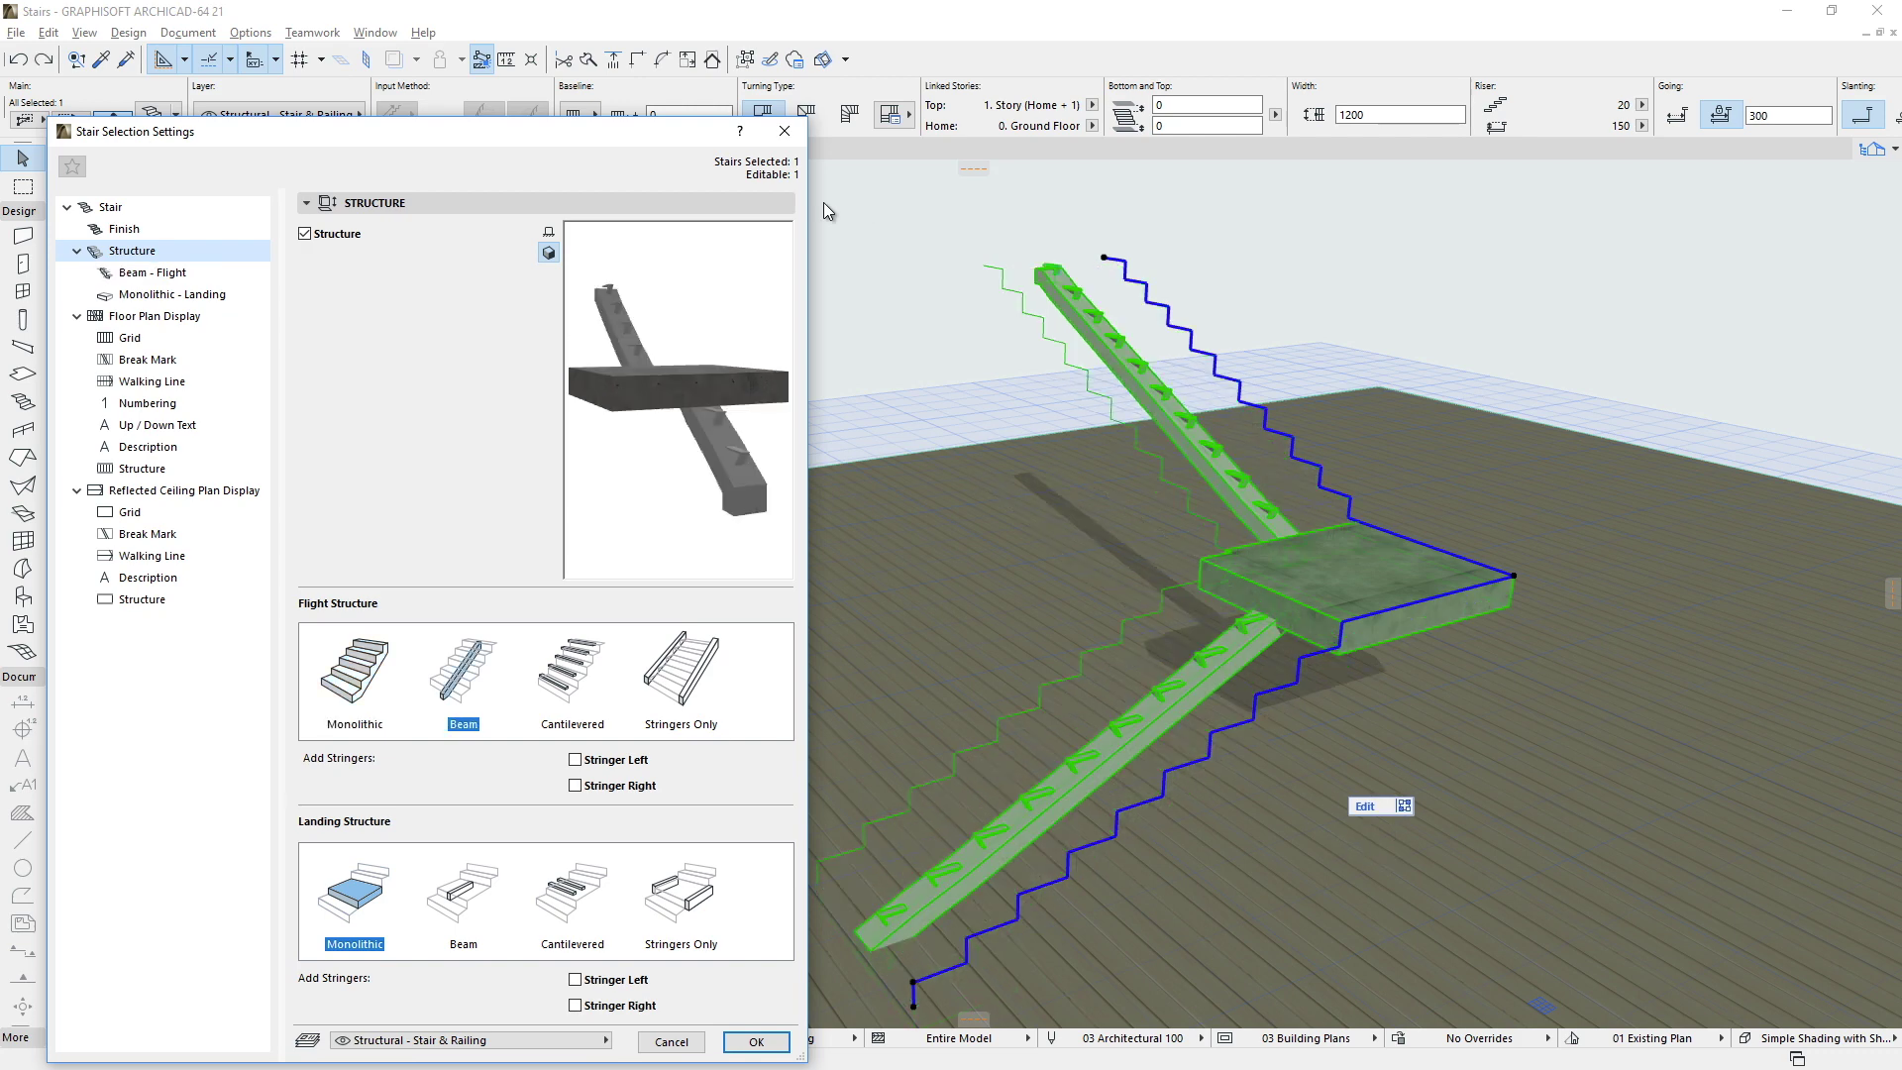
pyautogui.press('Right')
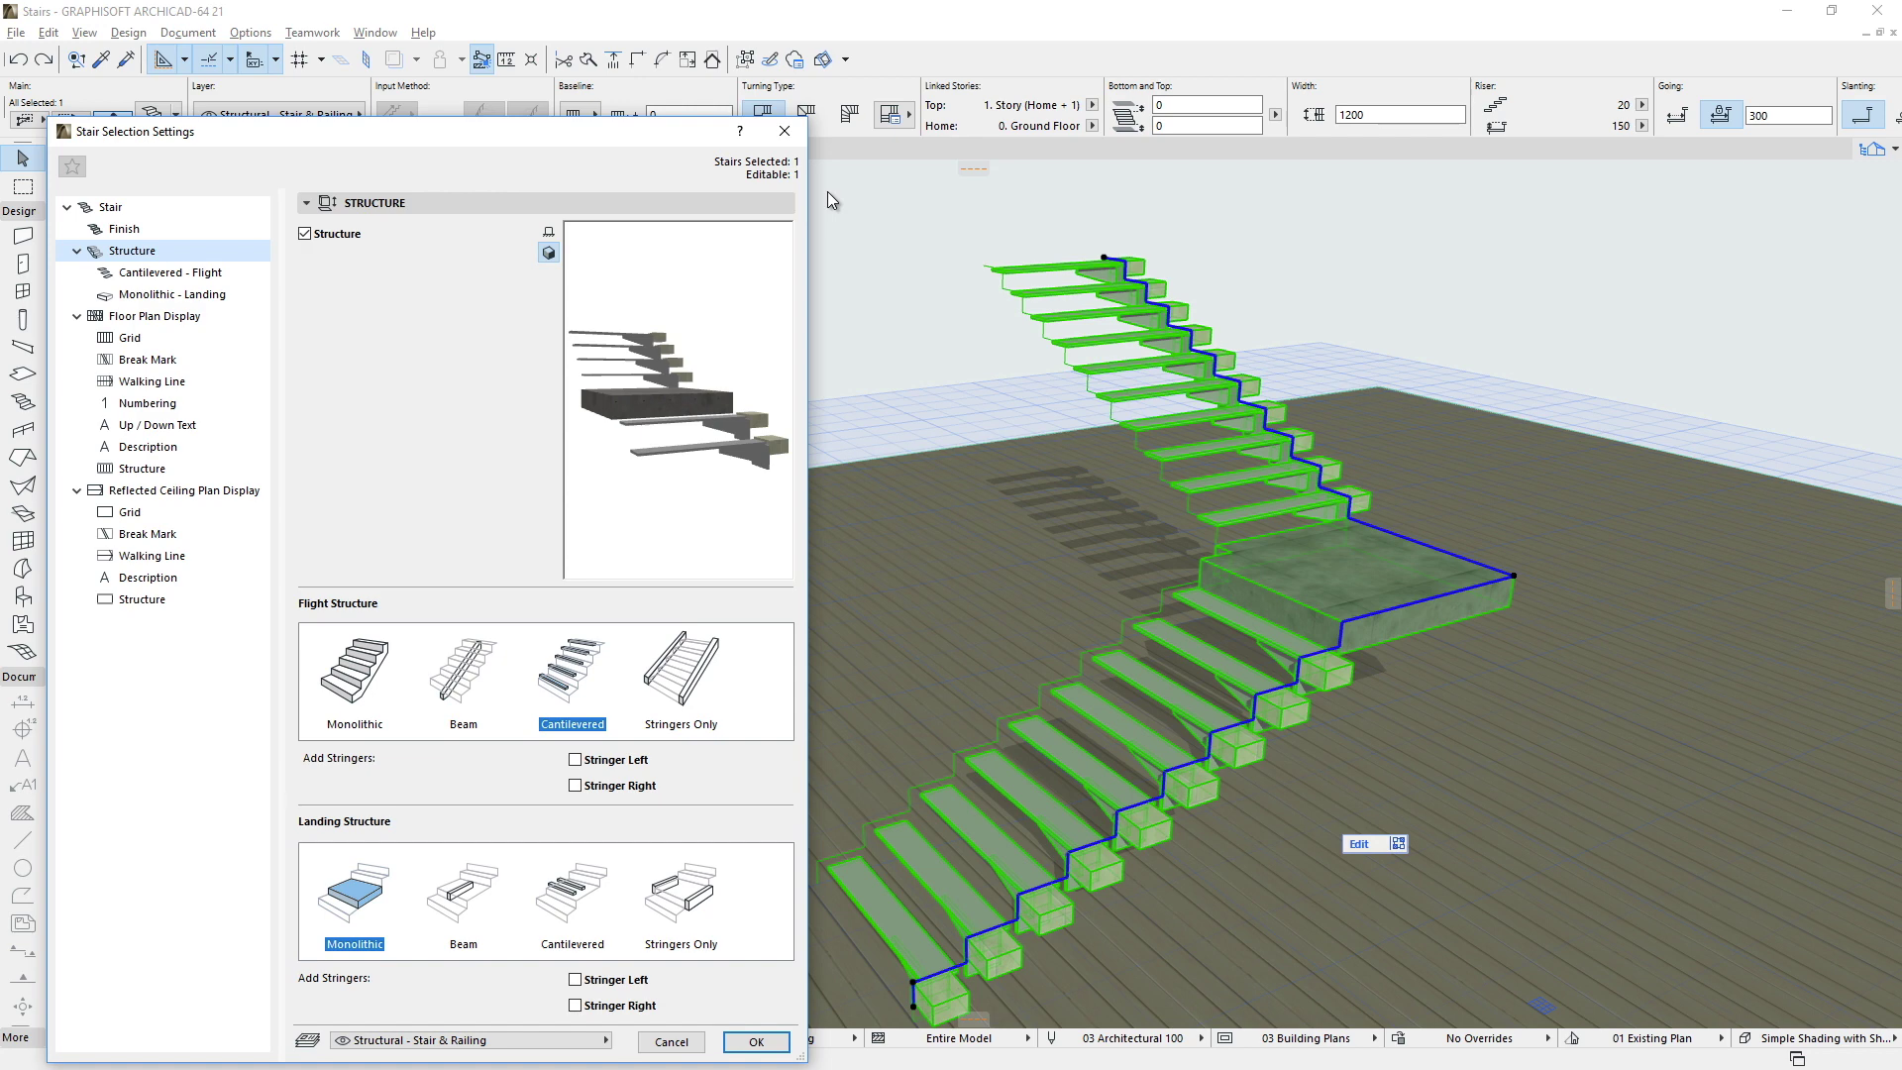
pyautogui.press('Right')
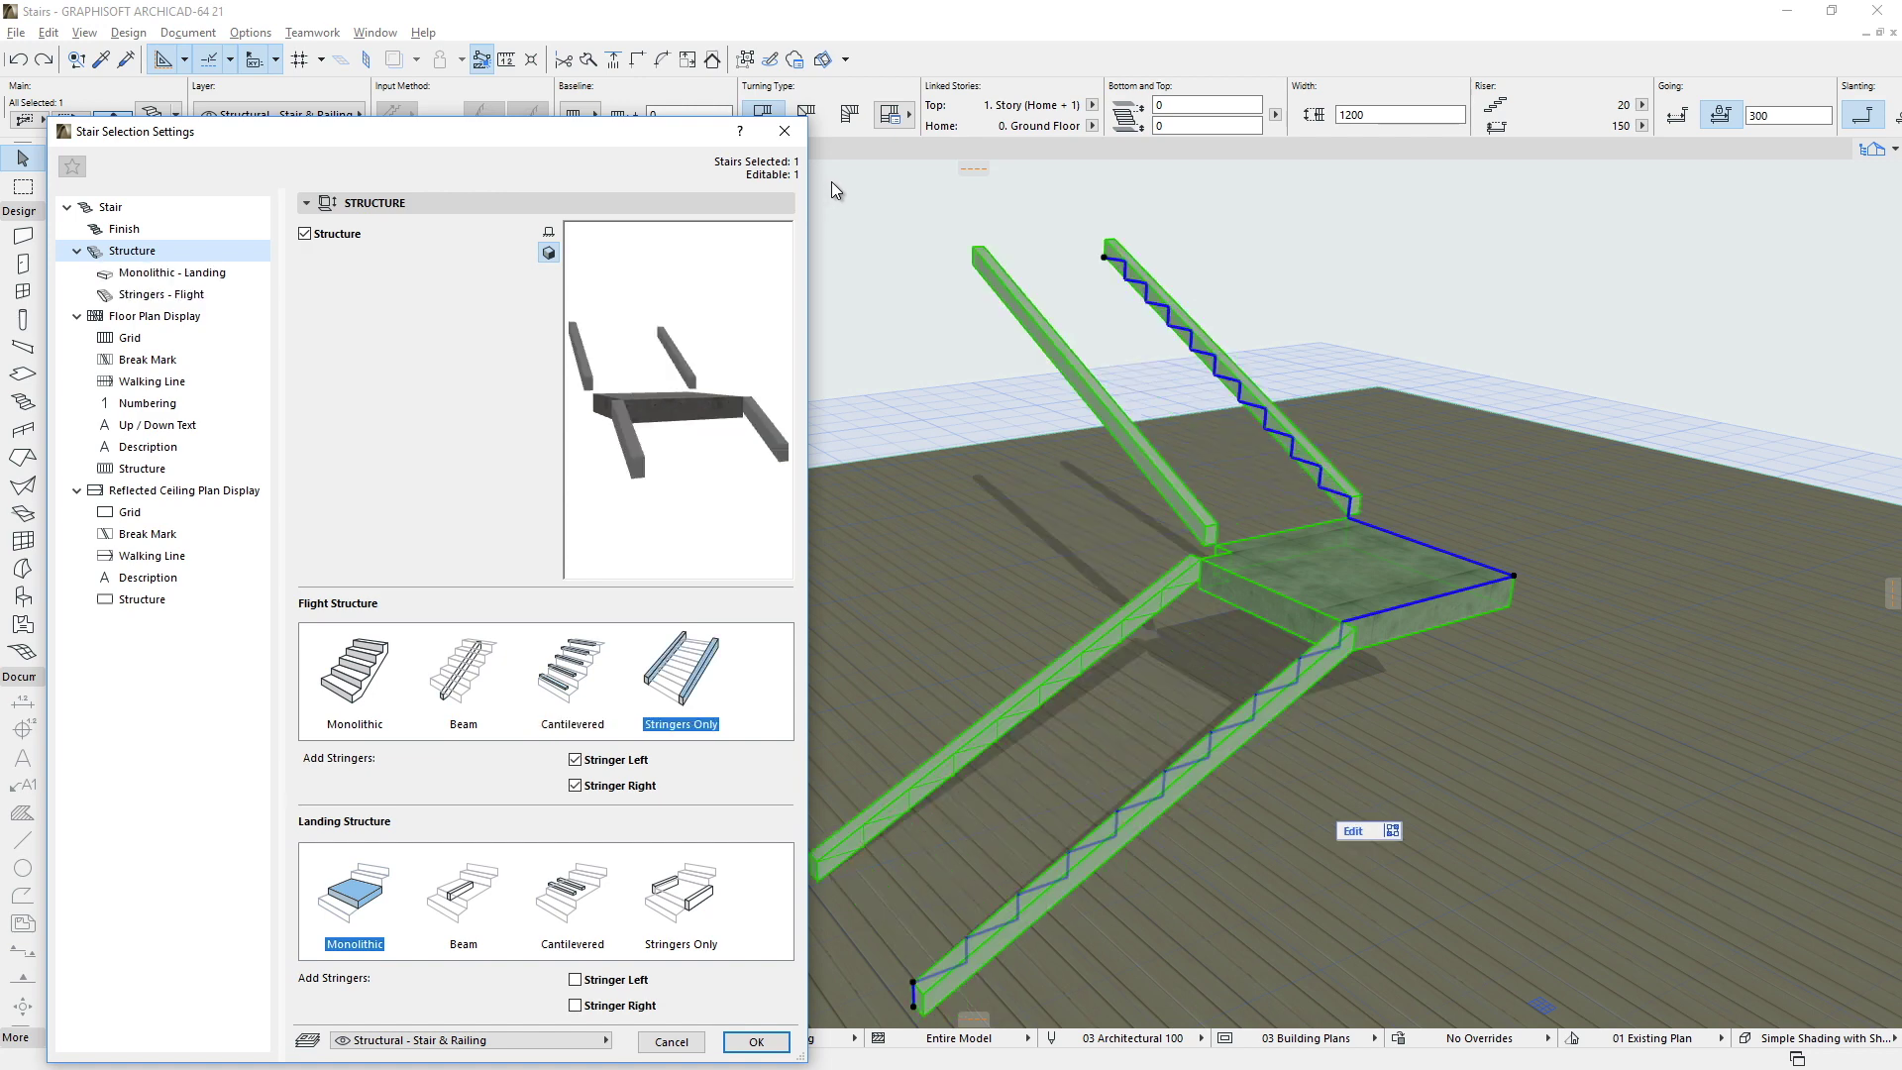
pyautogui.press('Right')
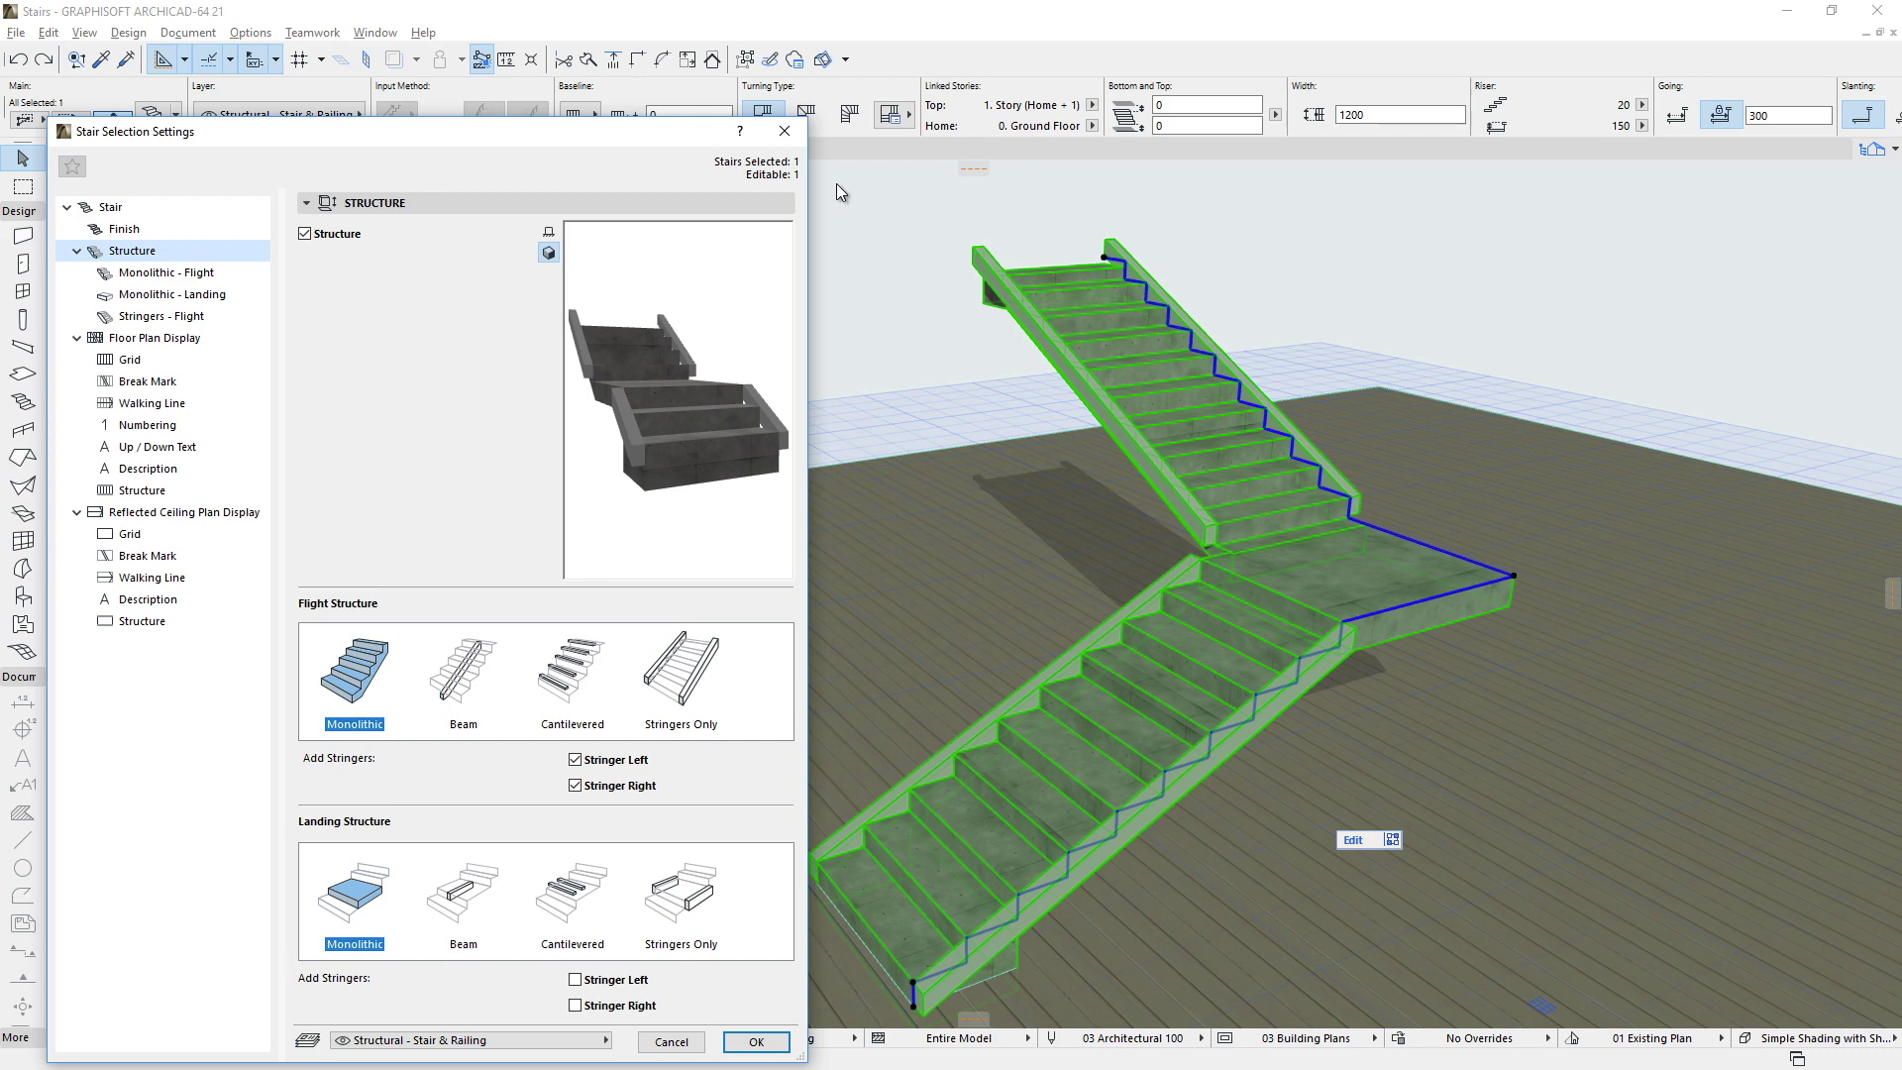
pyautogui.press('Right')
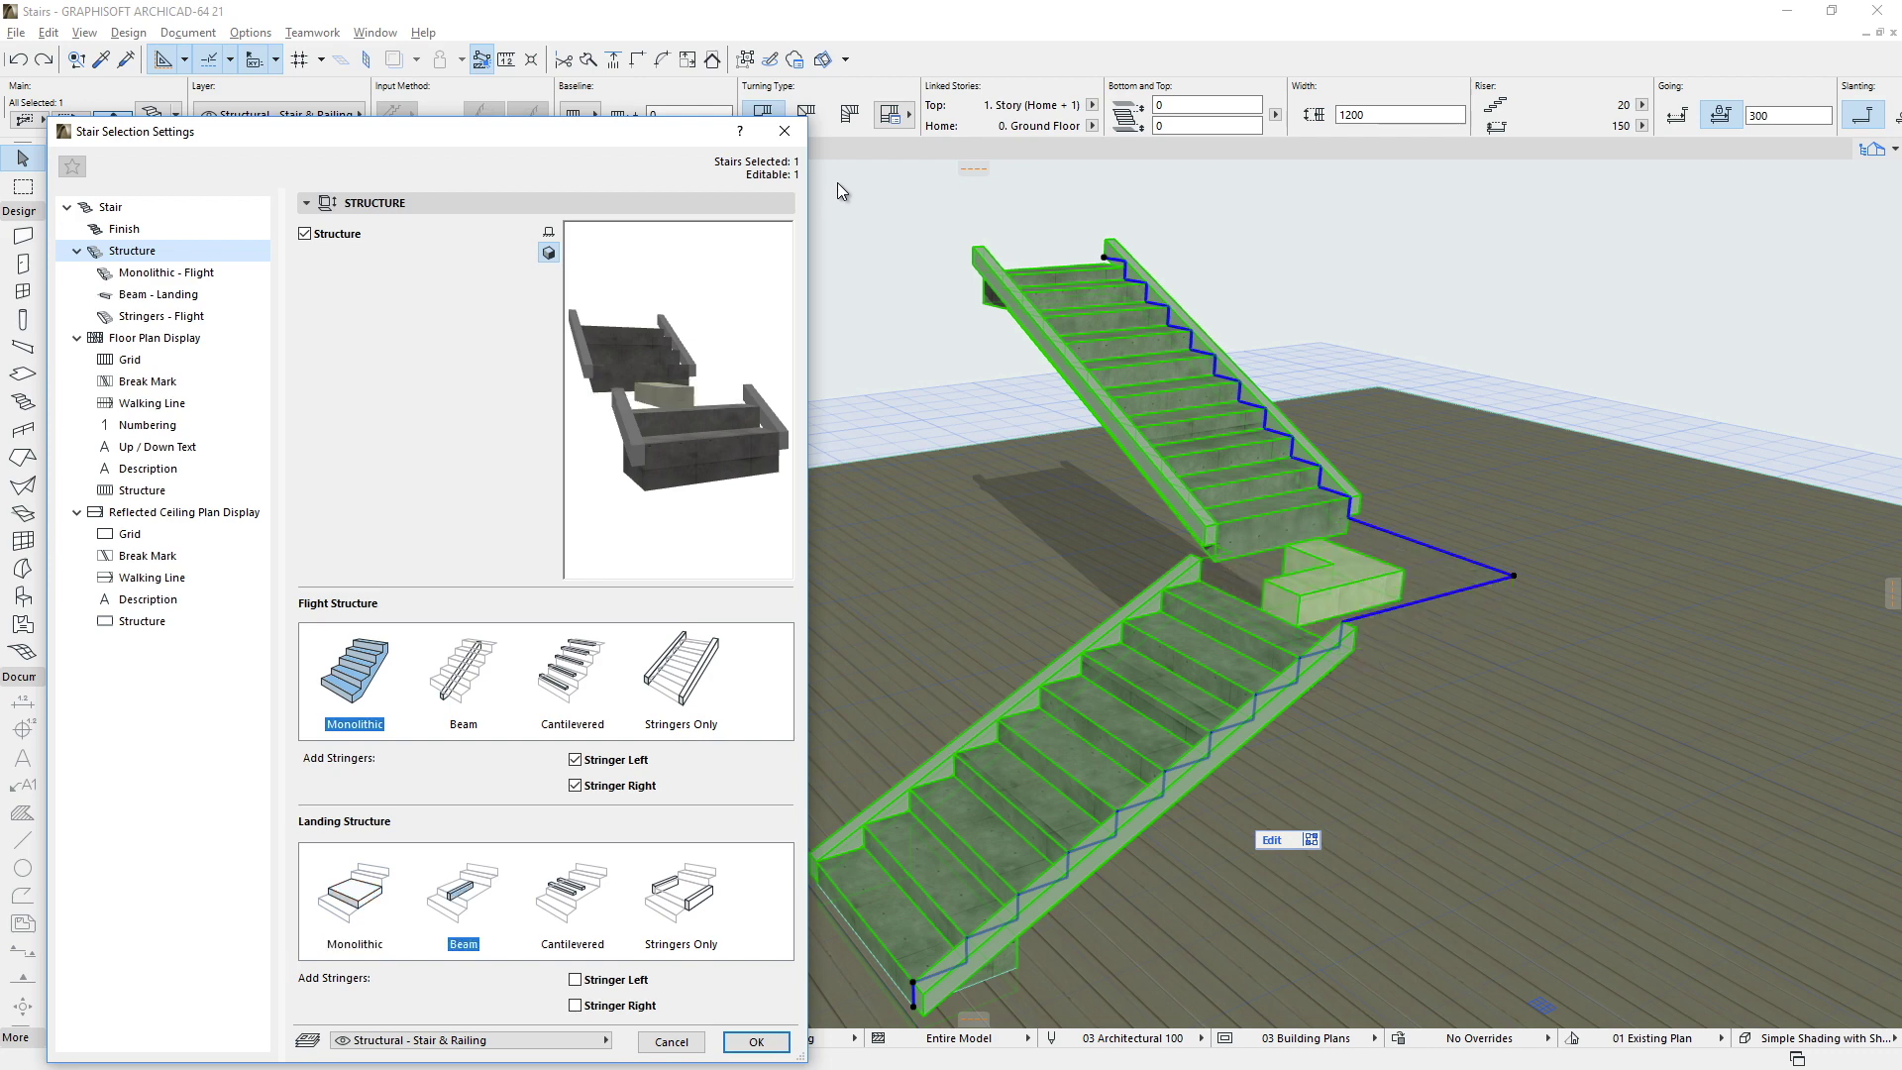
pyautogui.press('Right')
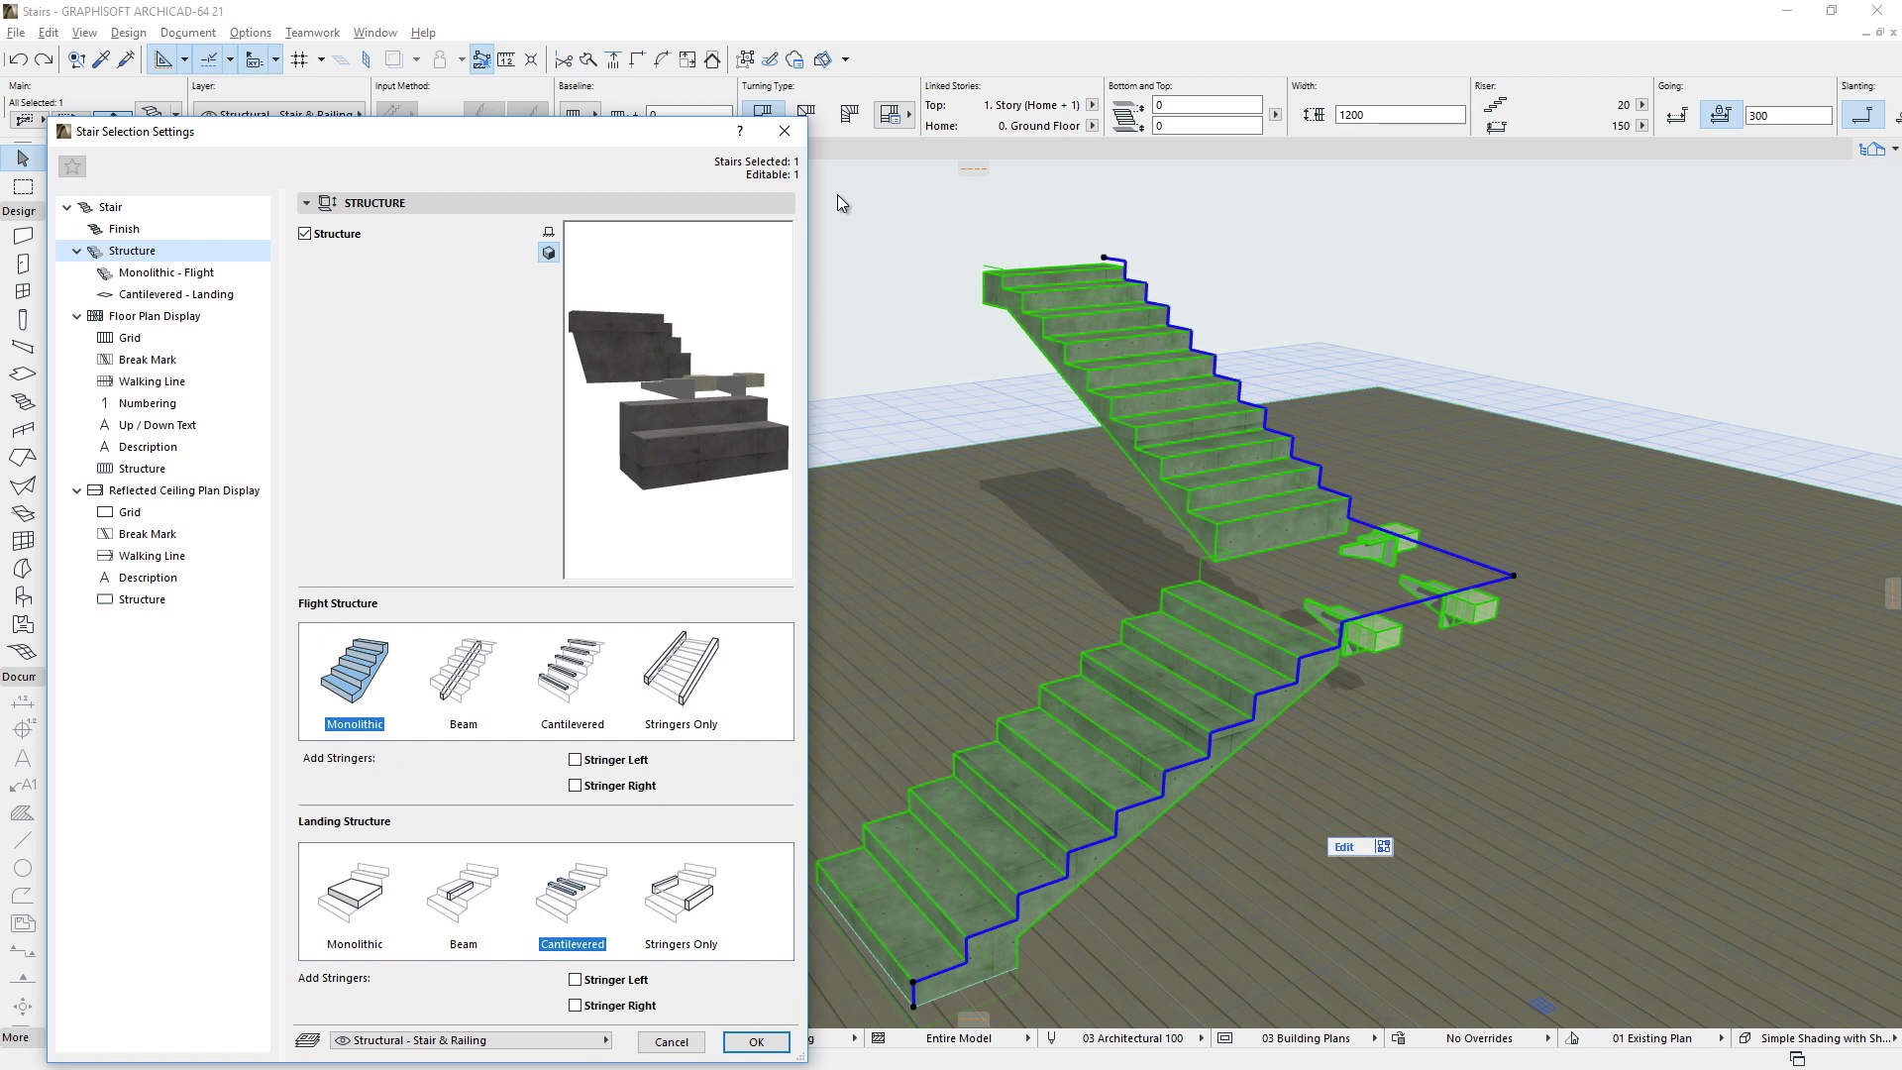
pyautogui.press('Right')
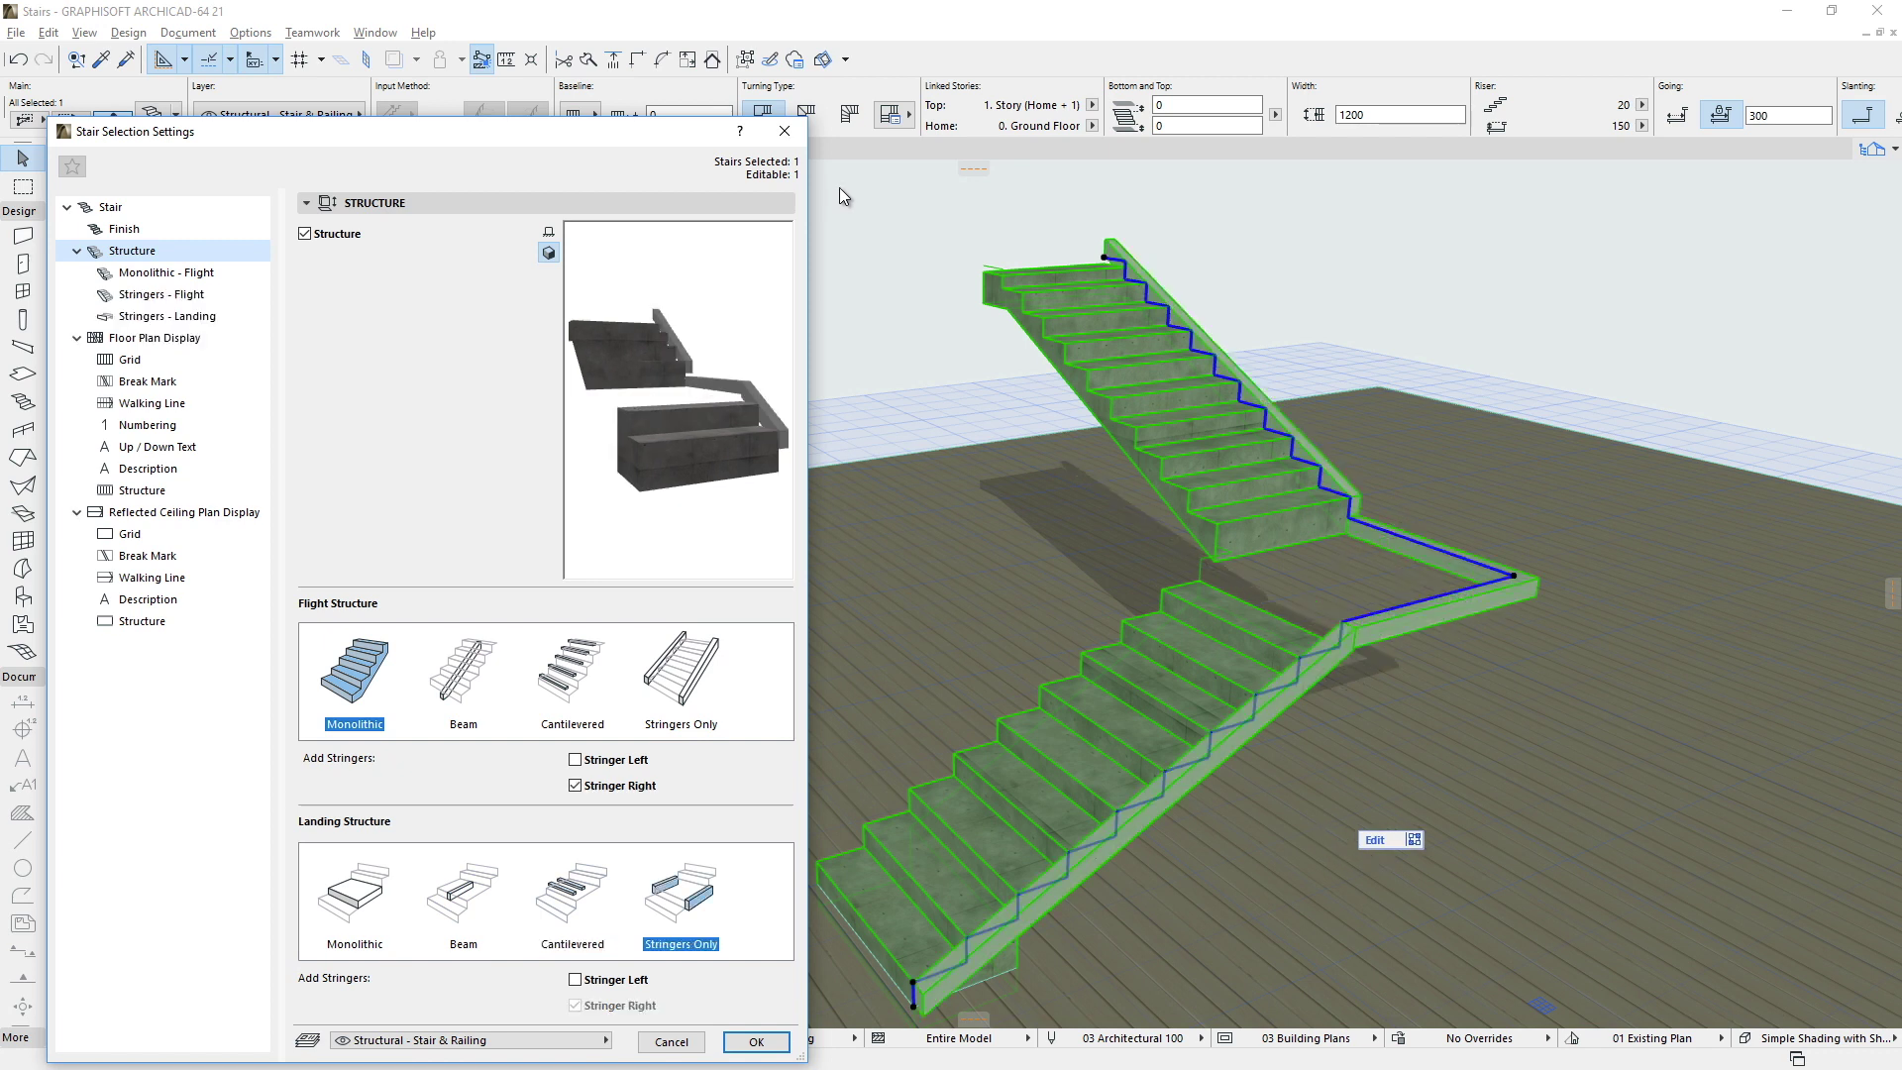
pyautogui.press('Right')
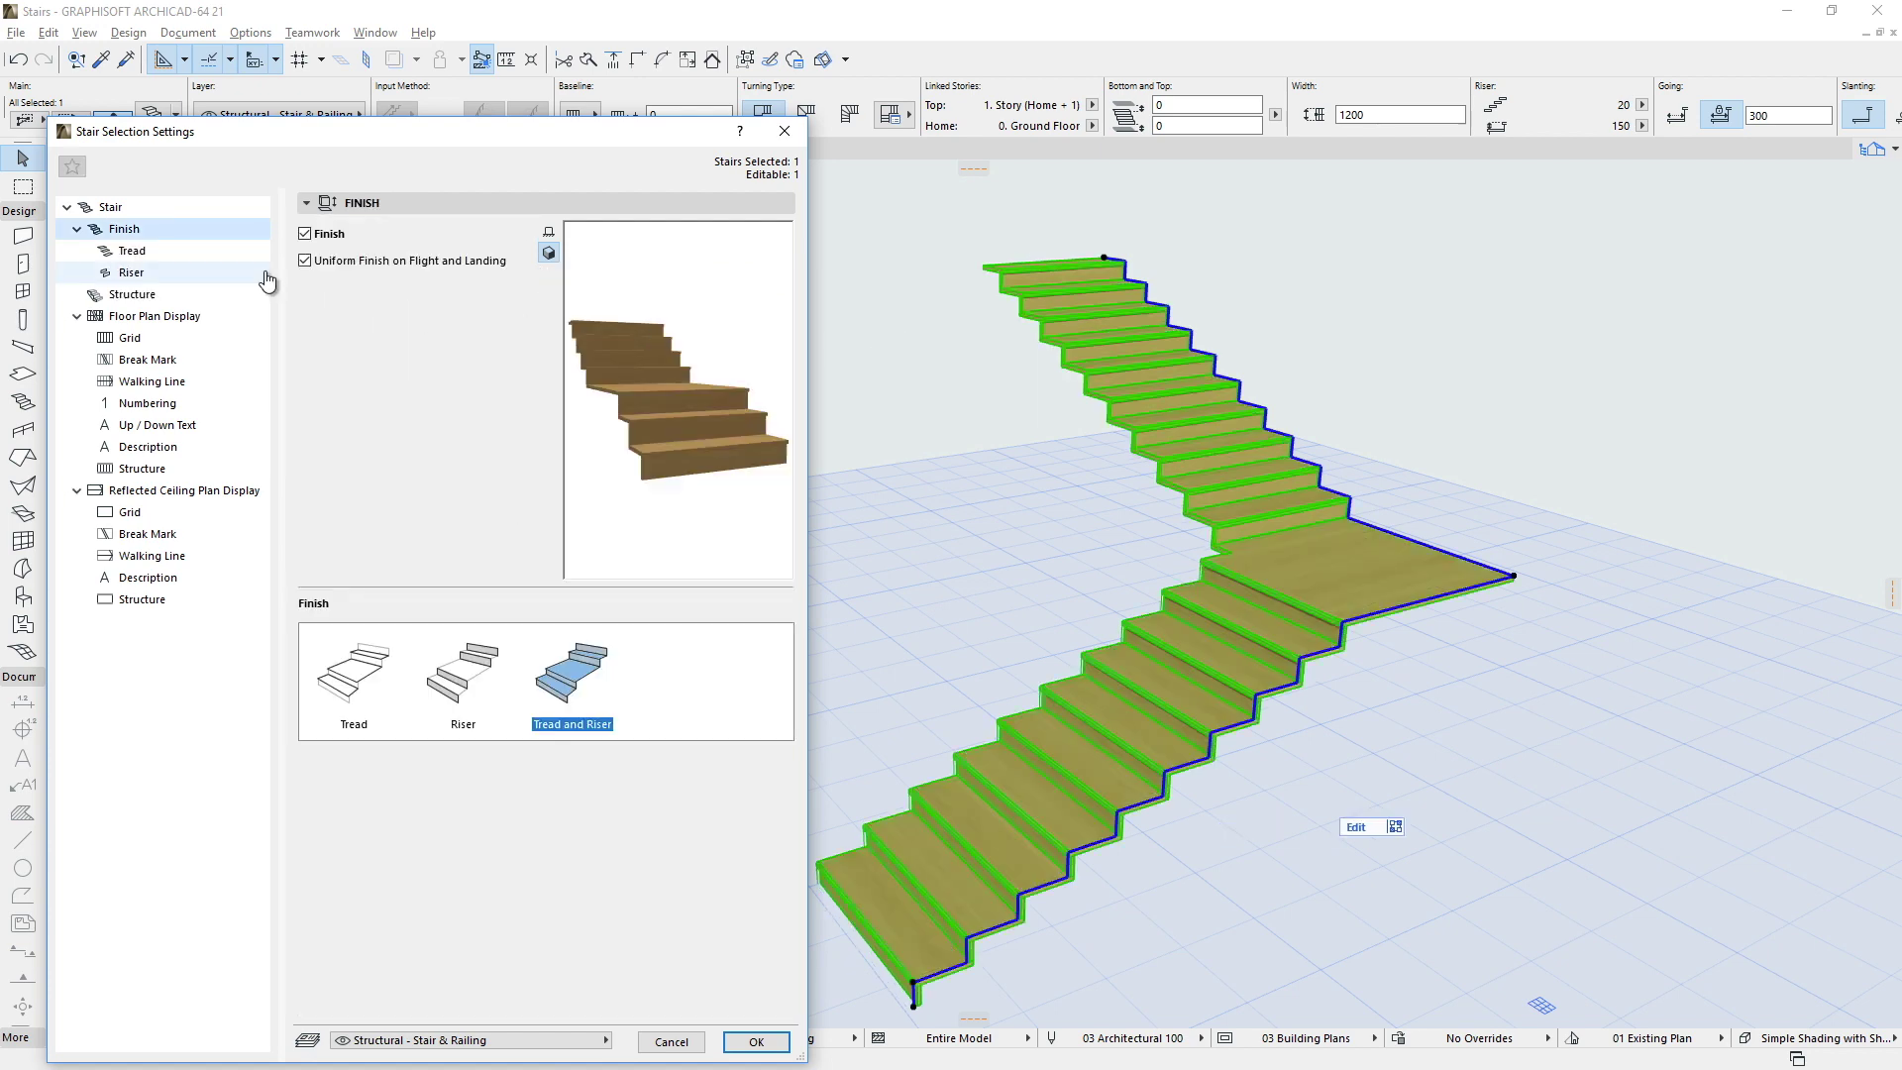
# Check the available tread and riser types in the stair's finish settings, leaving Tread 21 and Riser 21 in use.
pyautogui.click(229, 252)
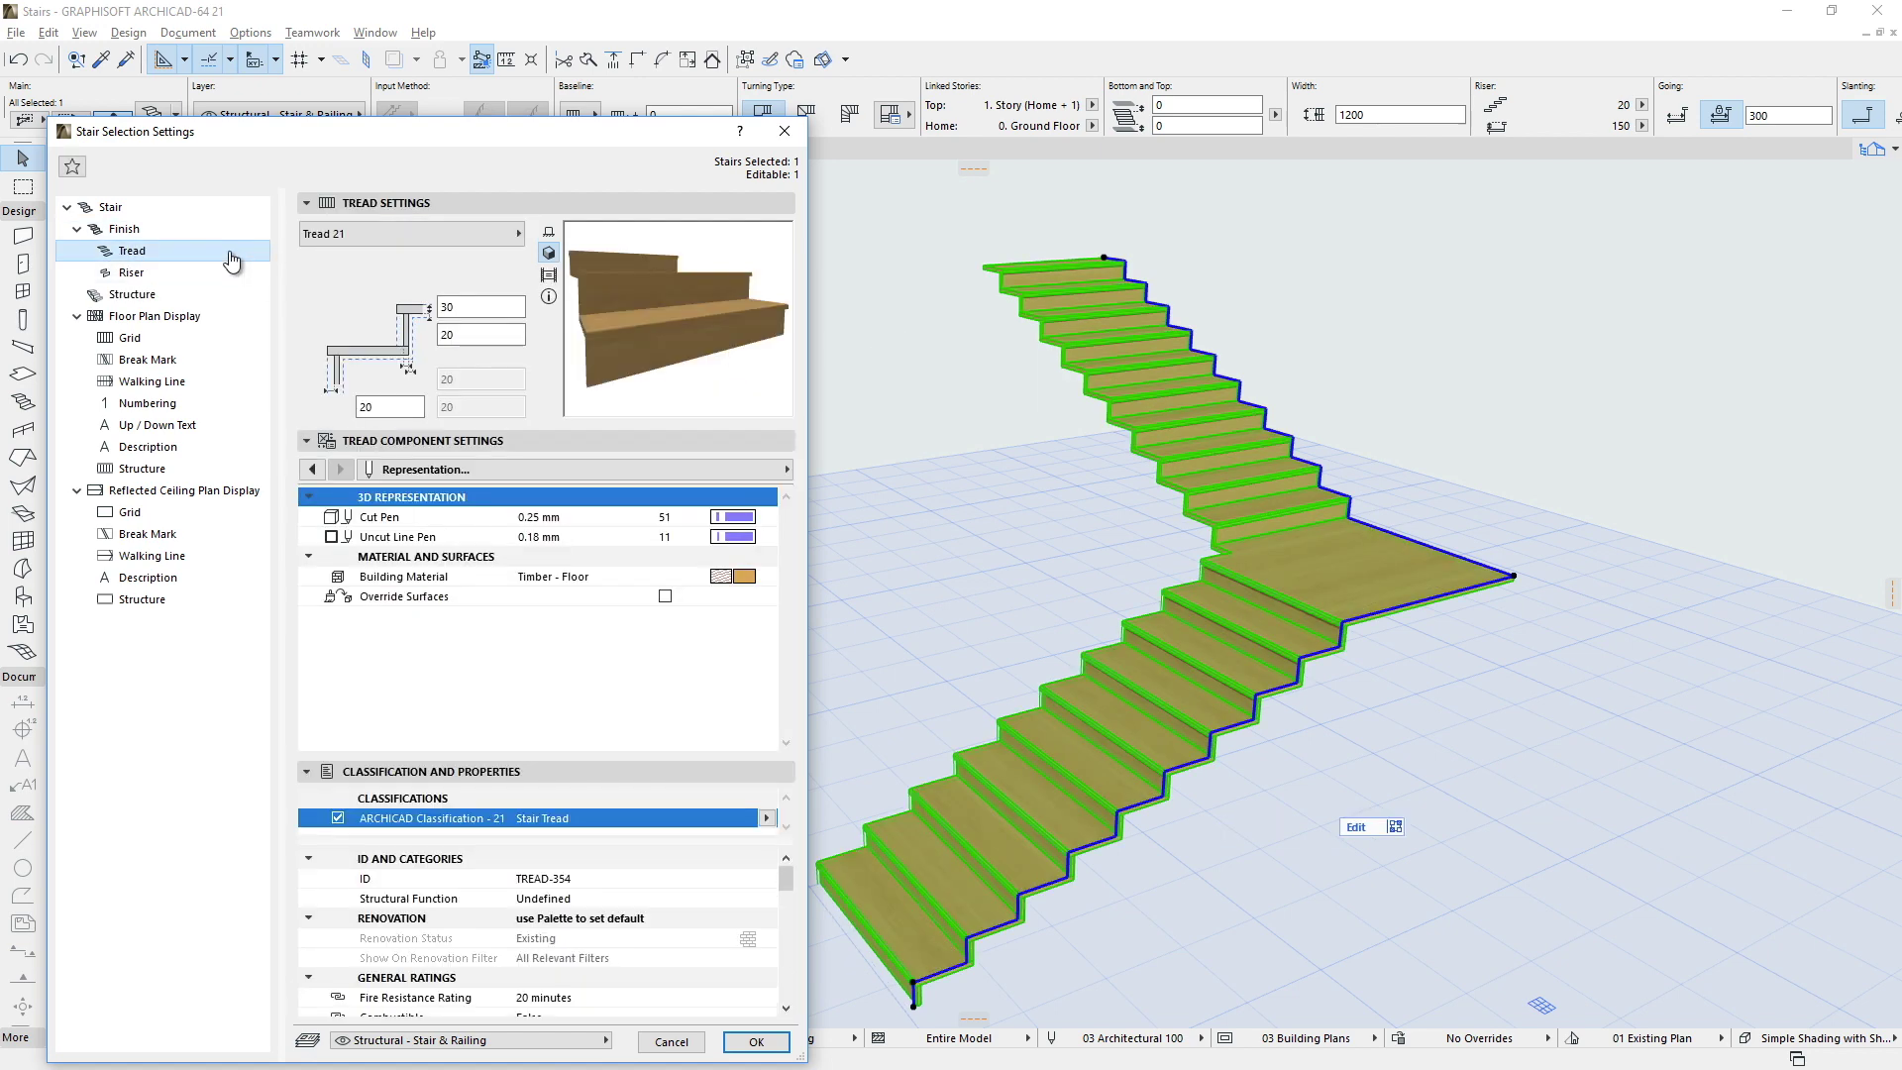
pyautogui.click(520, 235)
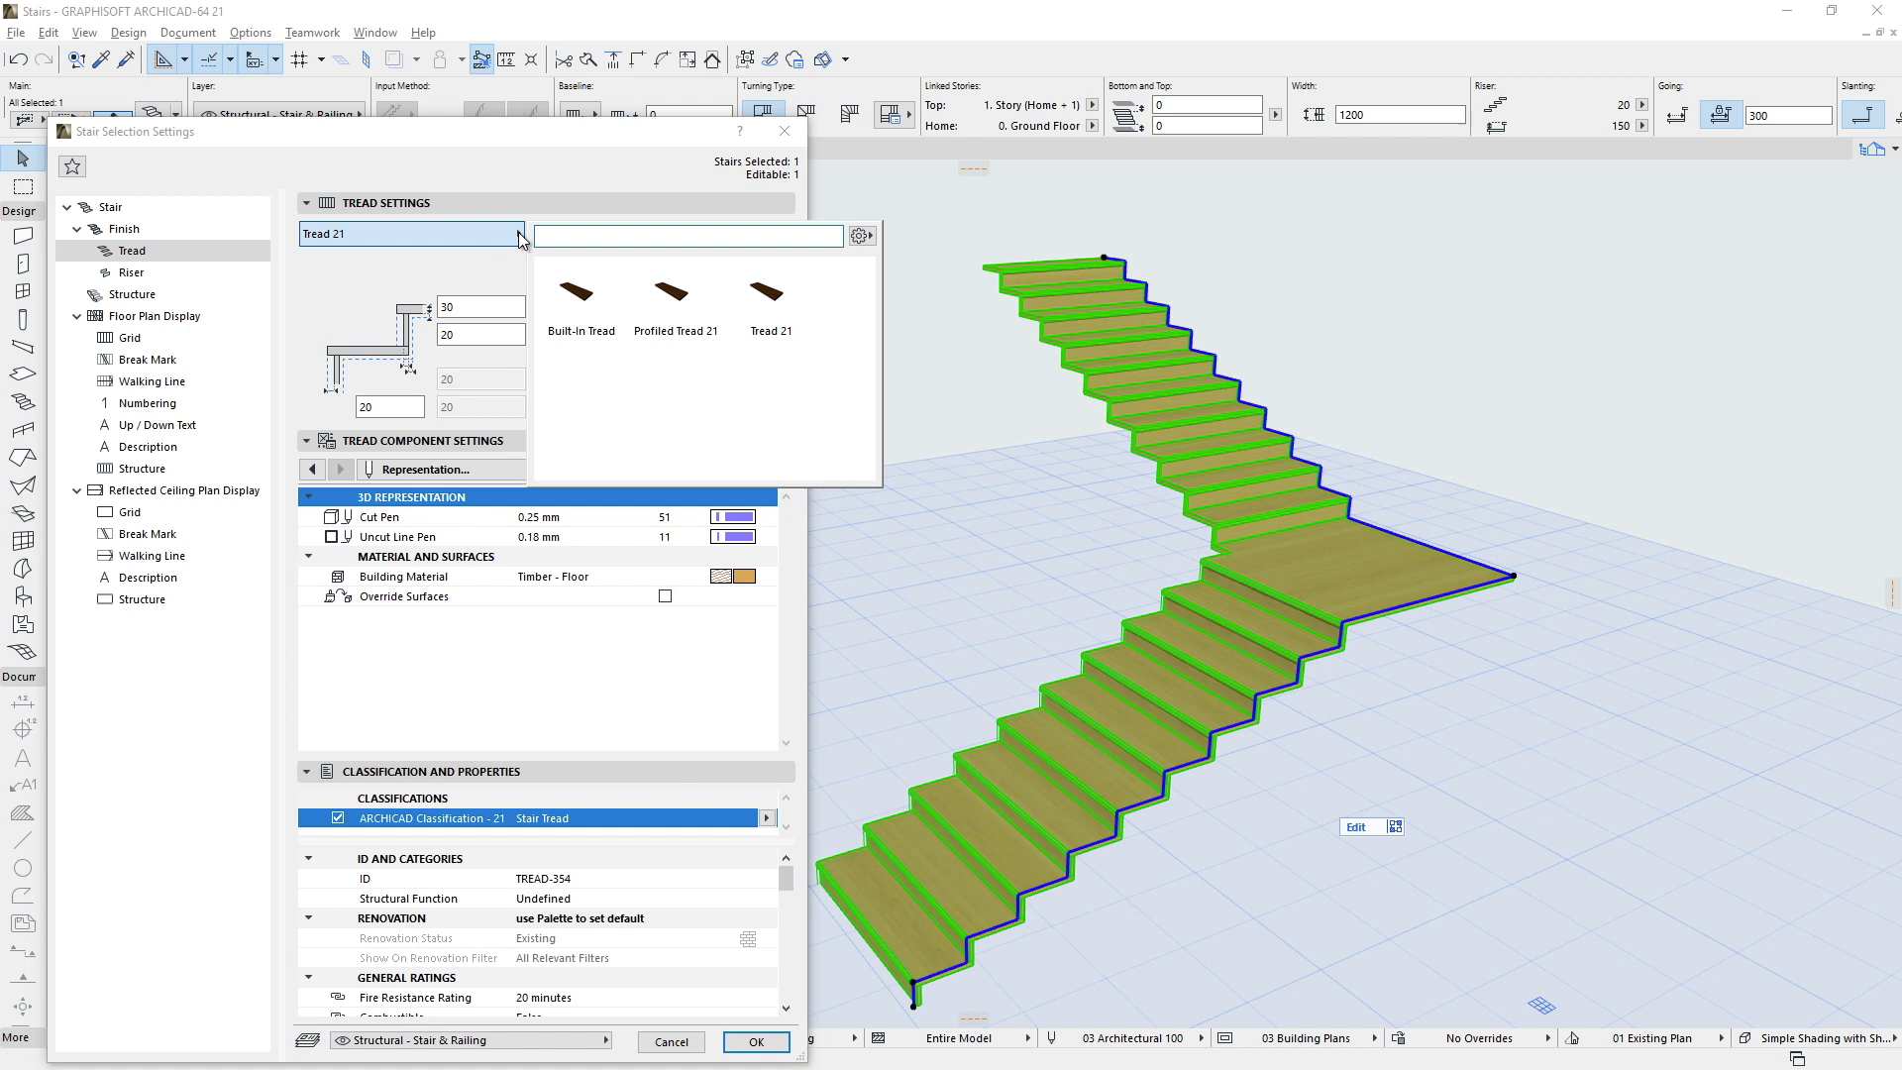
pyautogui.click(519, 238)
pyautogui.click(234, 277)
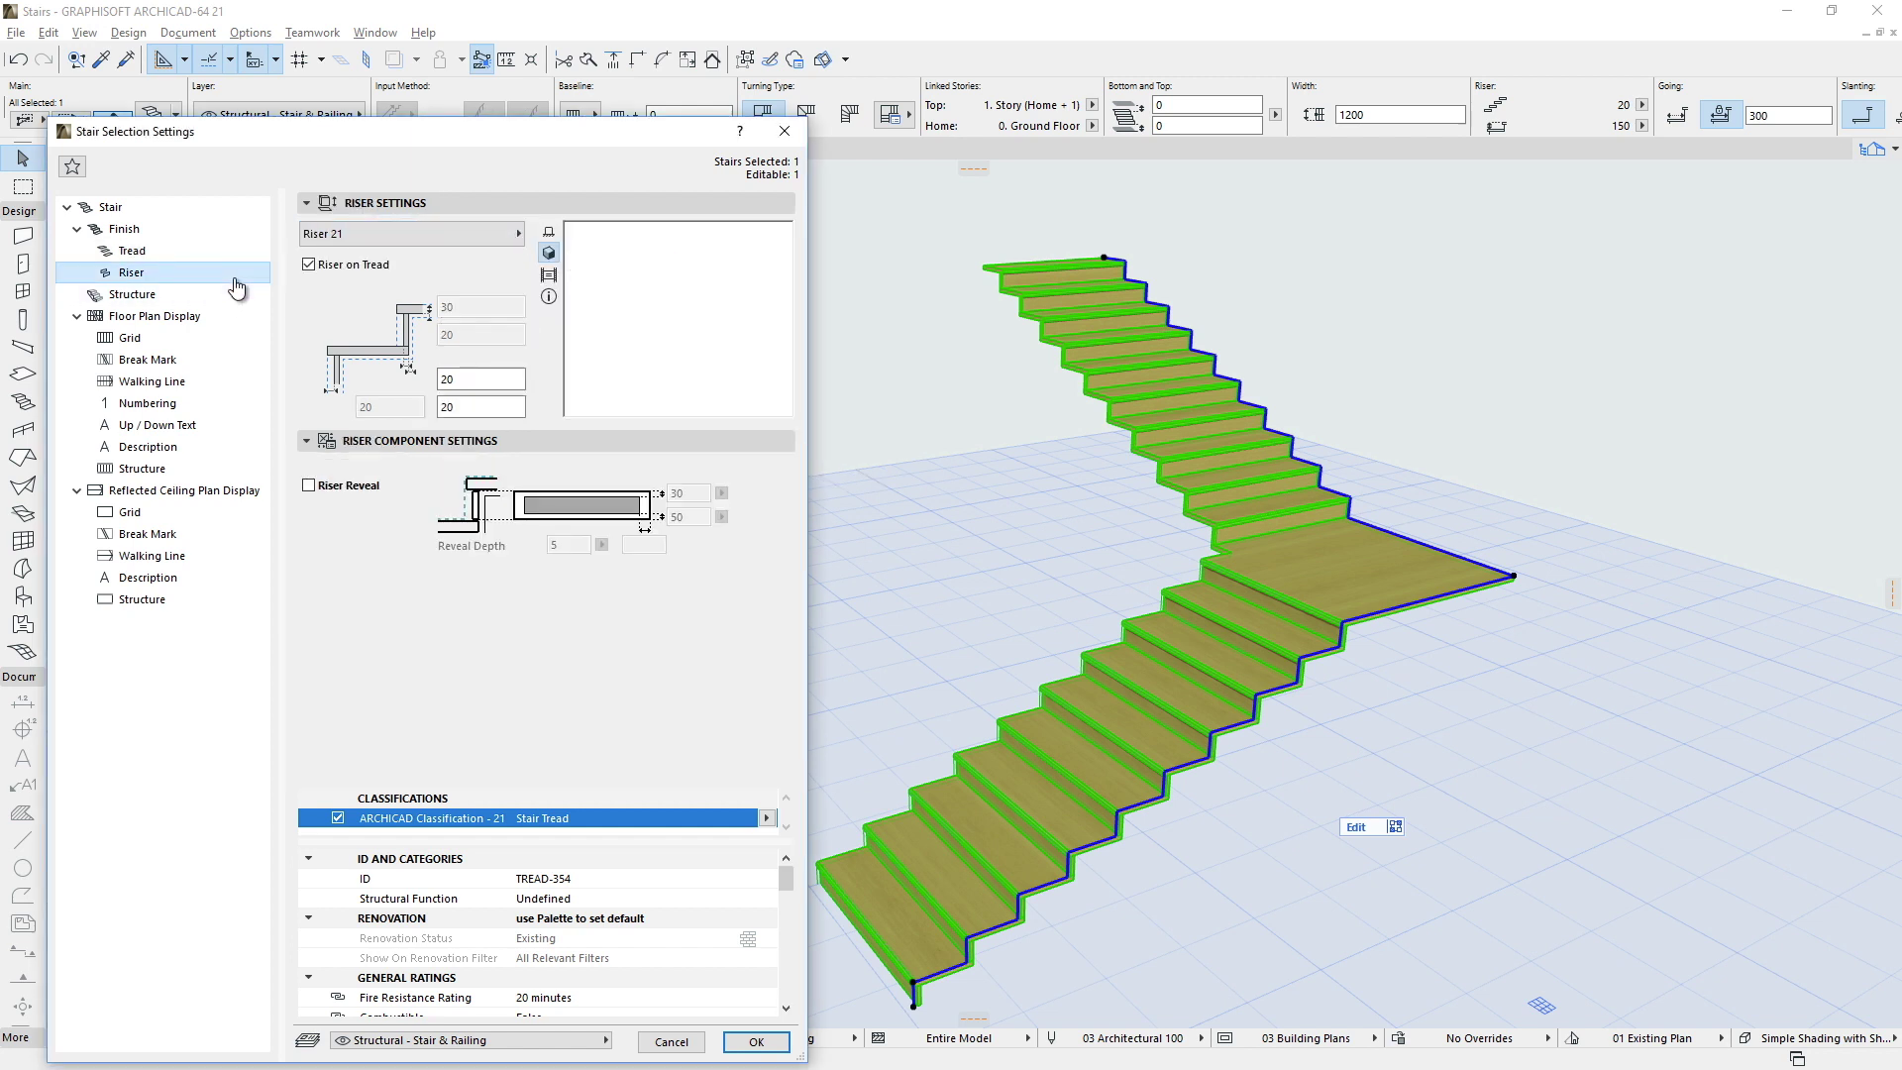
pyautogui.click(499, 238)
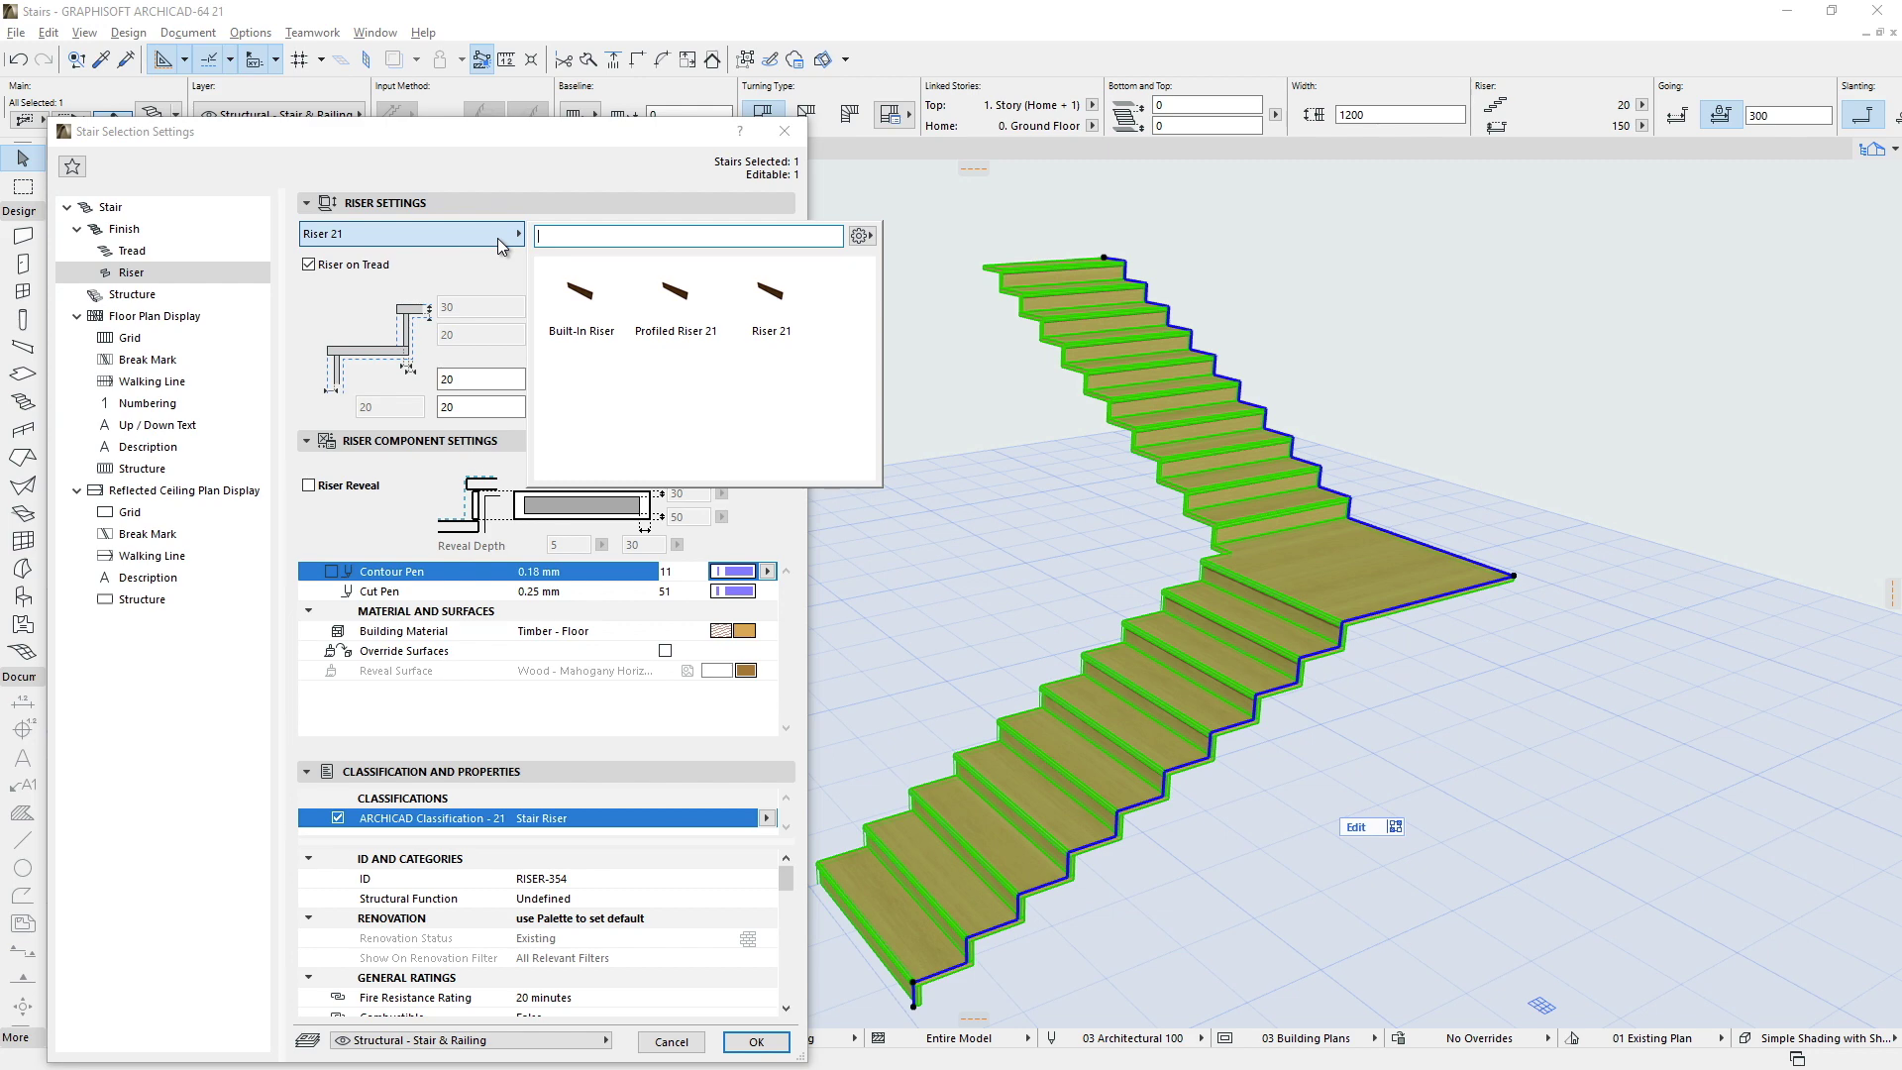
pyautogui.click(497, 238)
pyautogui.click(791, 131)
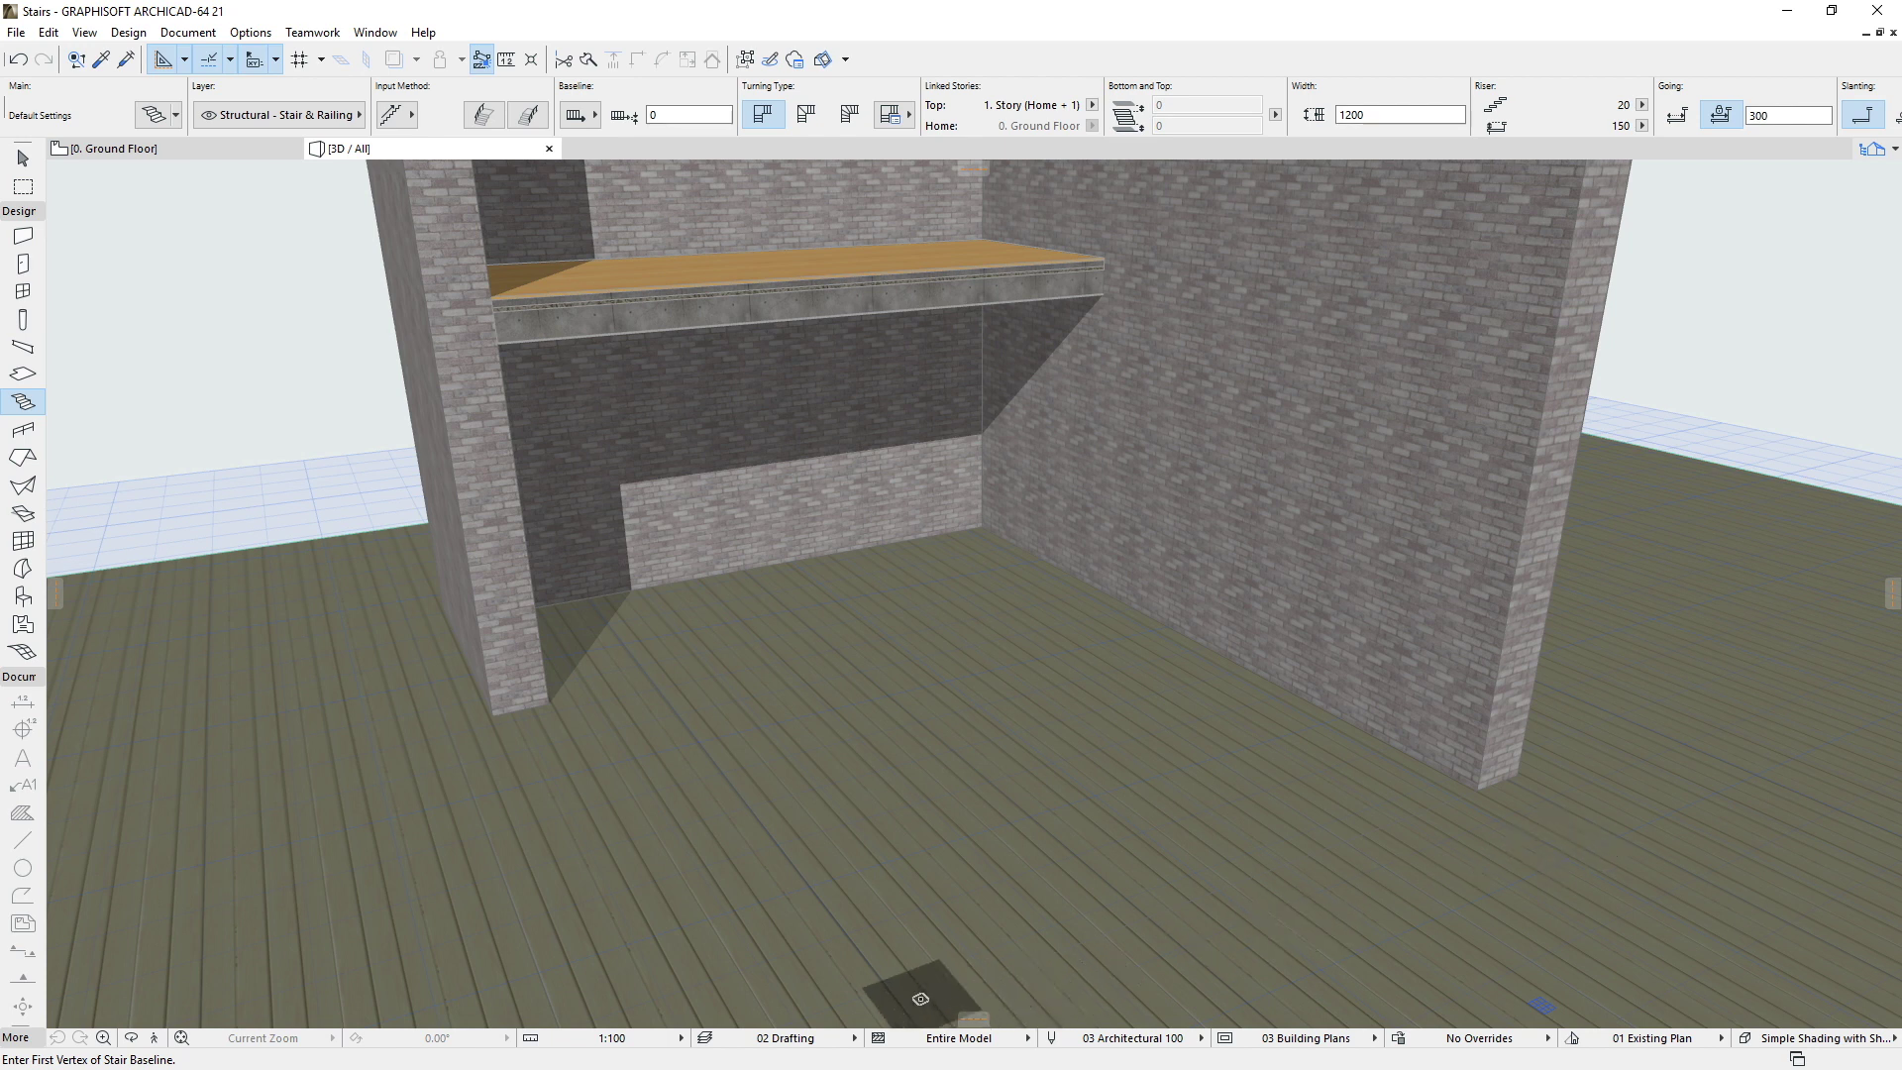
# Draw a two-flight stair in 3D from the floor, turning at the wall's outer corner and ending at the upper slab edge.
pyautogui.click(934, 993)
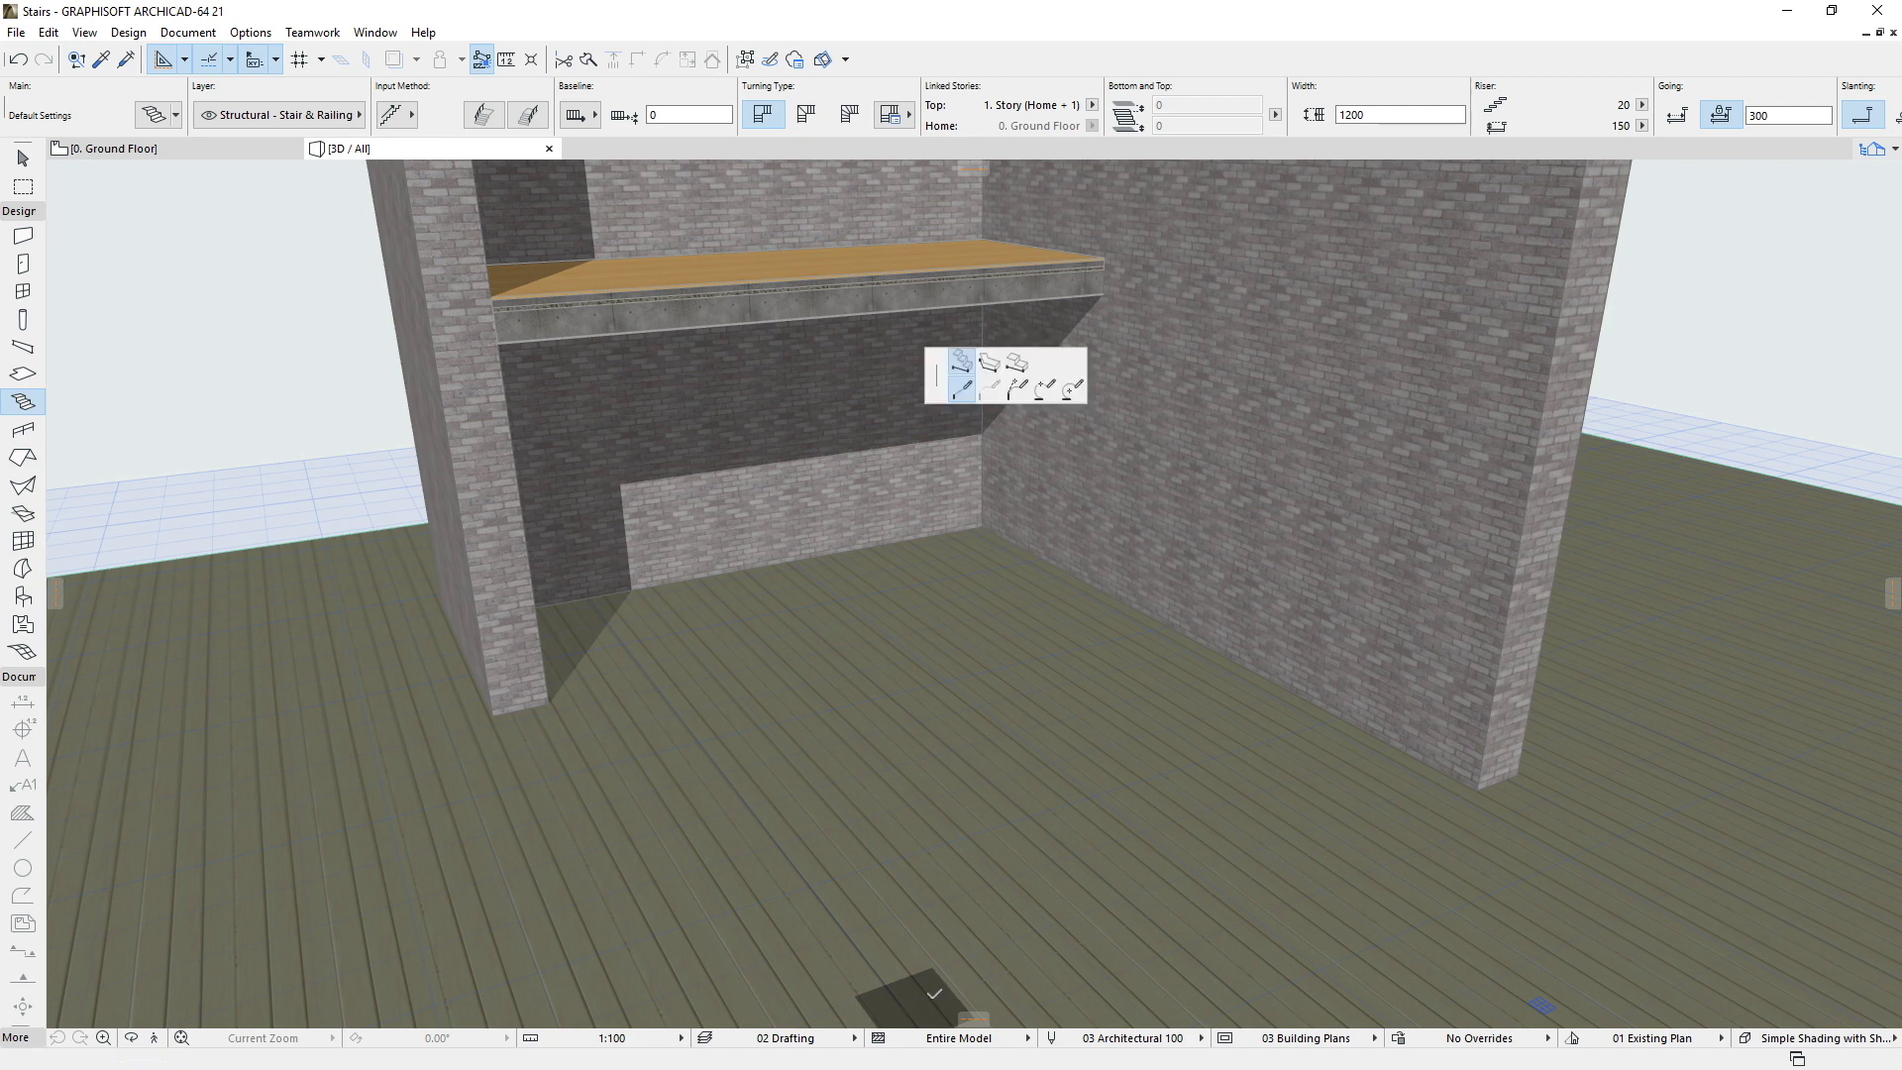
pyautogui.click(1478, 786)
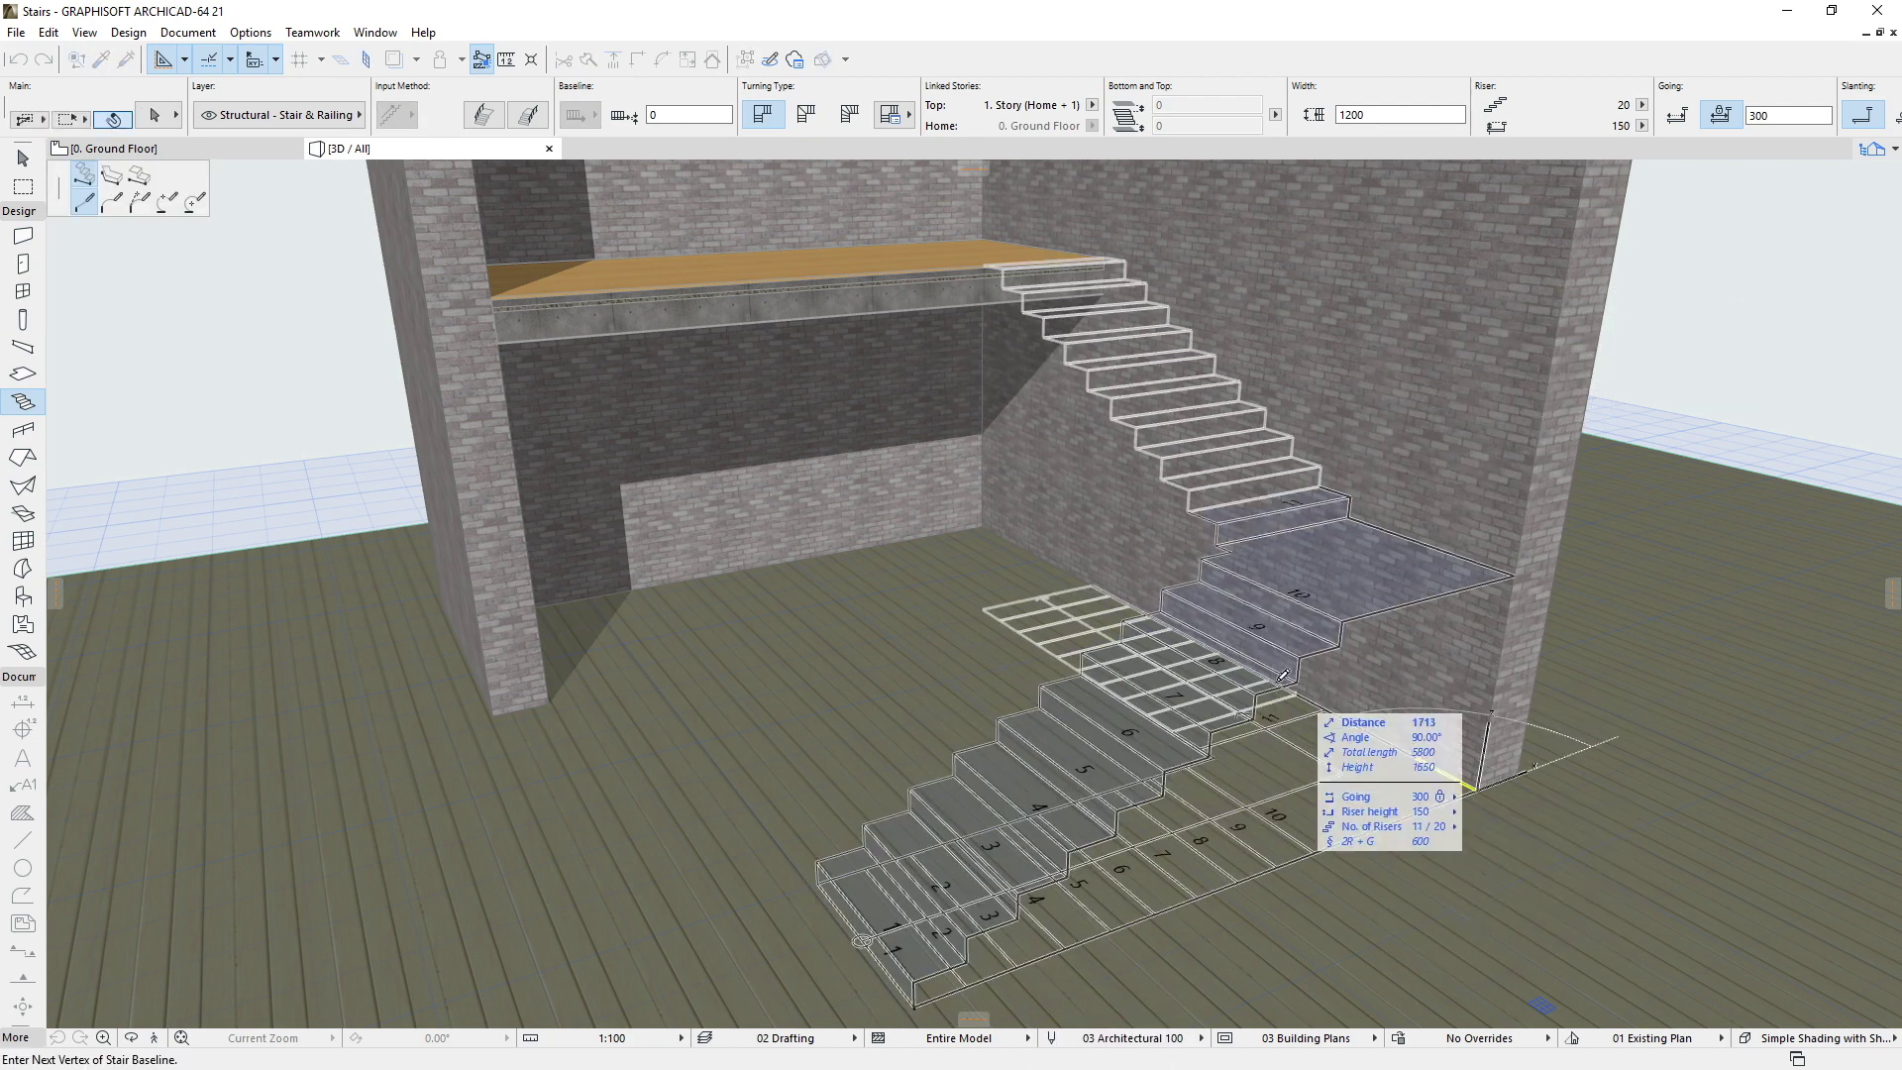
pyautogui.doubleClick(1108, 256)
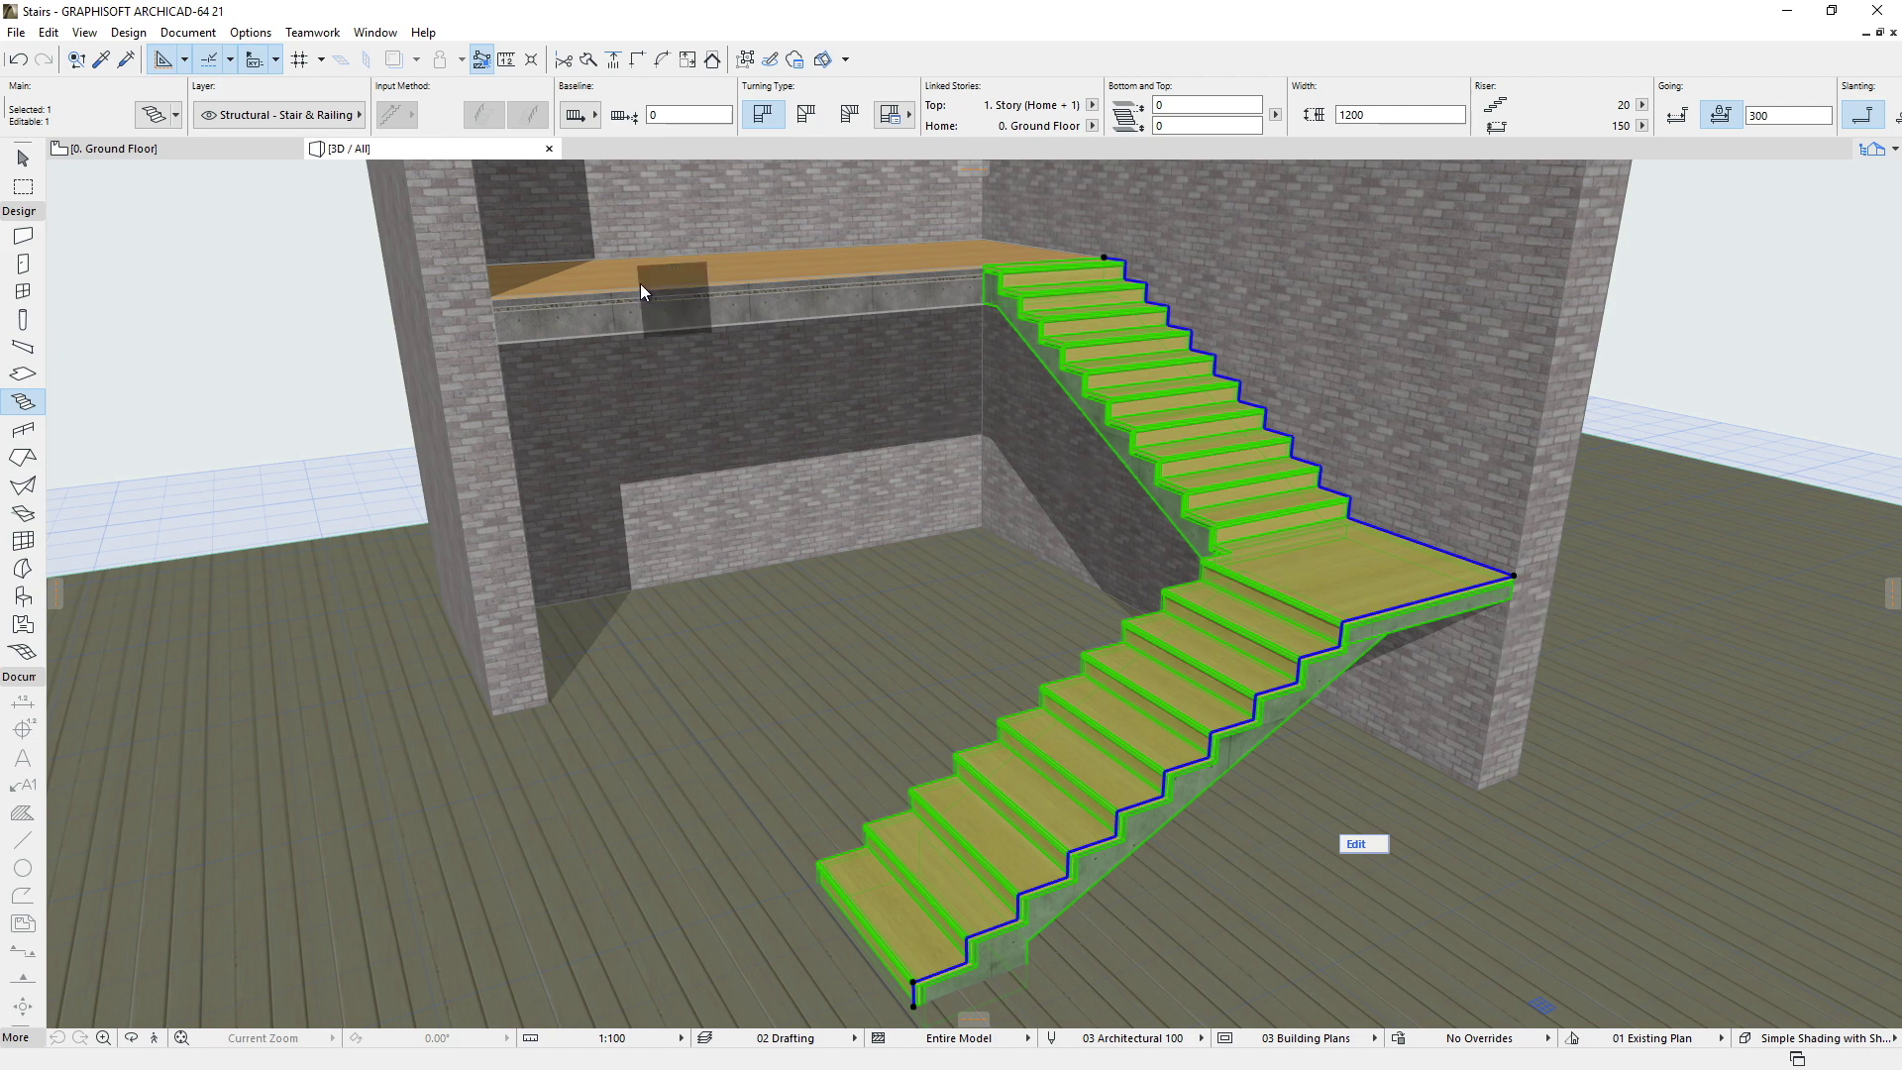
# Set the stair detail level in 3D and section to Schematic in the model view options.
pyautogui.click(214, 35)
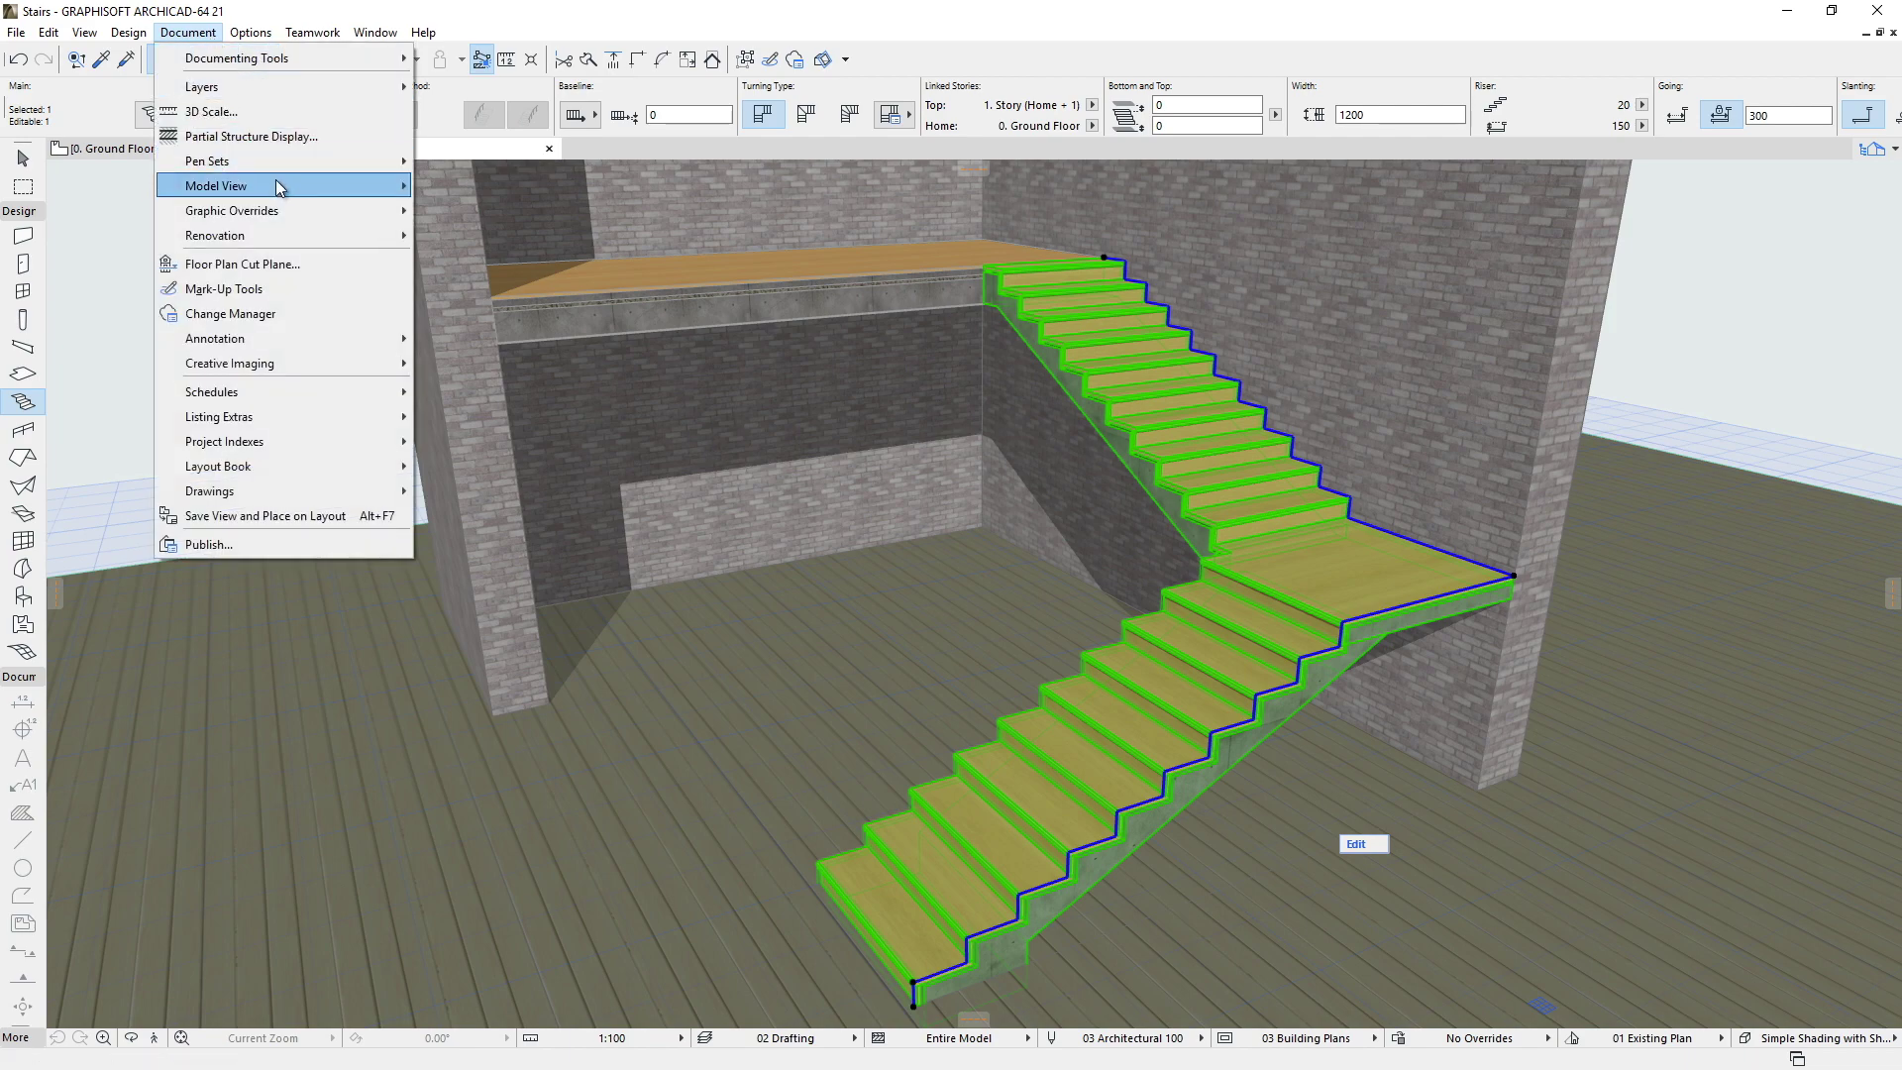
pyautogui.moveTo(292, 186)
pyautogui.click(456, 188)
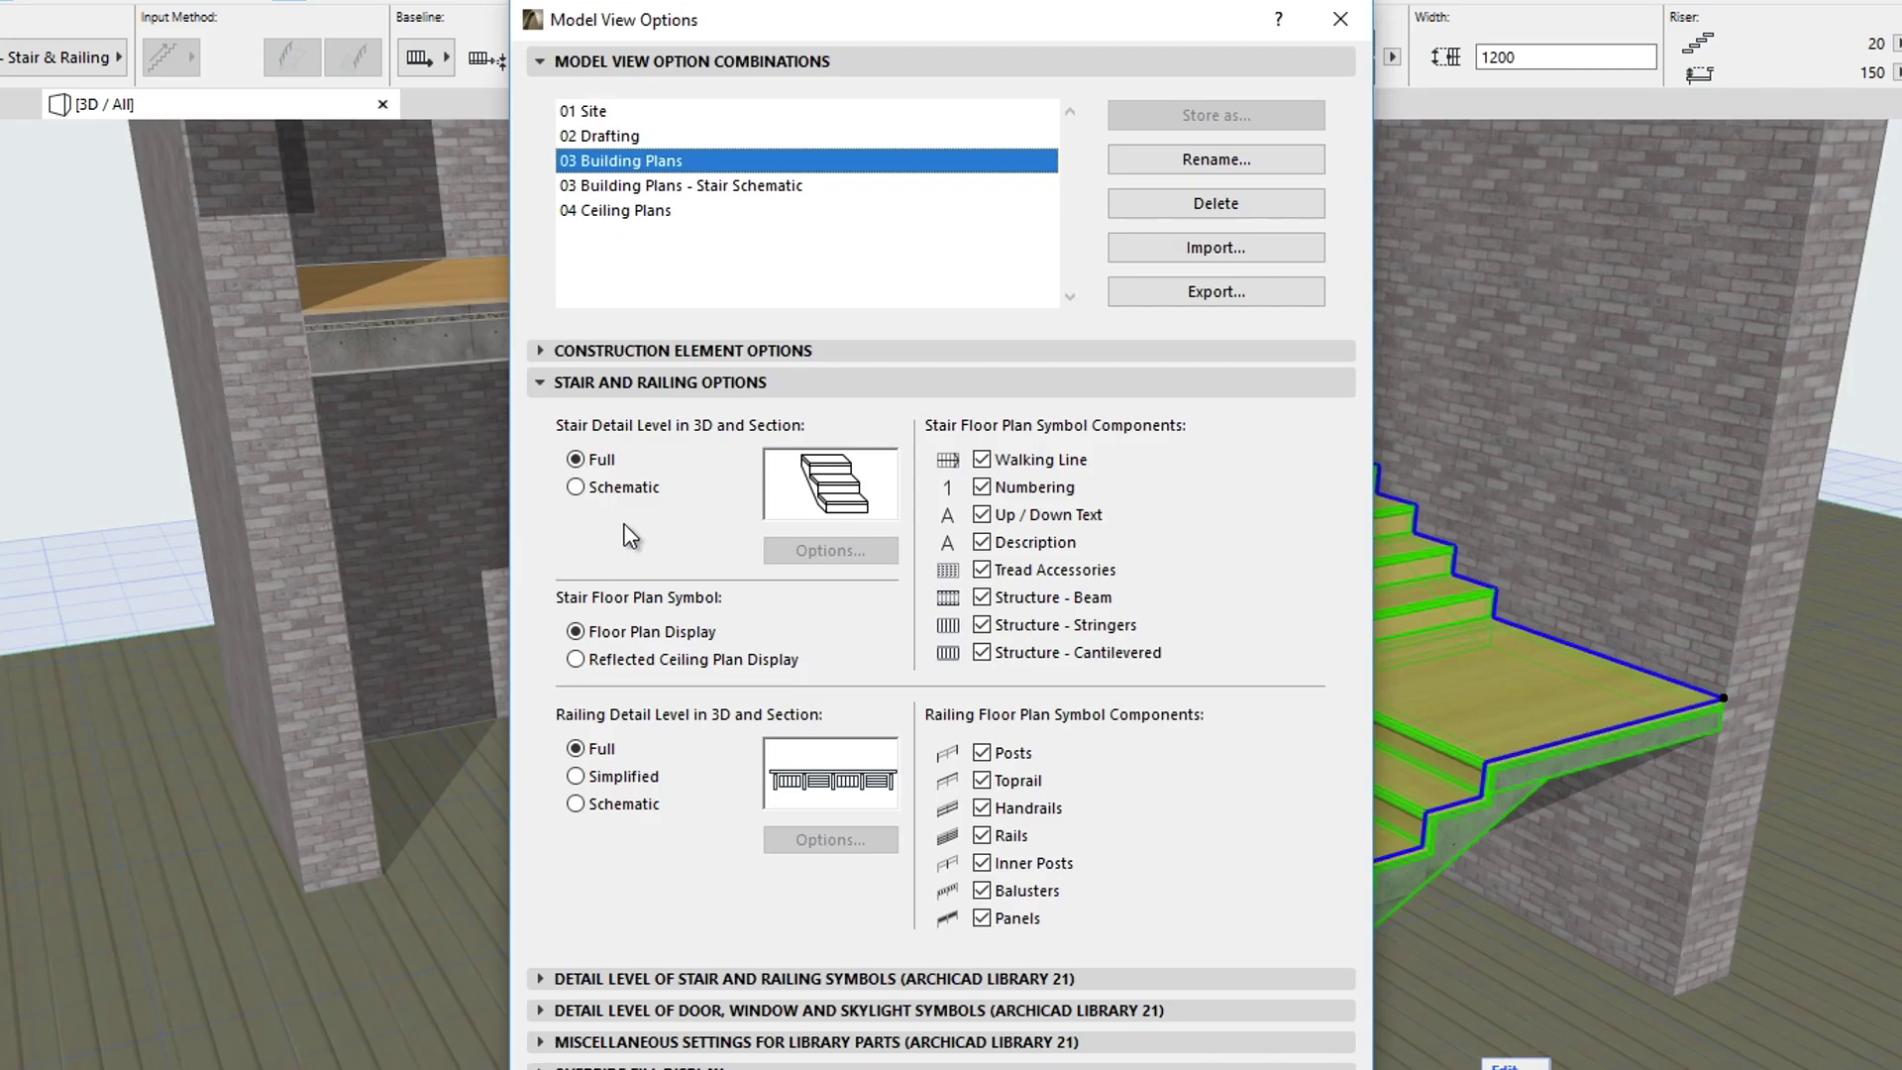
pyautogui.click(577, 488)
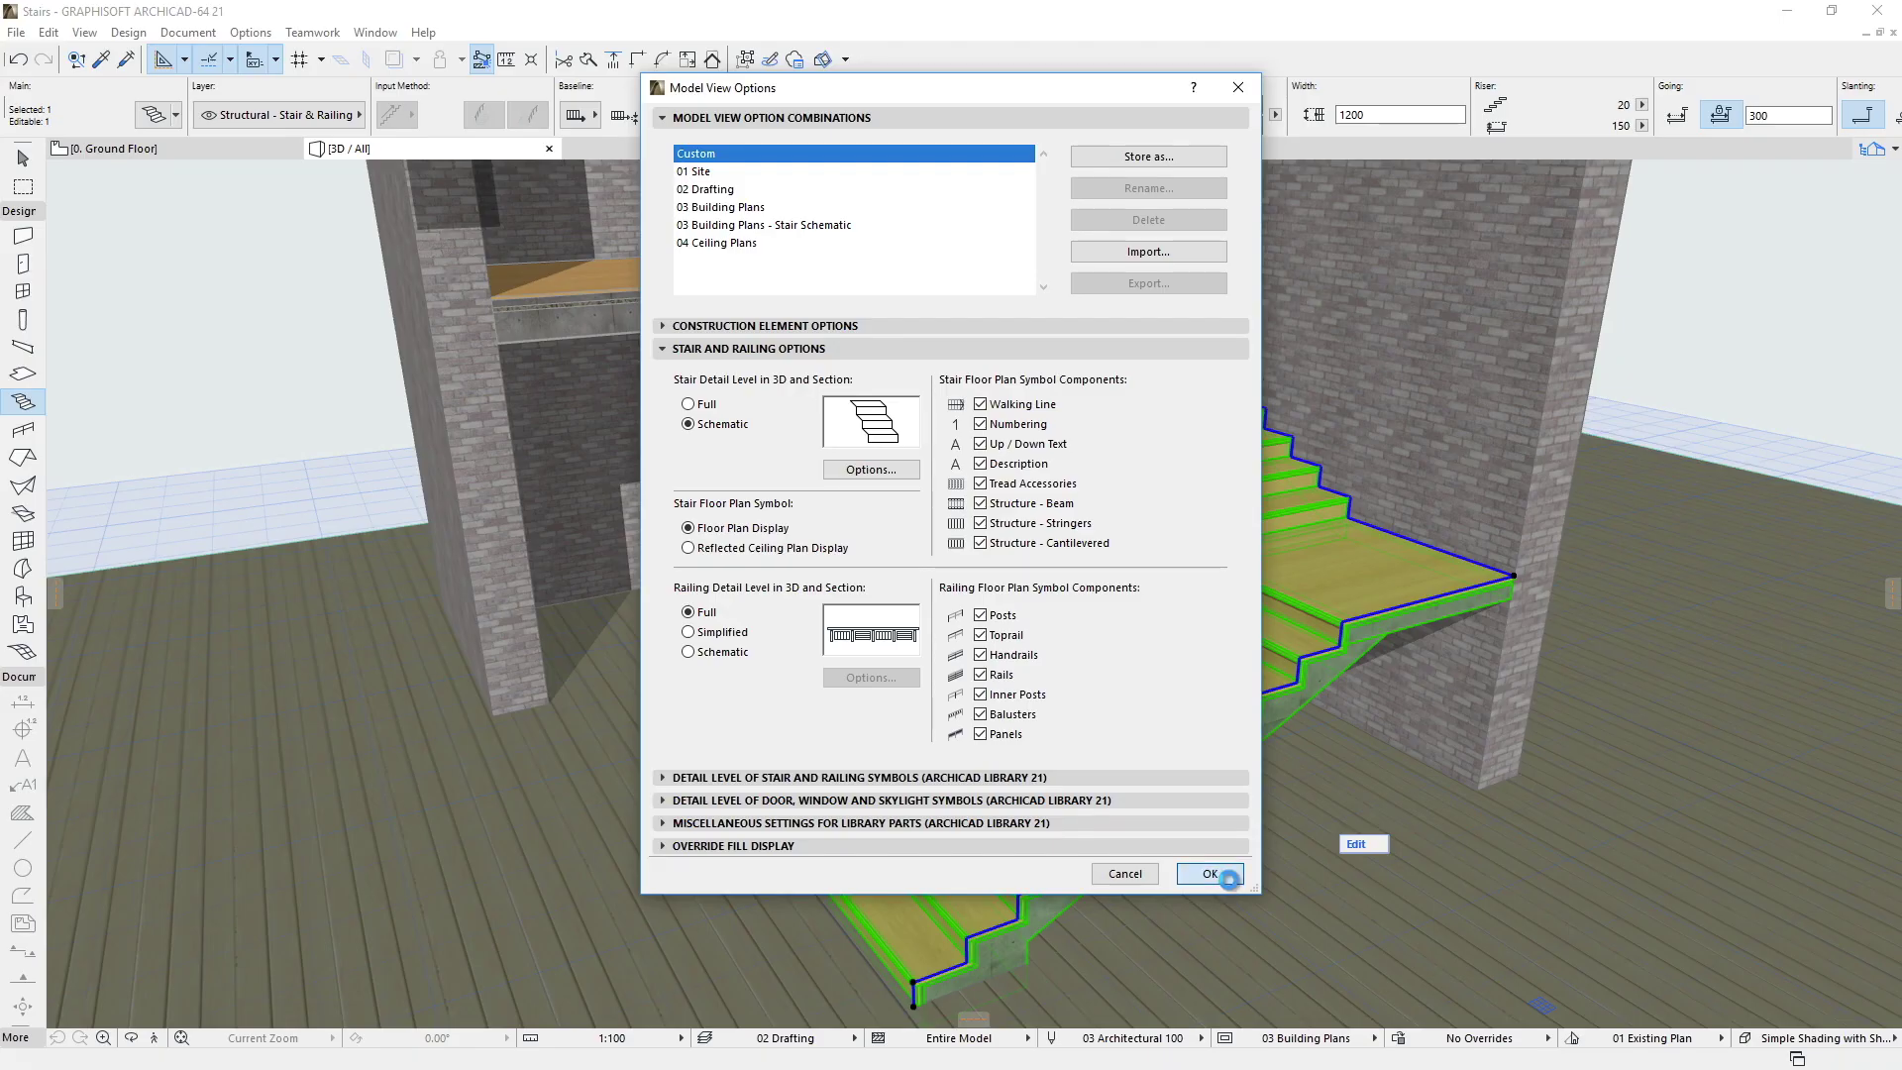
# Apply the Schematic stair detail level and switch the 3D view back to the 03 Building Plans model view combination.
pyautogui.click(1225, 875)
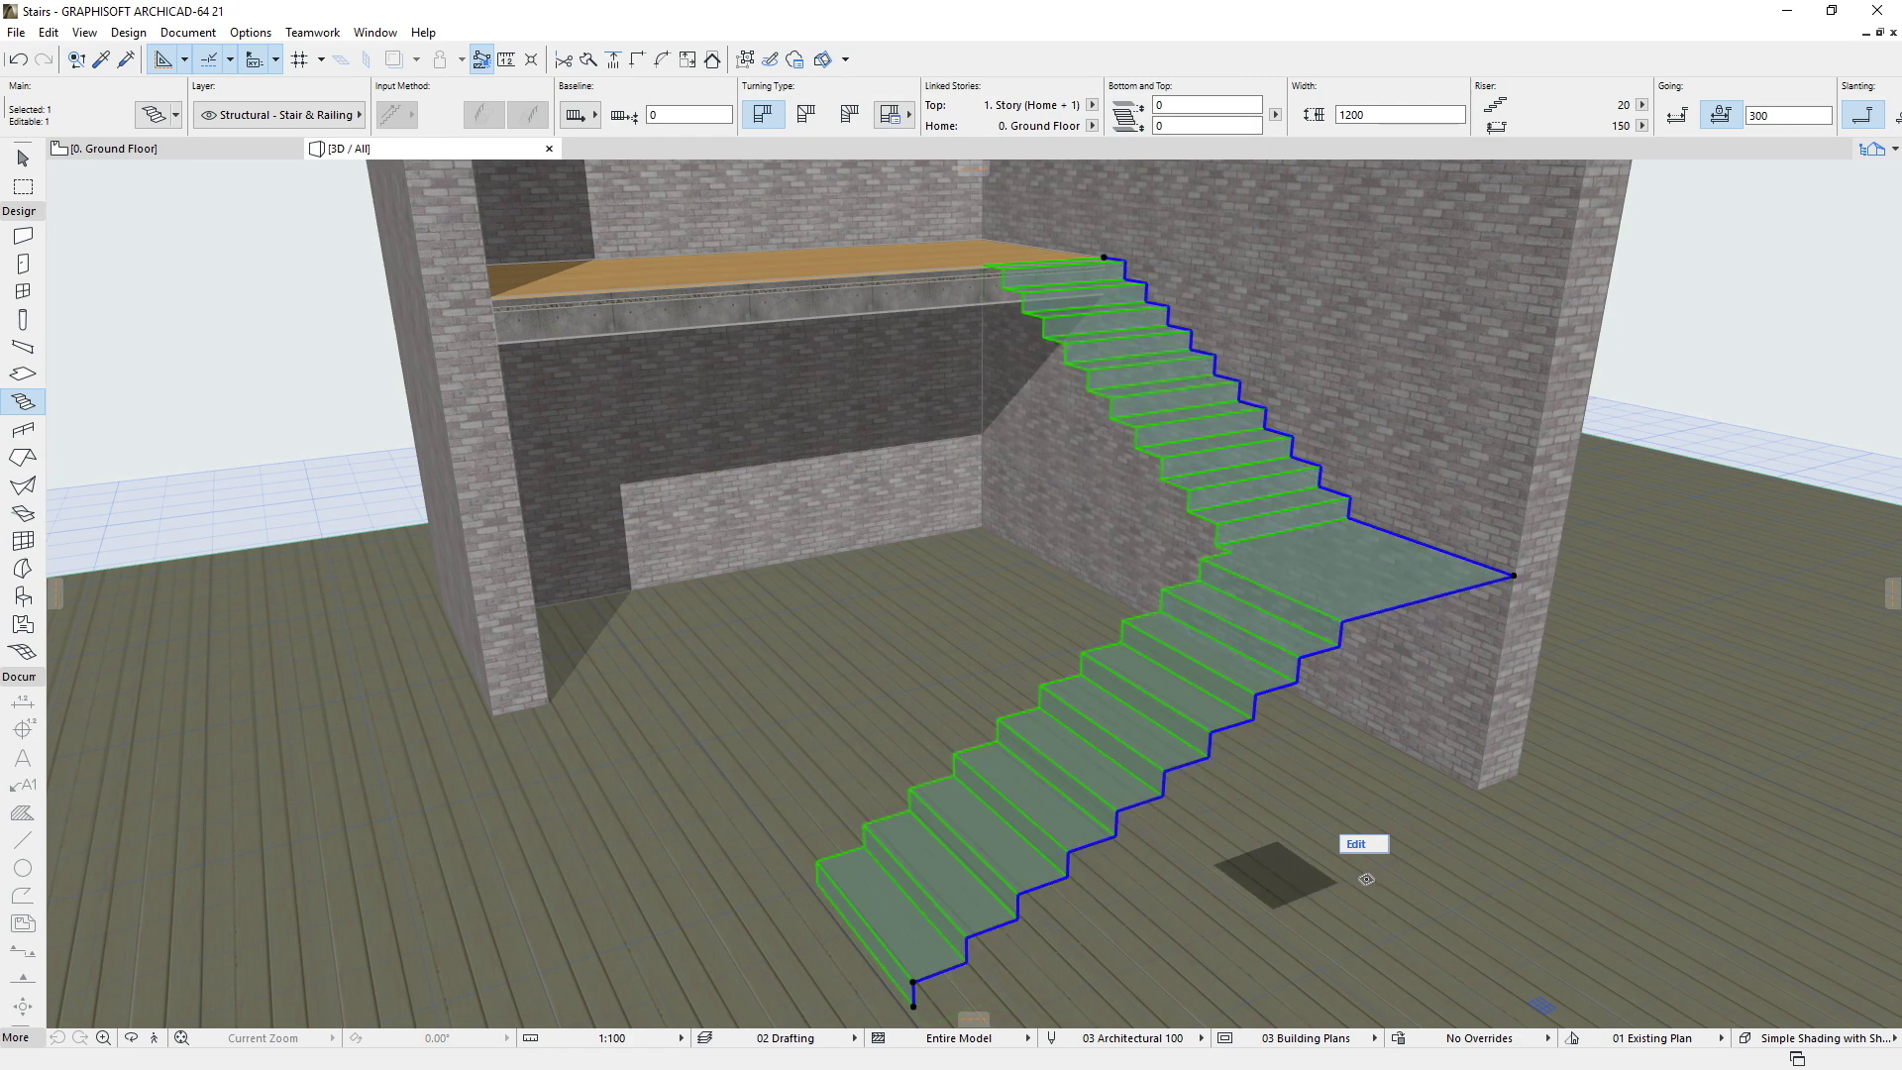
pyautogui.click(1308, 1038)
pyautogui.click(1467, 980)
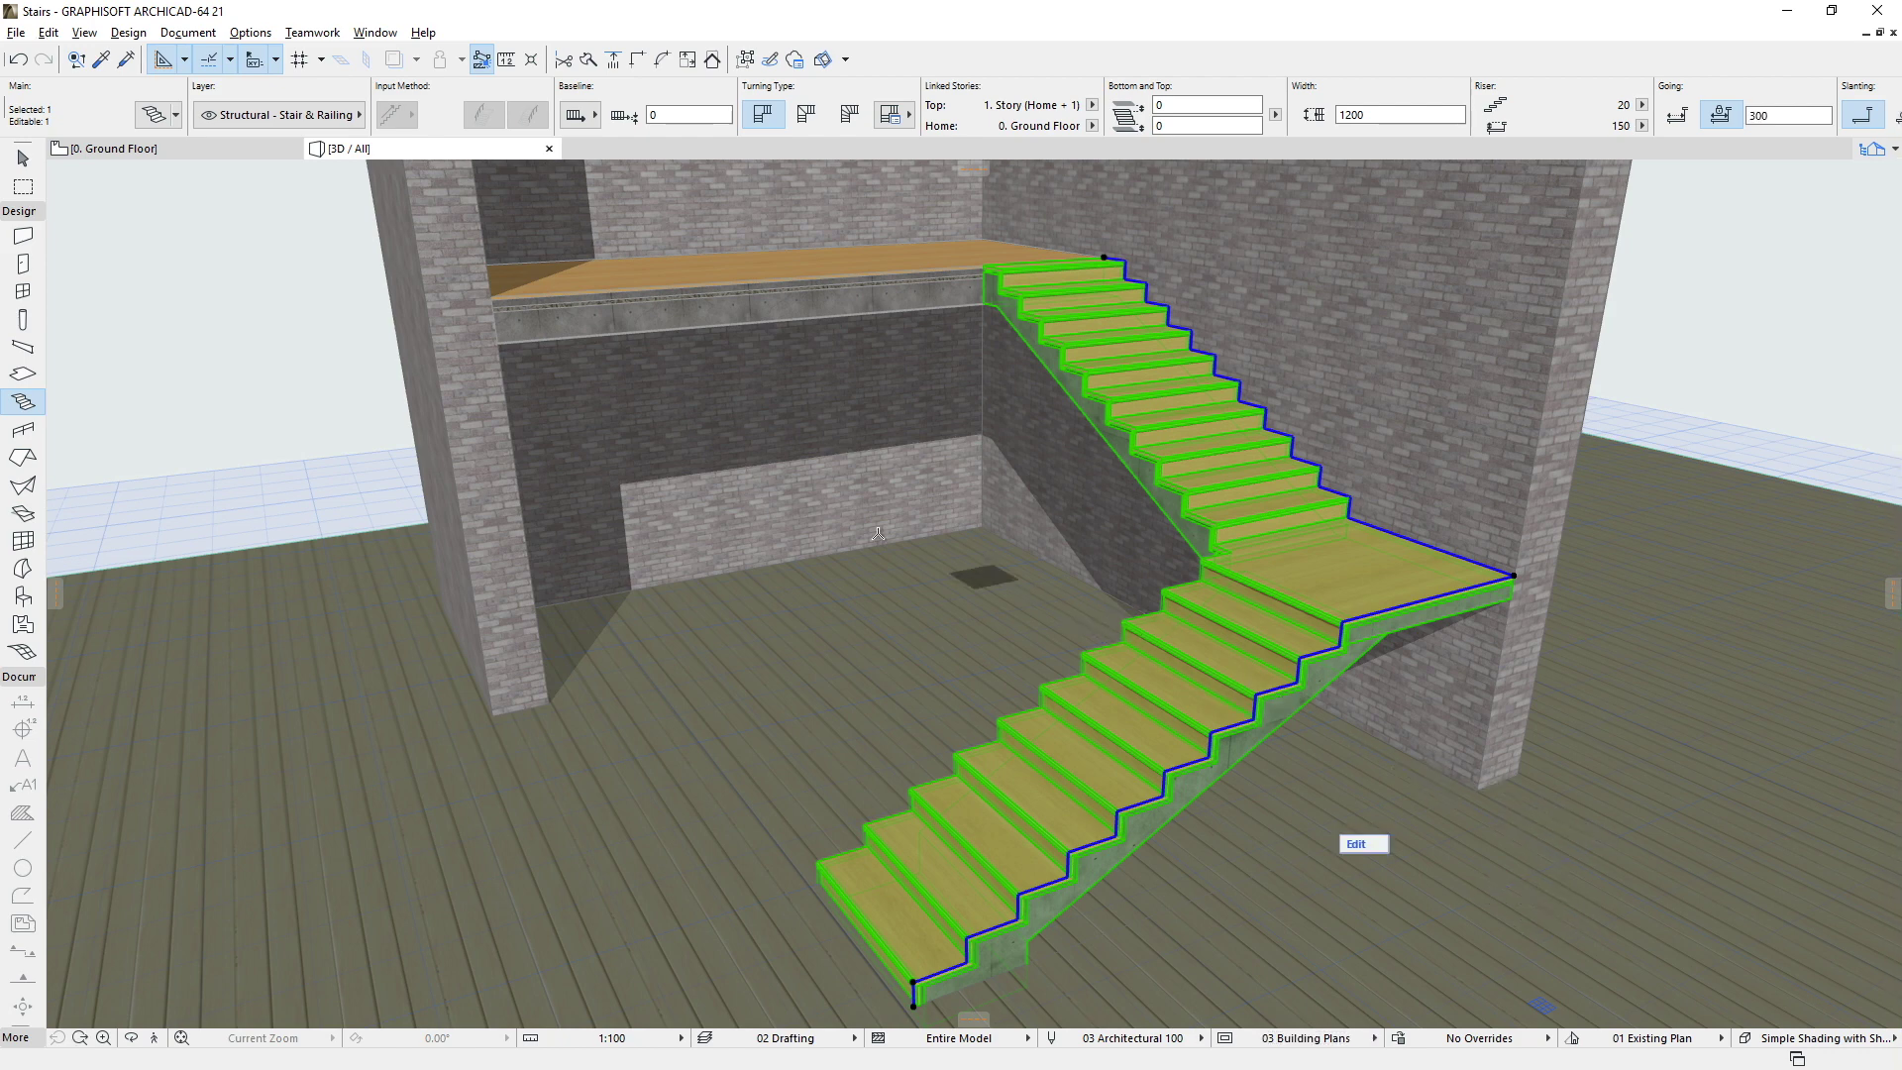
# Examine the selected stair's riser settings and inspect its treads and risers up close in 3D.
pyautogui.click(156, 115)
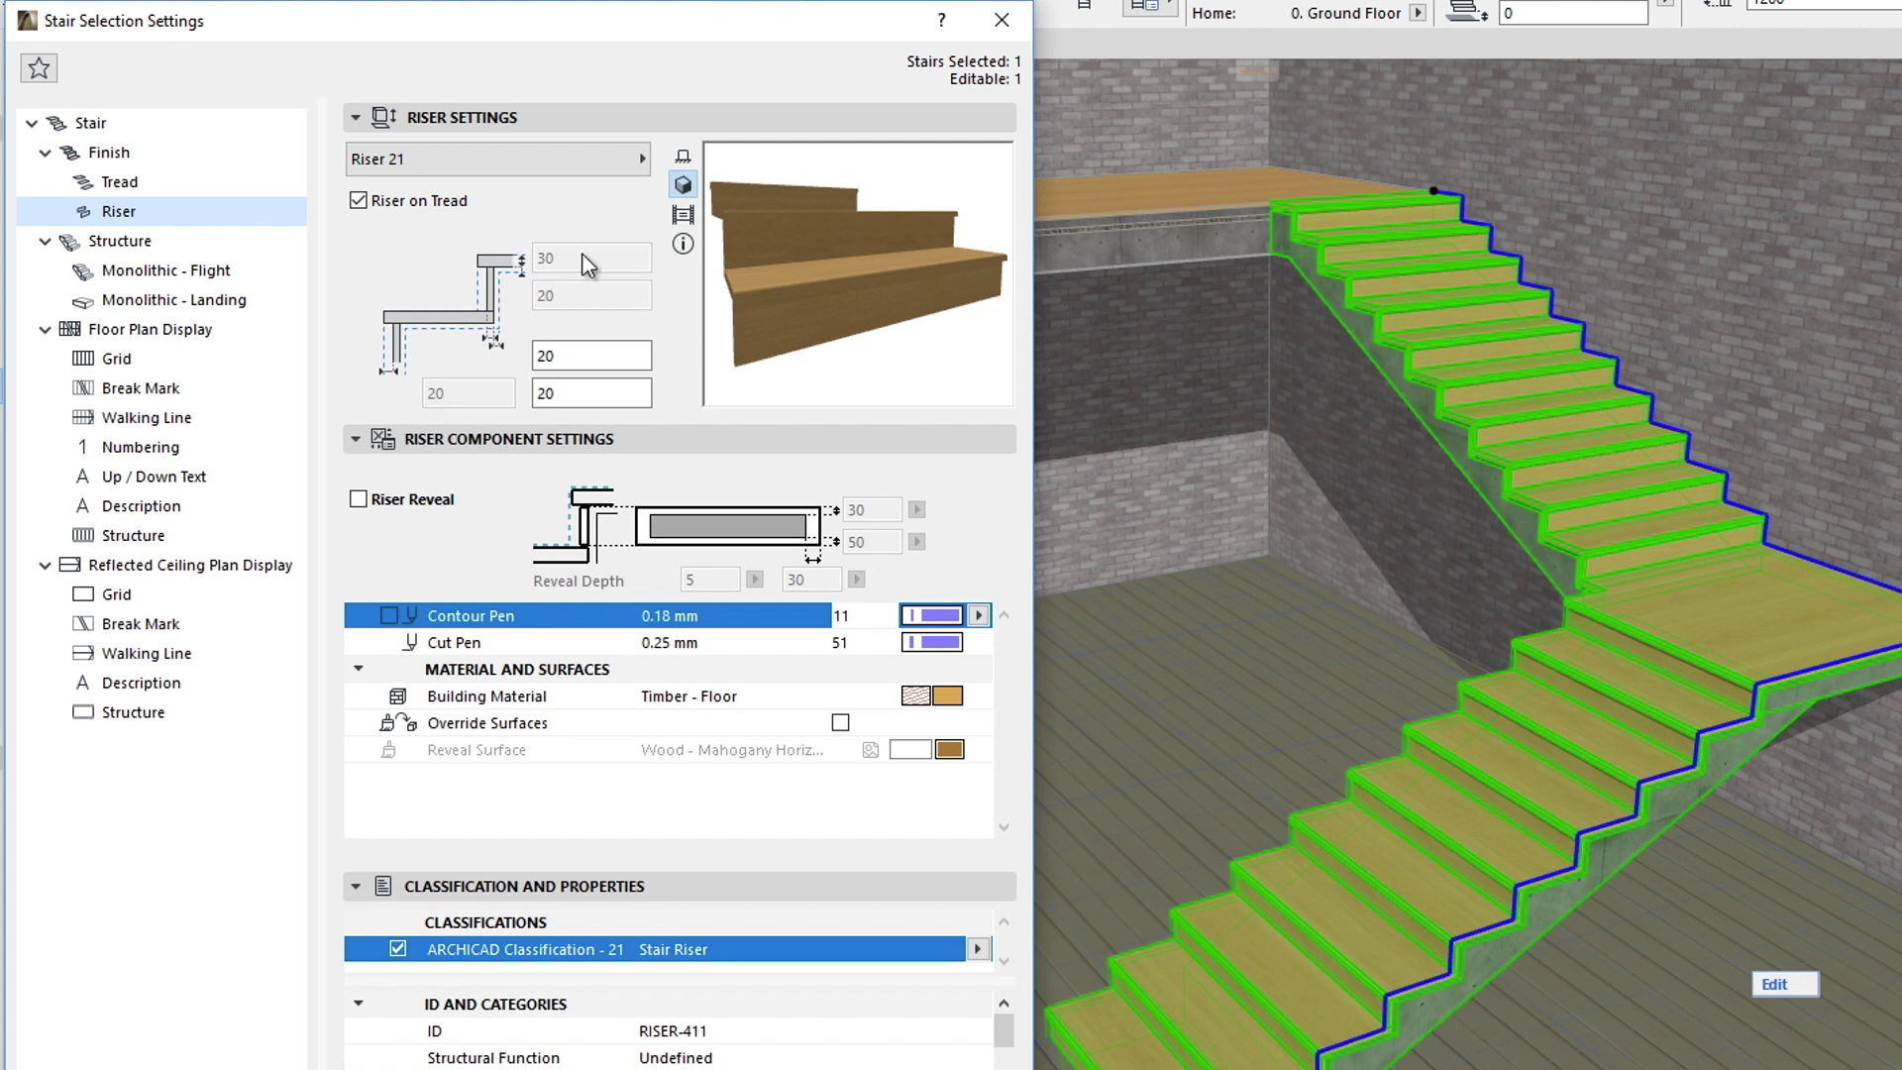
pyautogui.click(1001, 20)
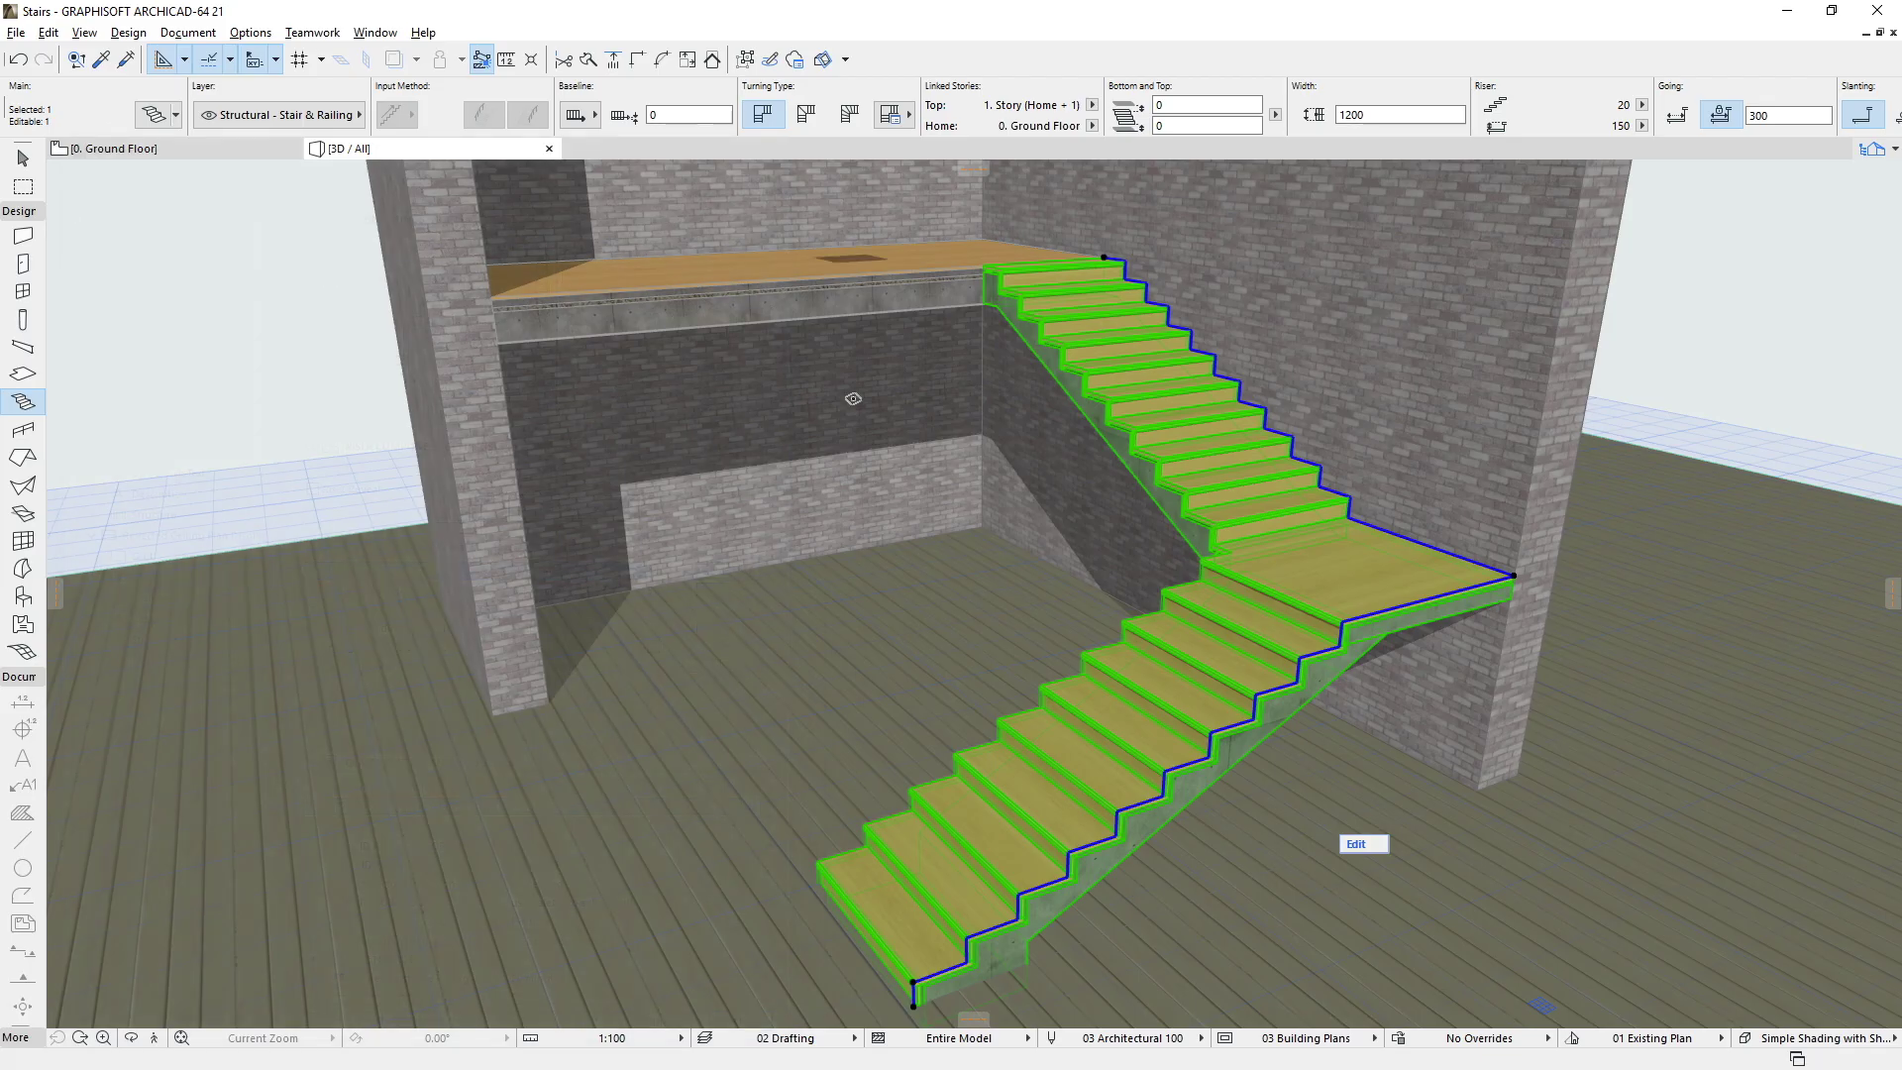
pyautogui.click(80, 1038)
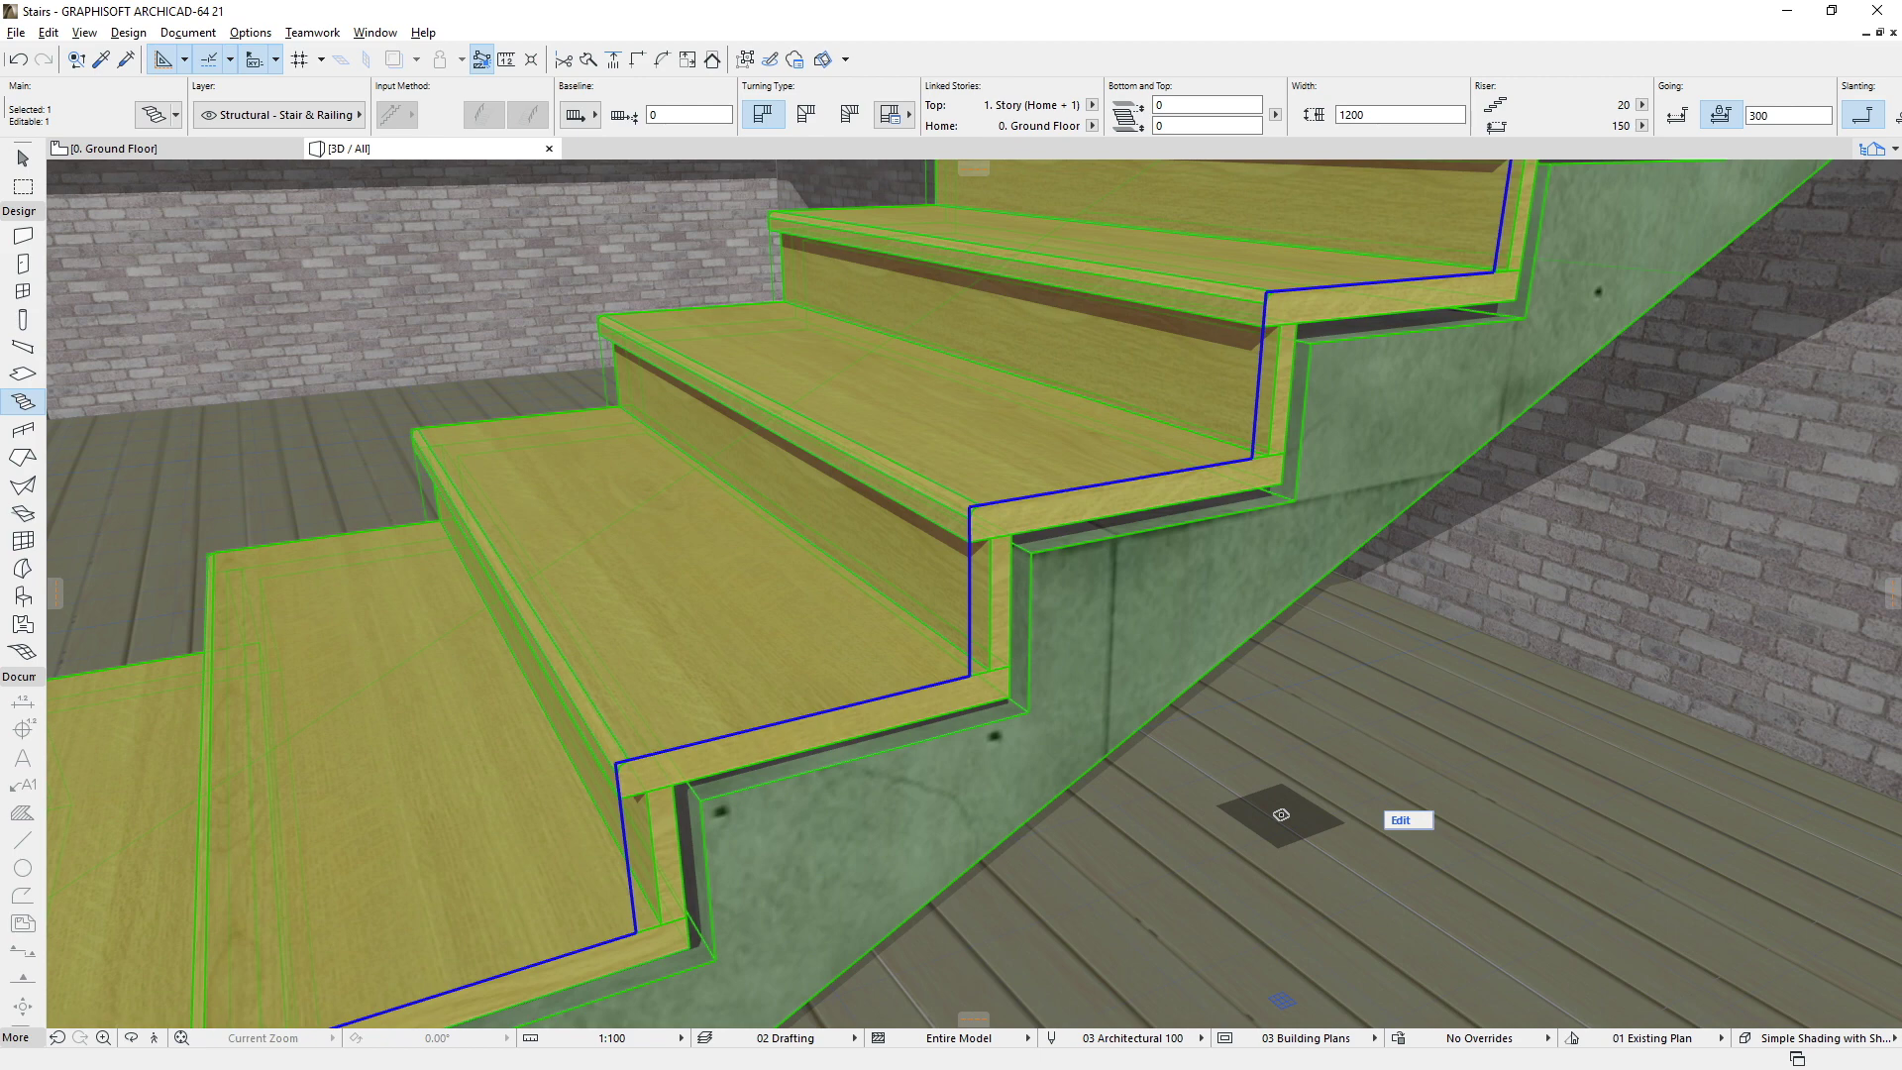
# Try the 03 Building Plans - Stair Schematic model view combination on the stair, and return to 03 Building Plans.
pyautogui.click(1288, 1039)
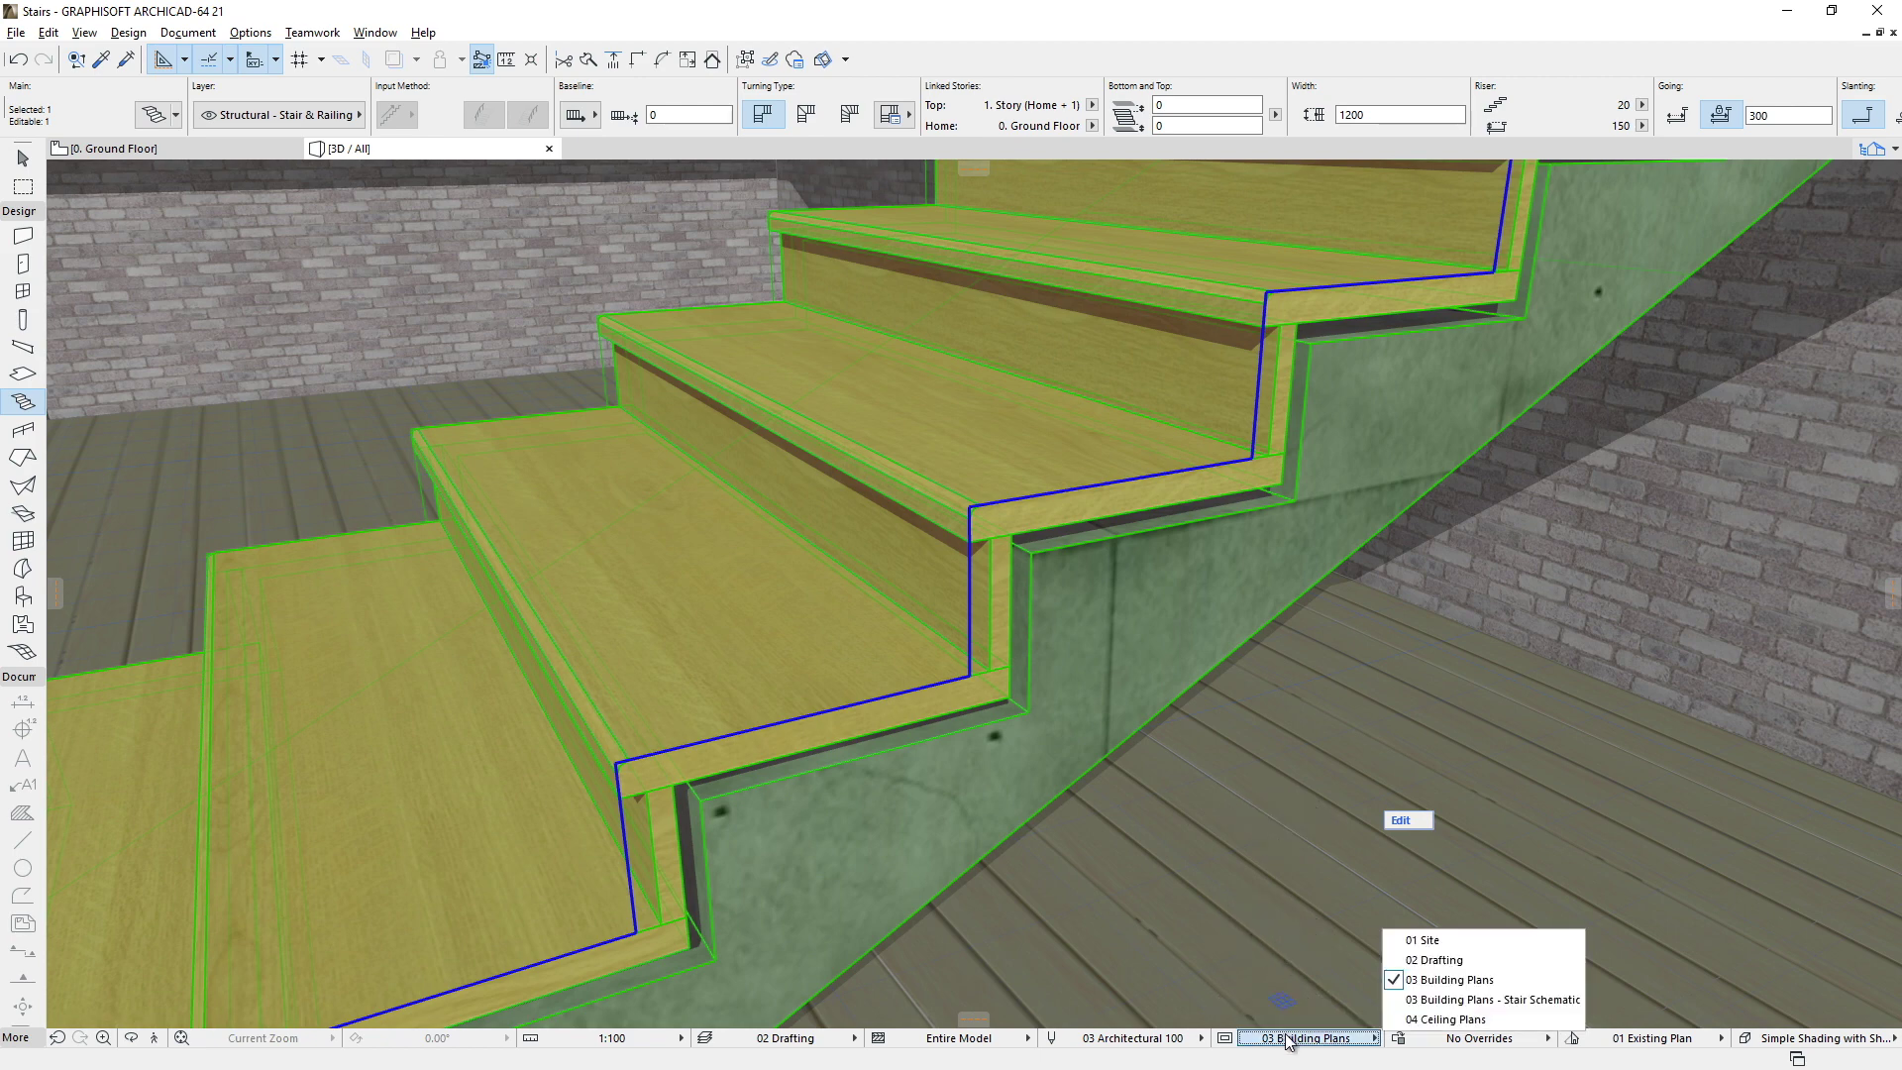
pyautogui.click(1404, 1000)
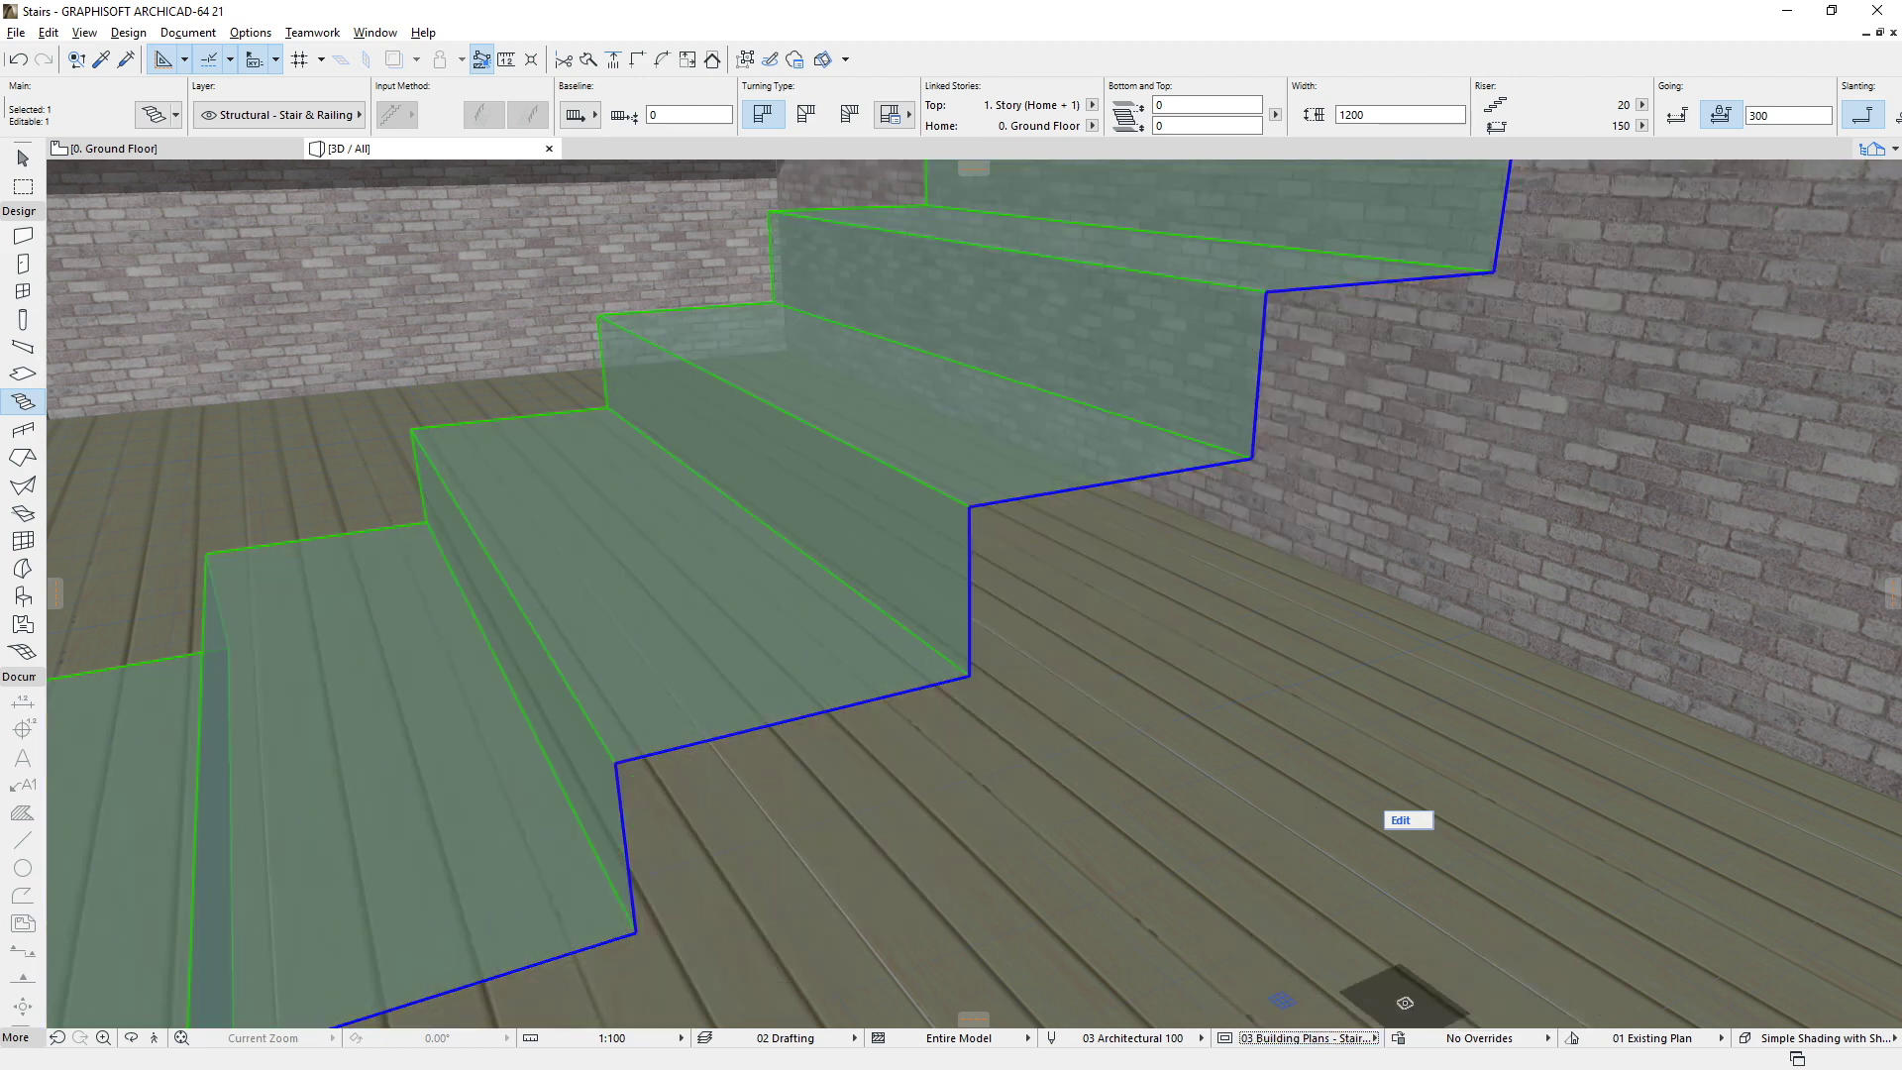
pyautogui.click(1320, 1040)
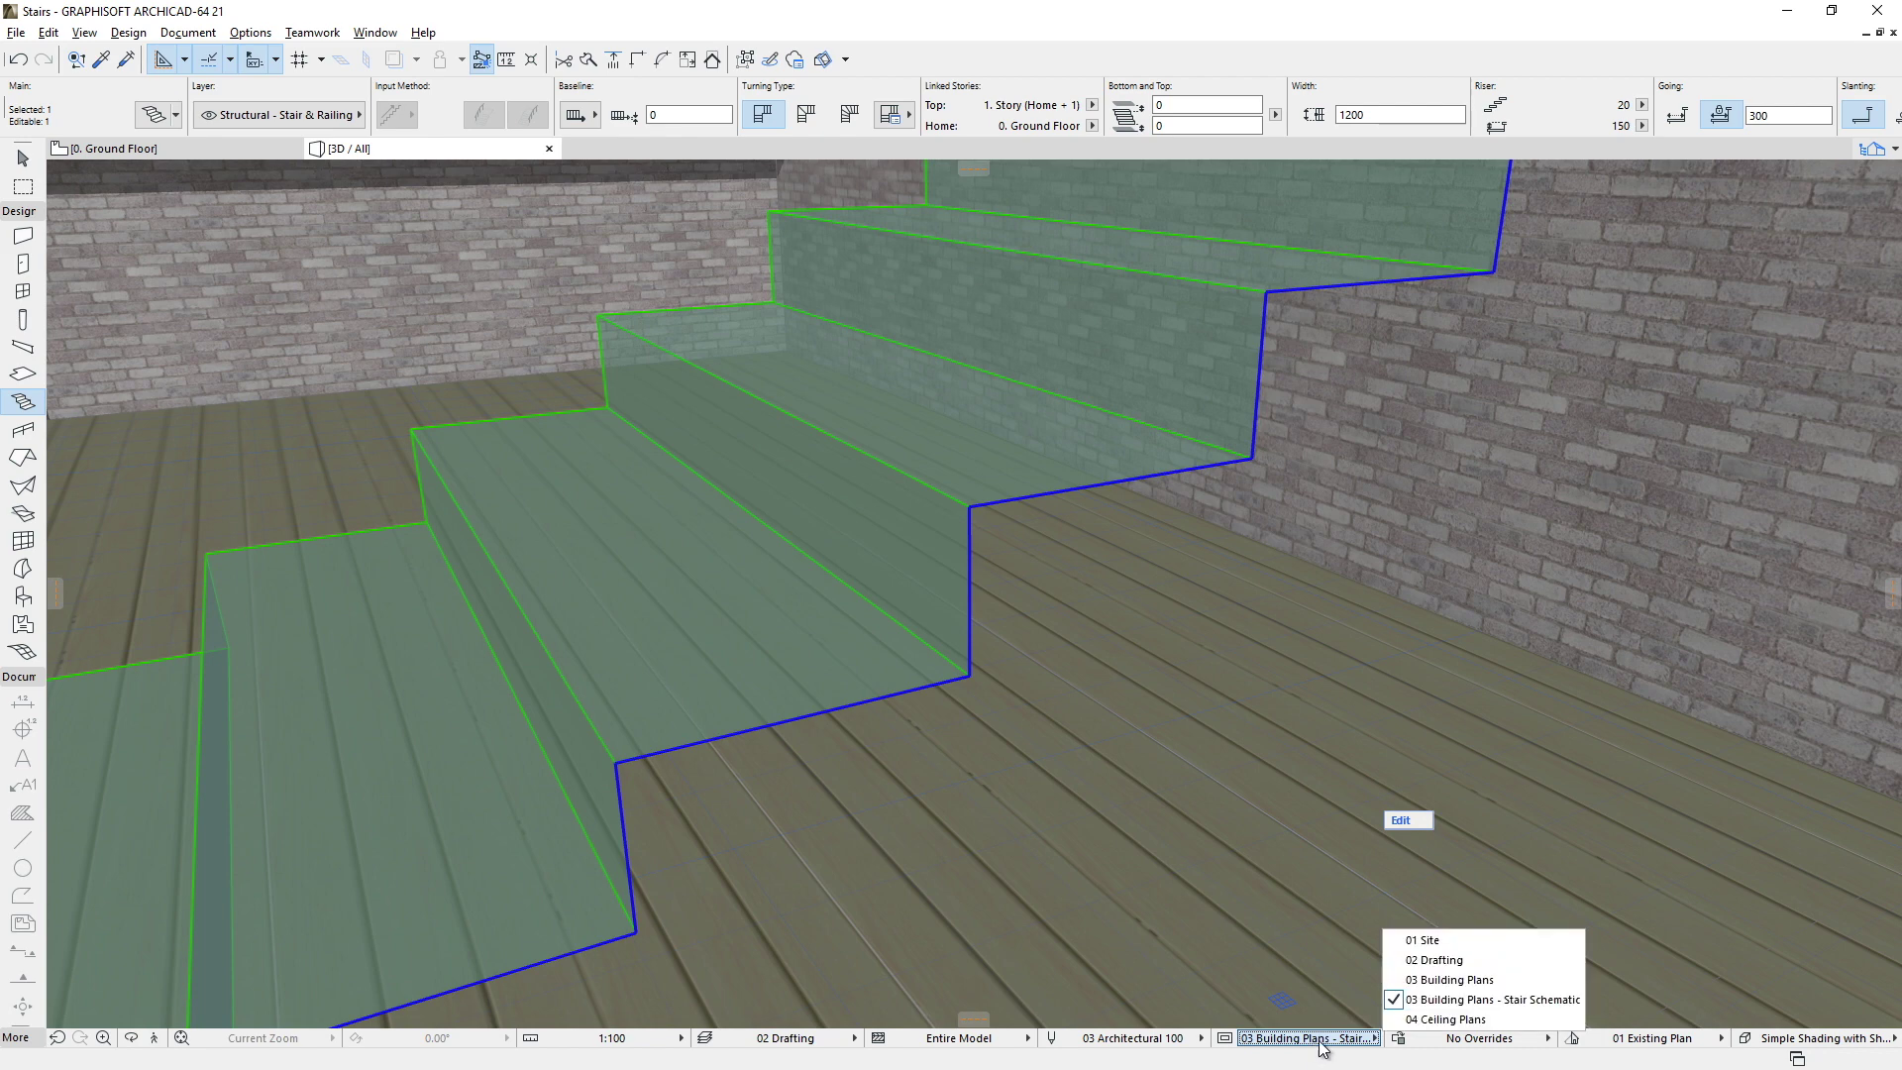
pyautogui.click(1444, 980)
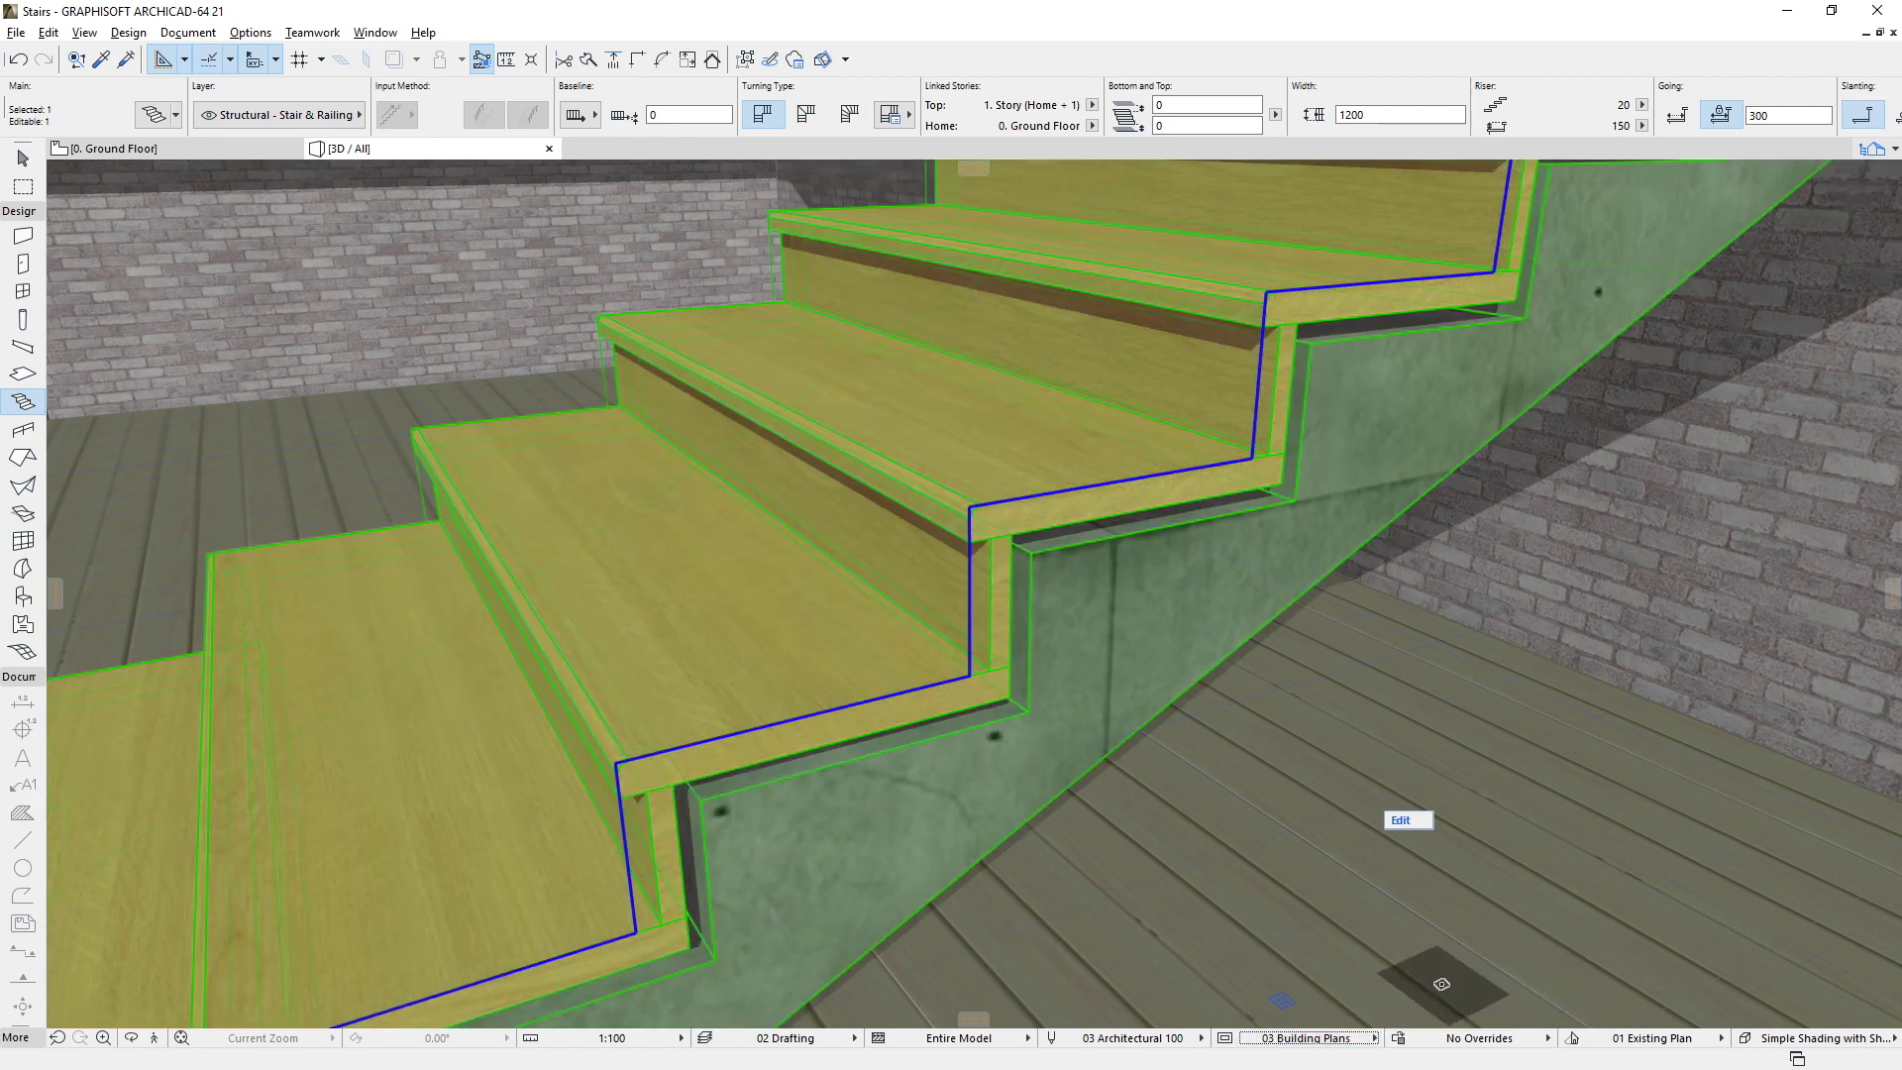
# Examine the relevant story's floor plan layout and the reflected ceiling plan display in the stair default settings for the ground floor.
pyautogui.click(58, 1038)
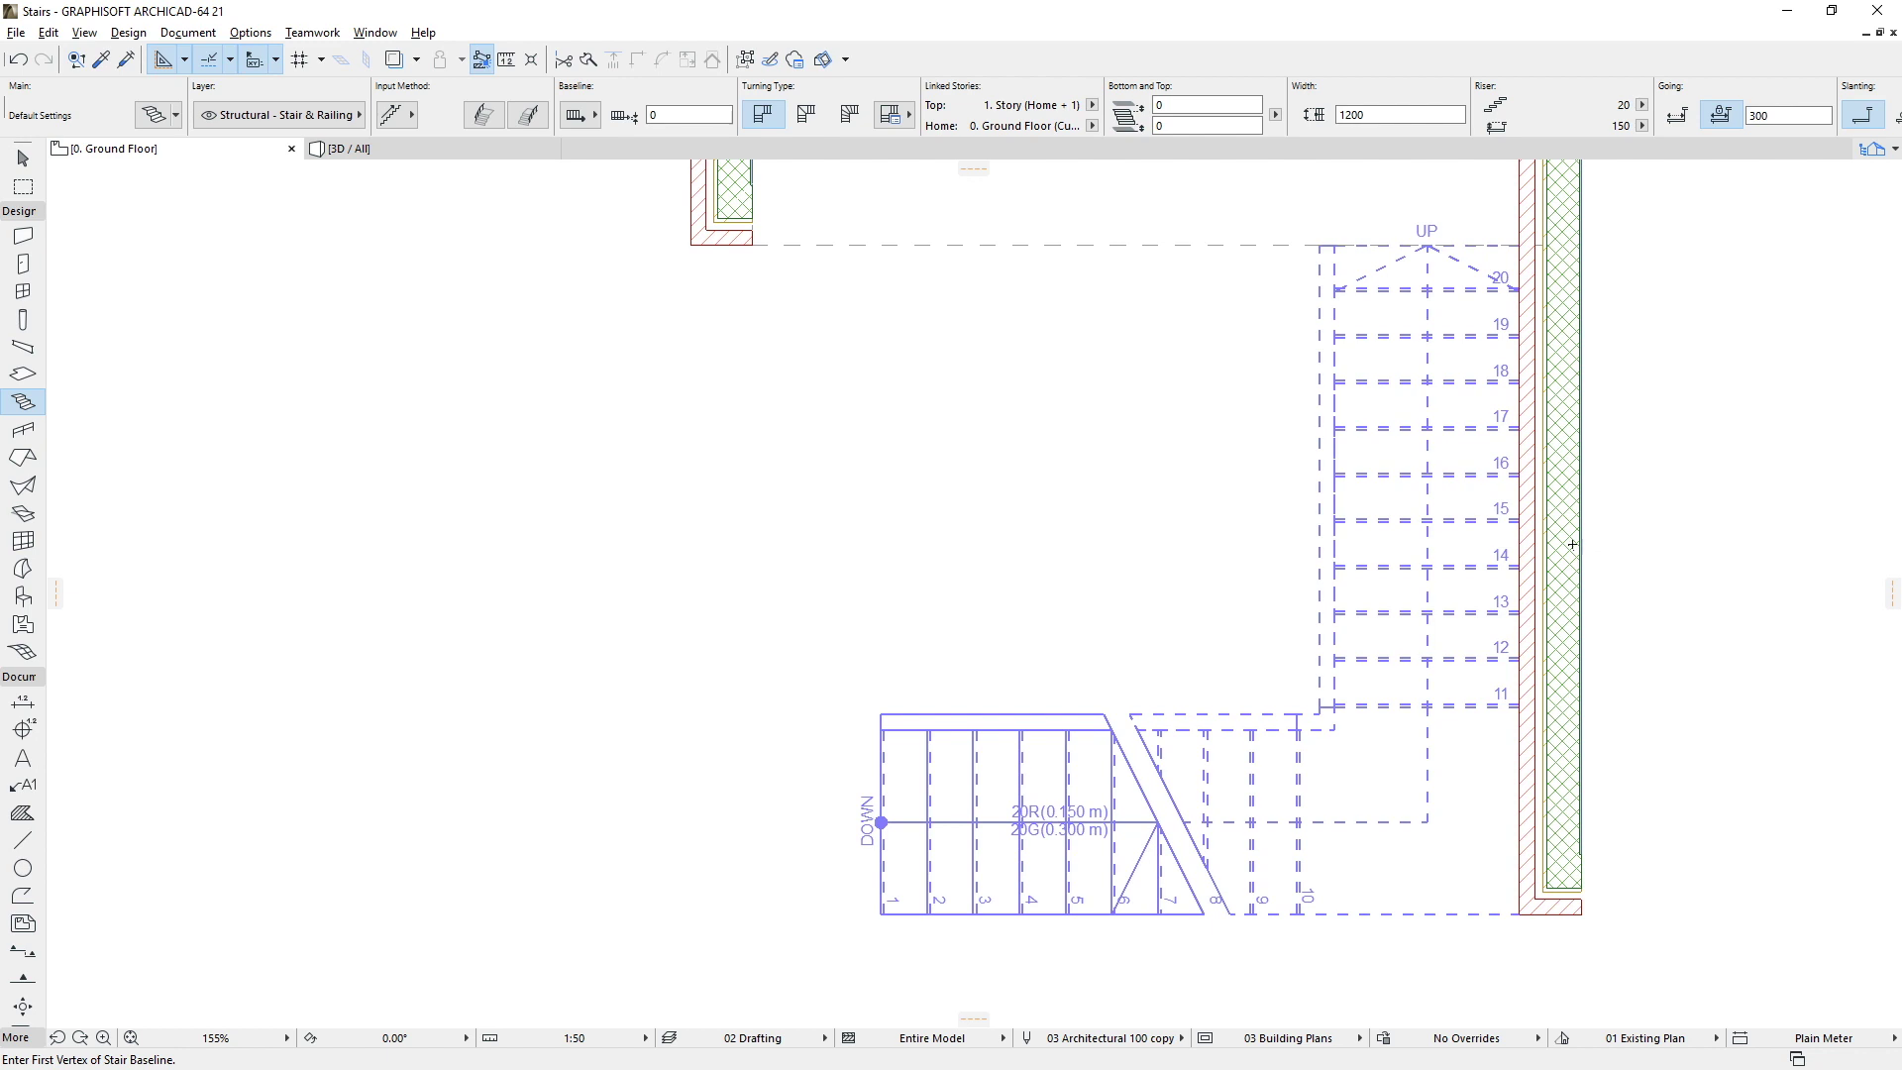
pyautogui.click(158, 114)
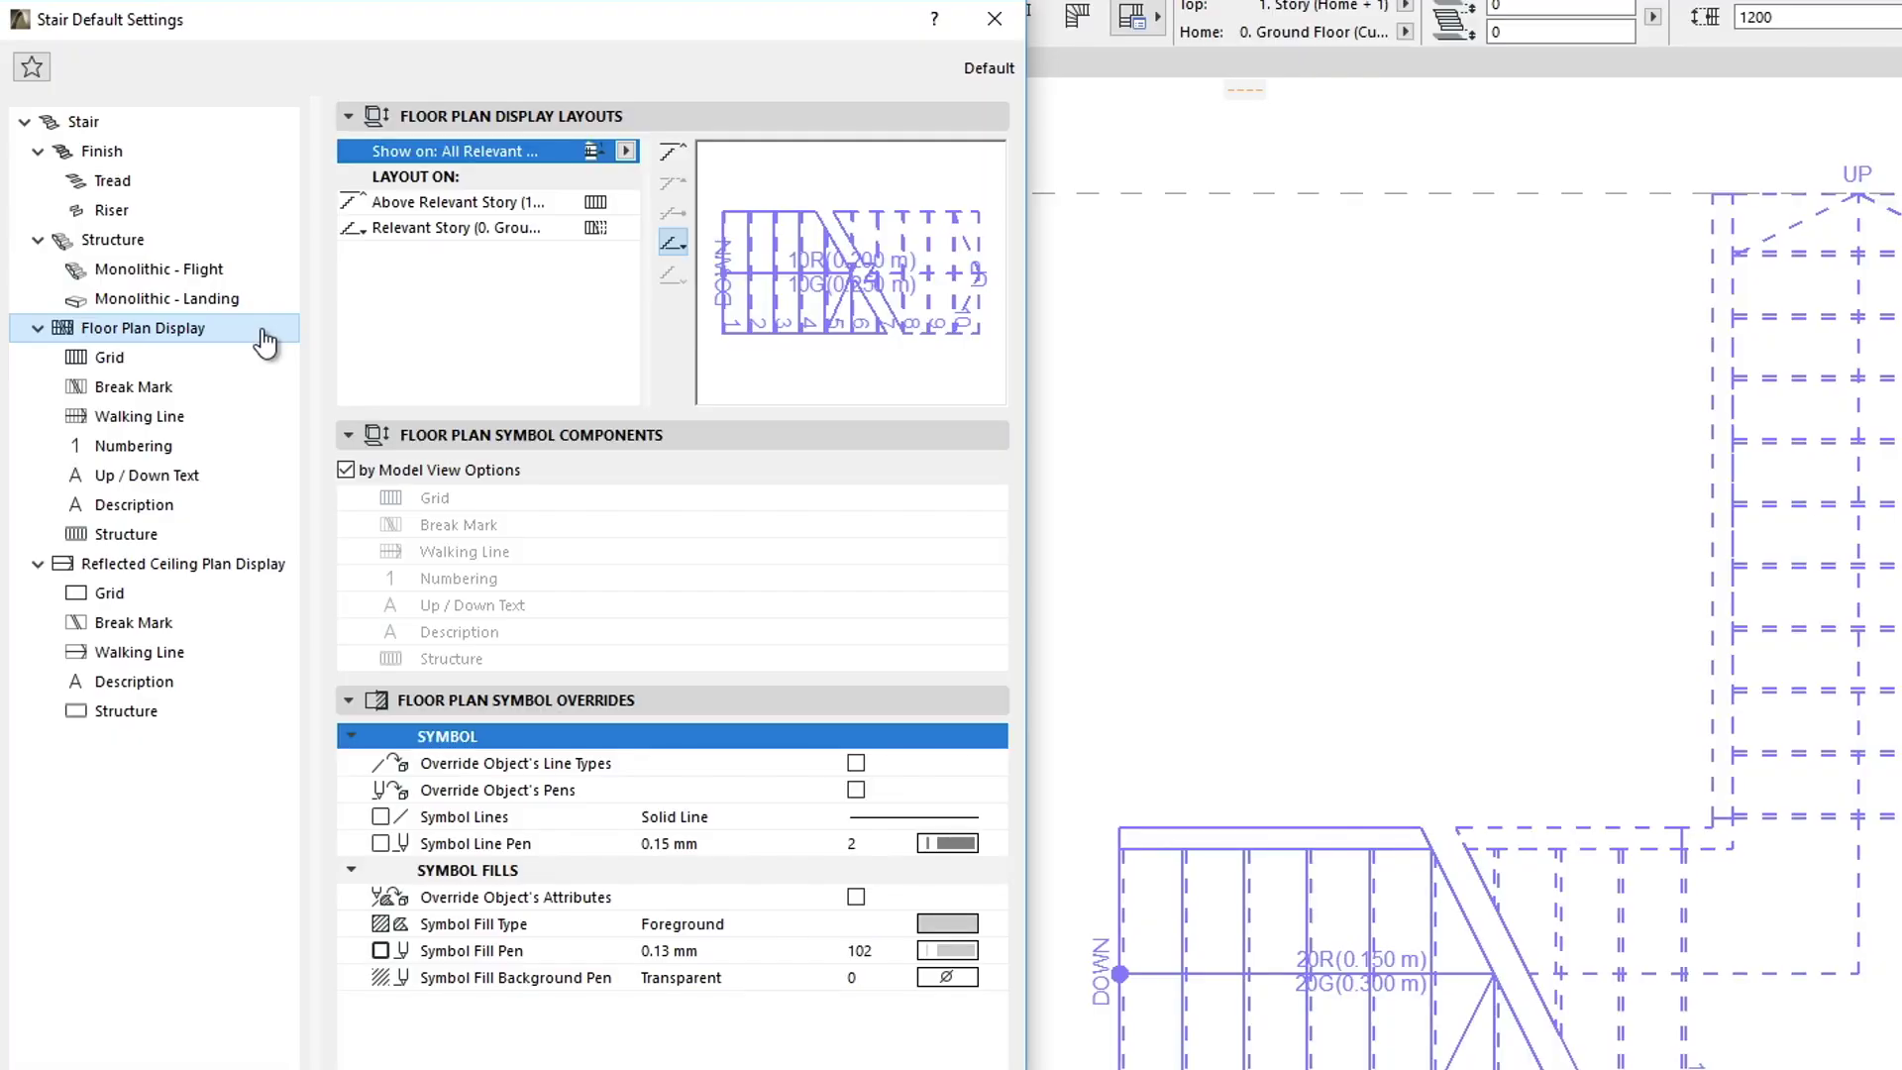
pyautogui.click(397, 230)
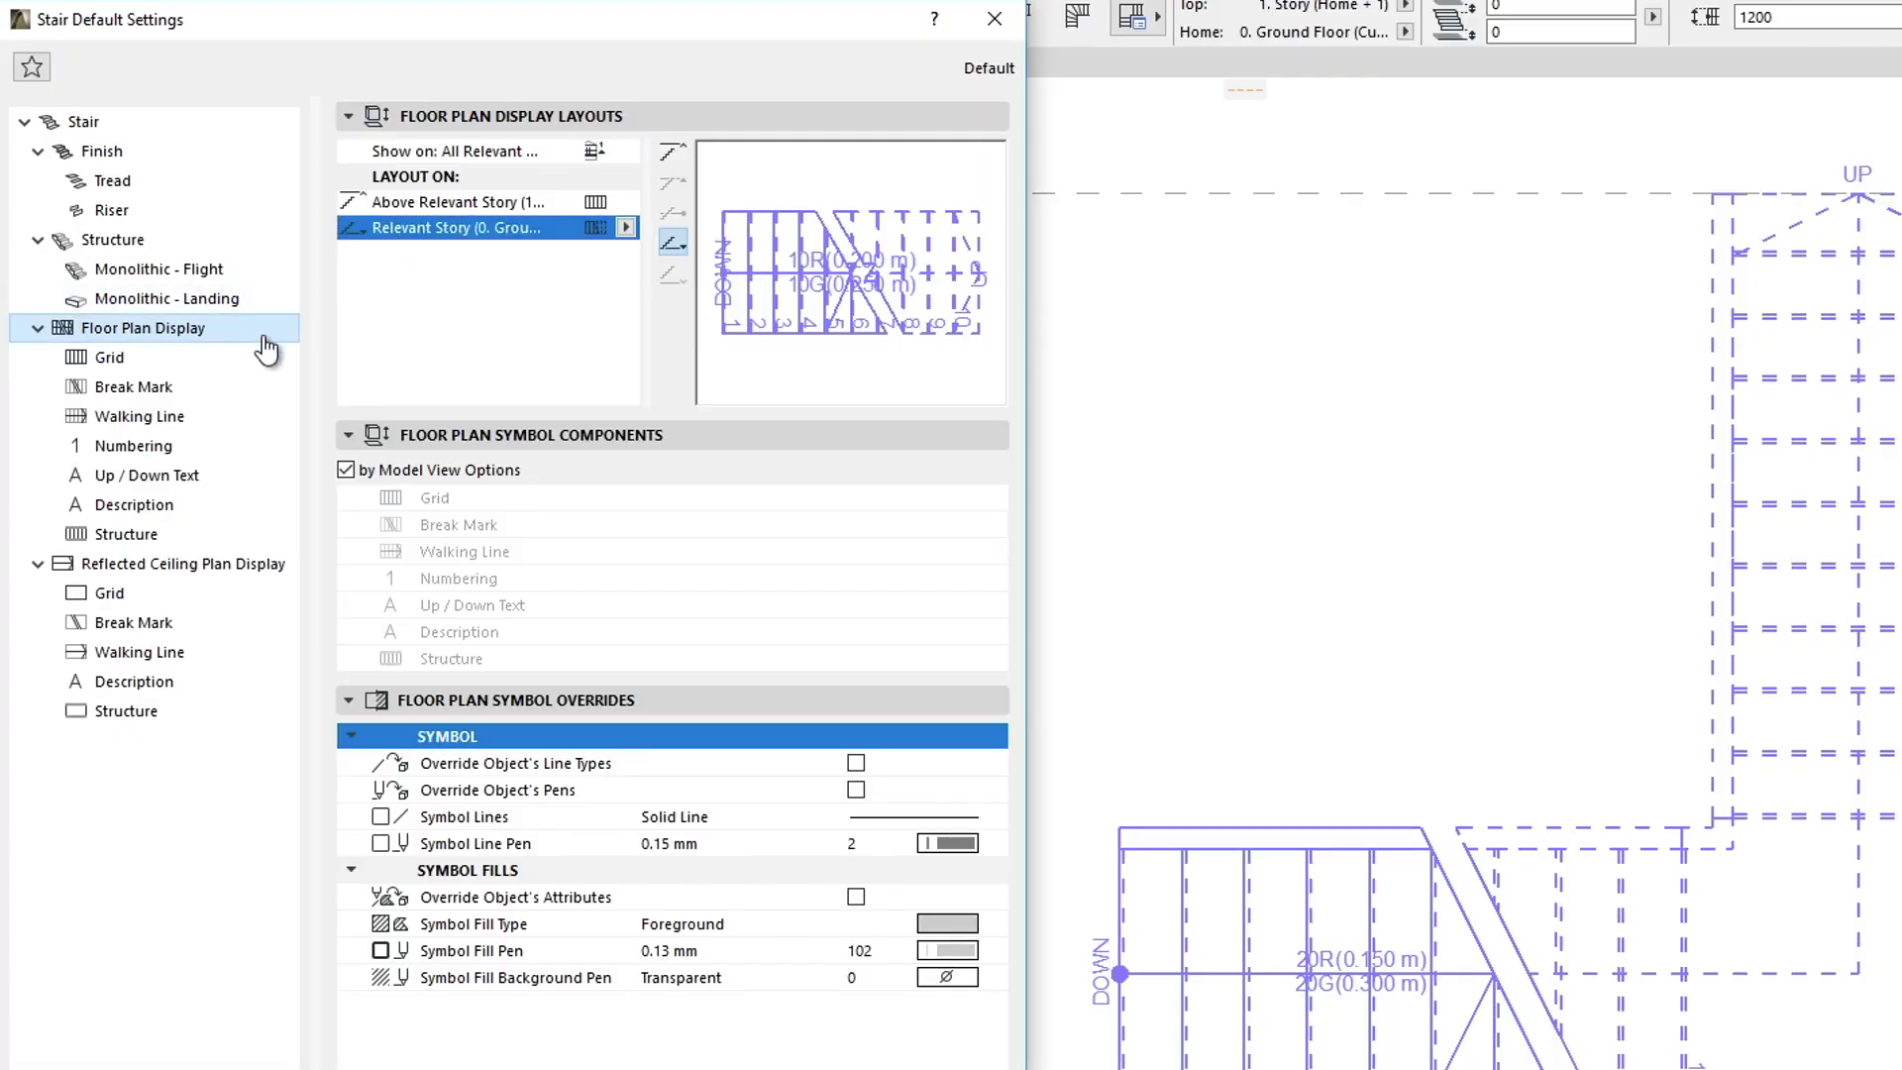
pyautogui.click(281, 571)
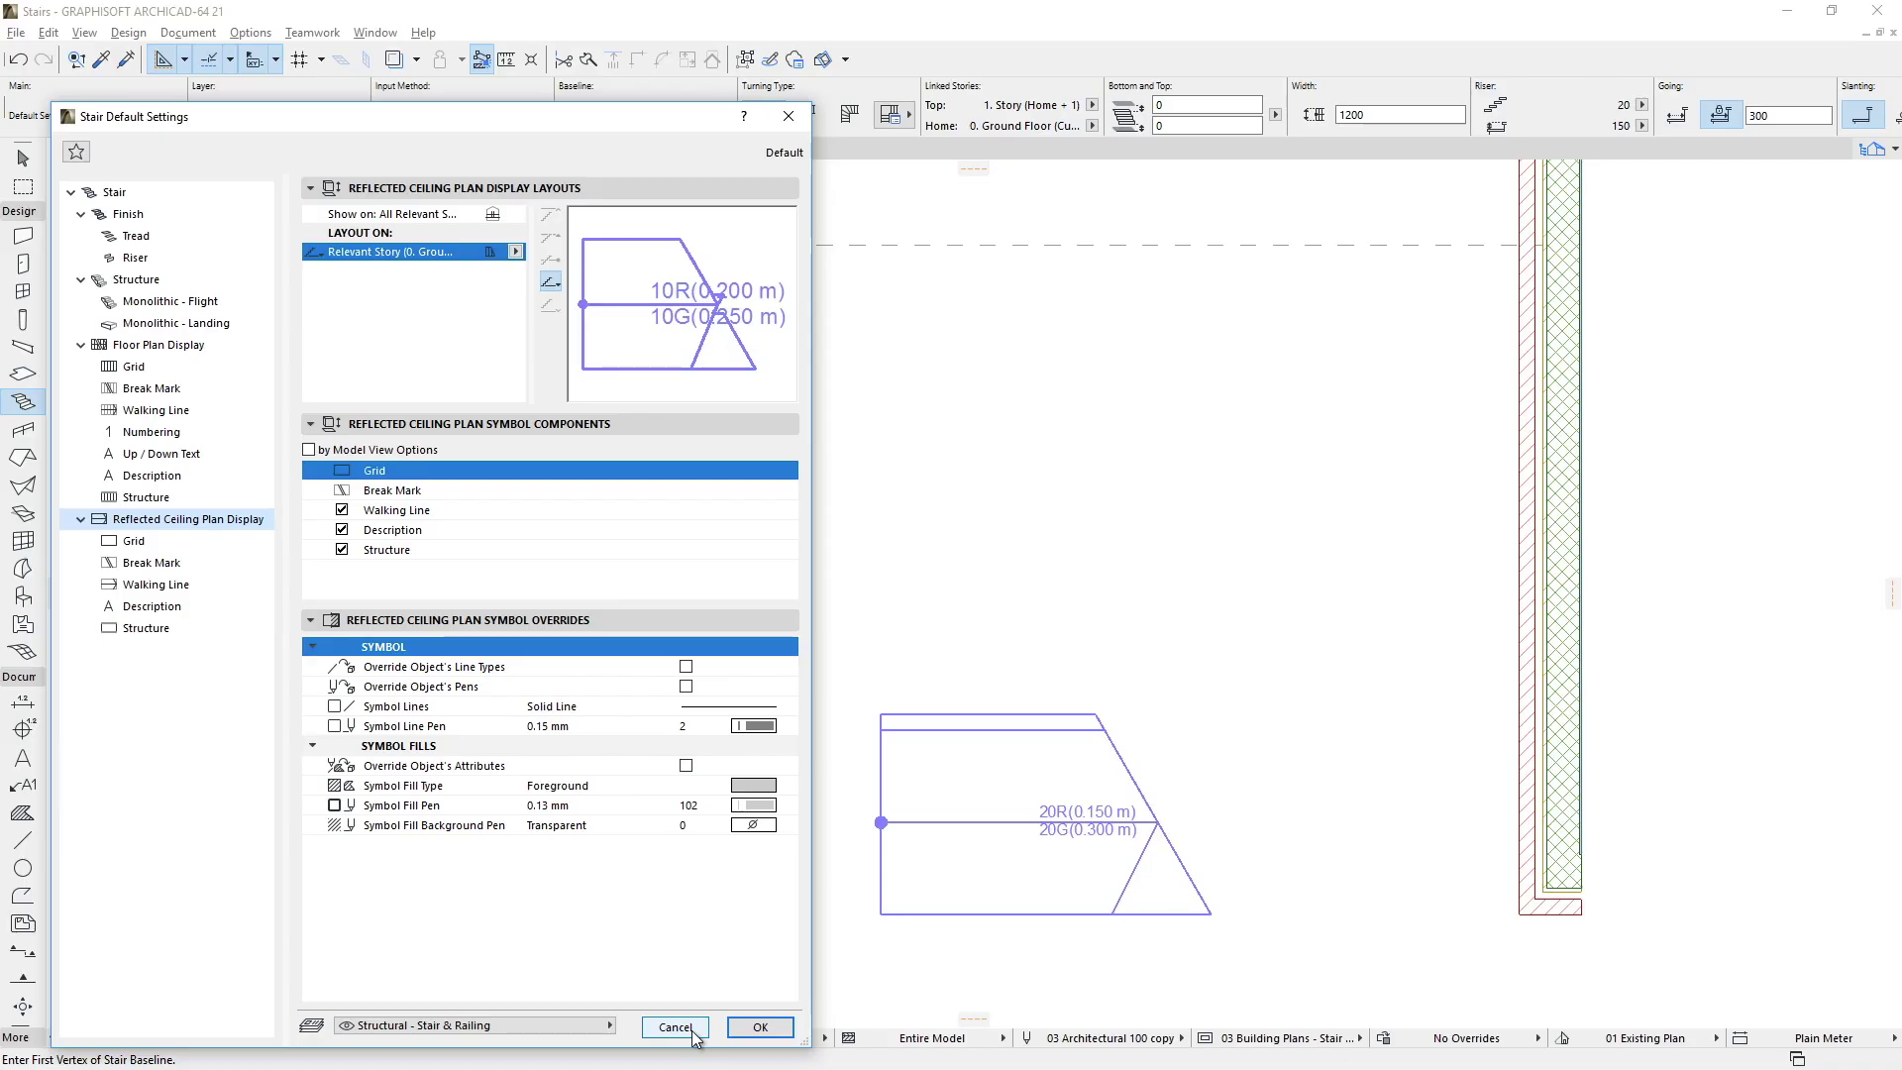
pyautogui.click(760, 1027)
# Switch the ground floor plan to the 03 Building Plans model view combination.
pyautogui.click(1273, 1038)
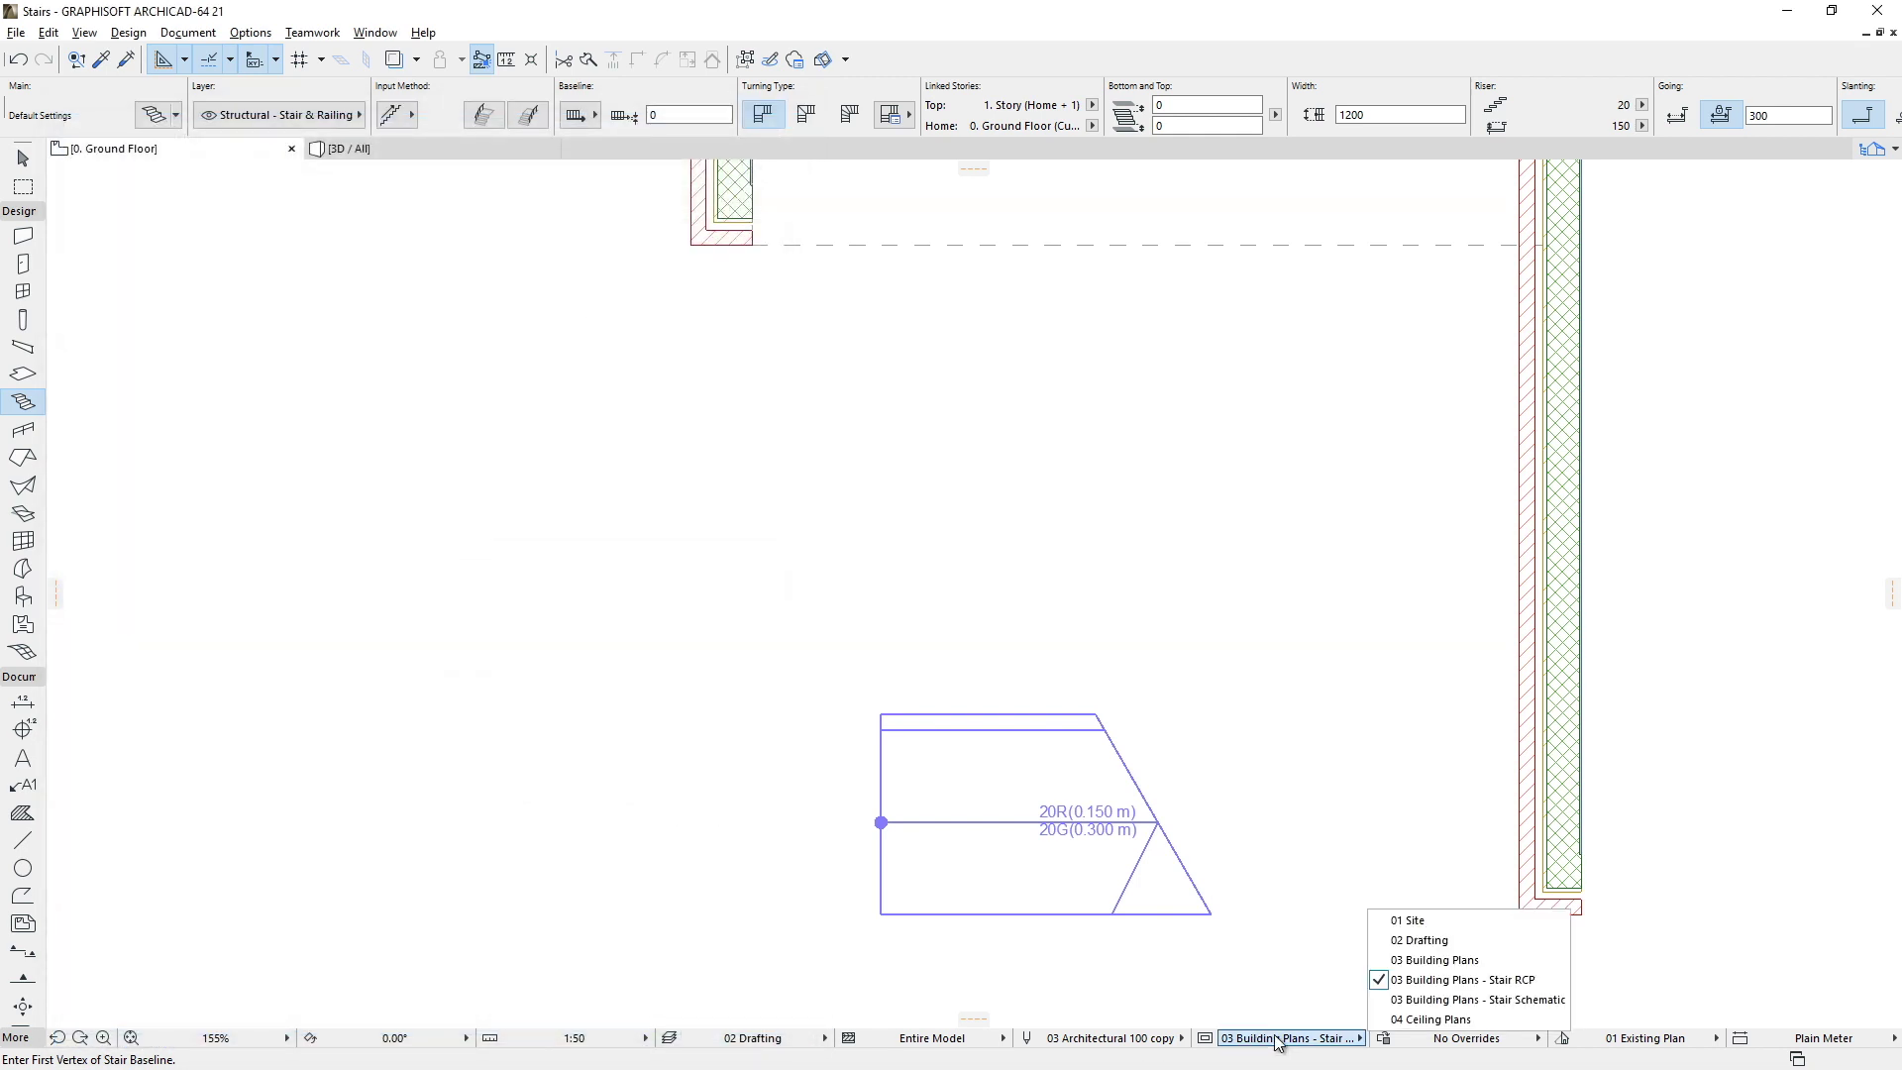
pyautogui.click(1468, 972)
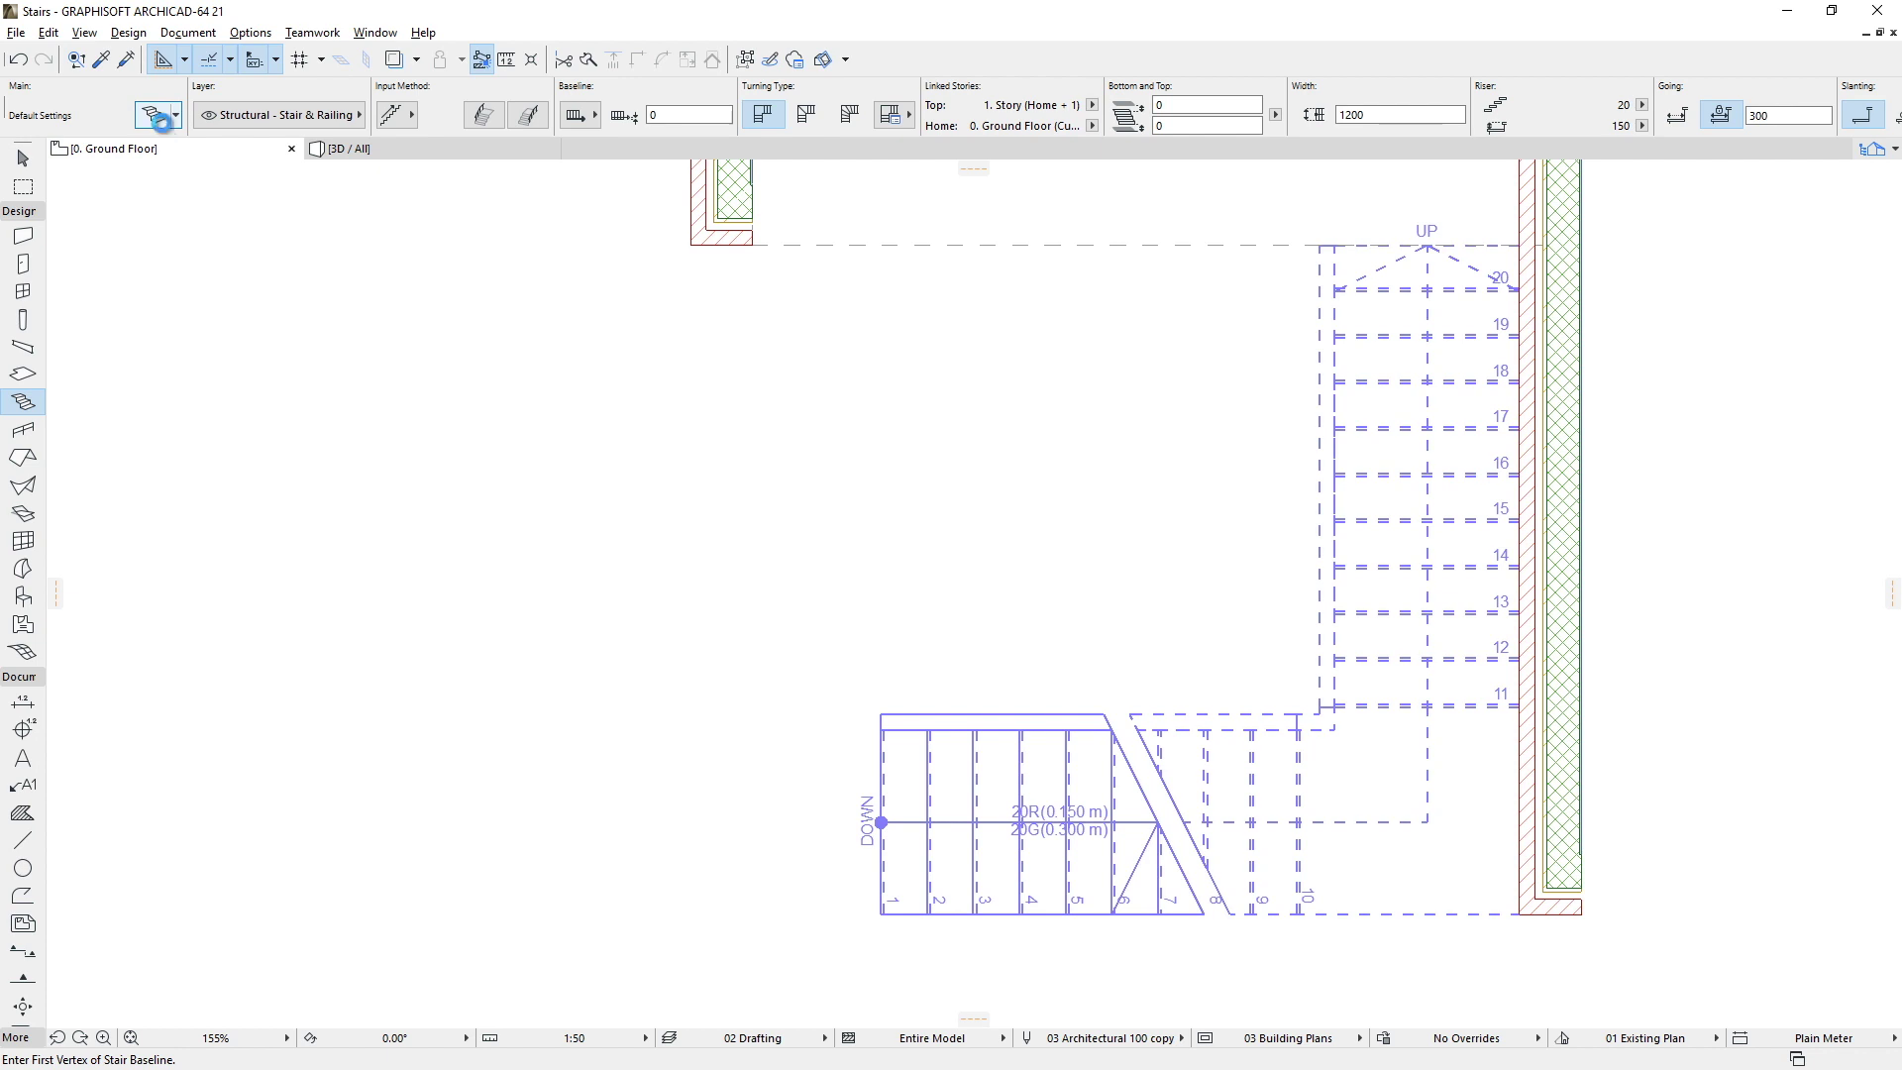
# Examine the floor plan display layout for the relevant story in the stair default settings.
pyautogui.click(155, 115)
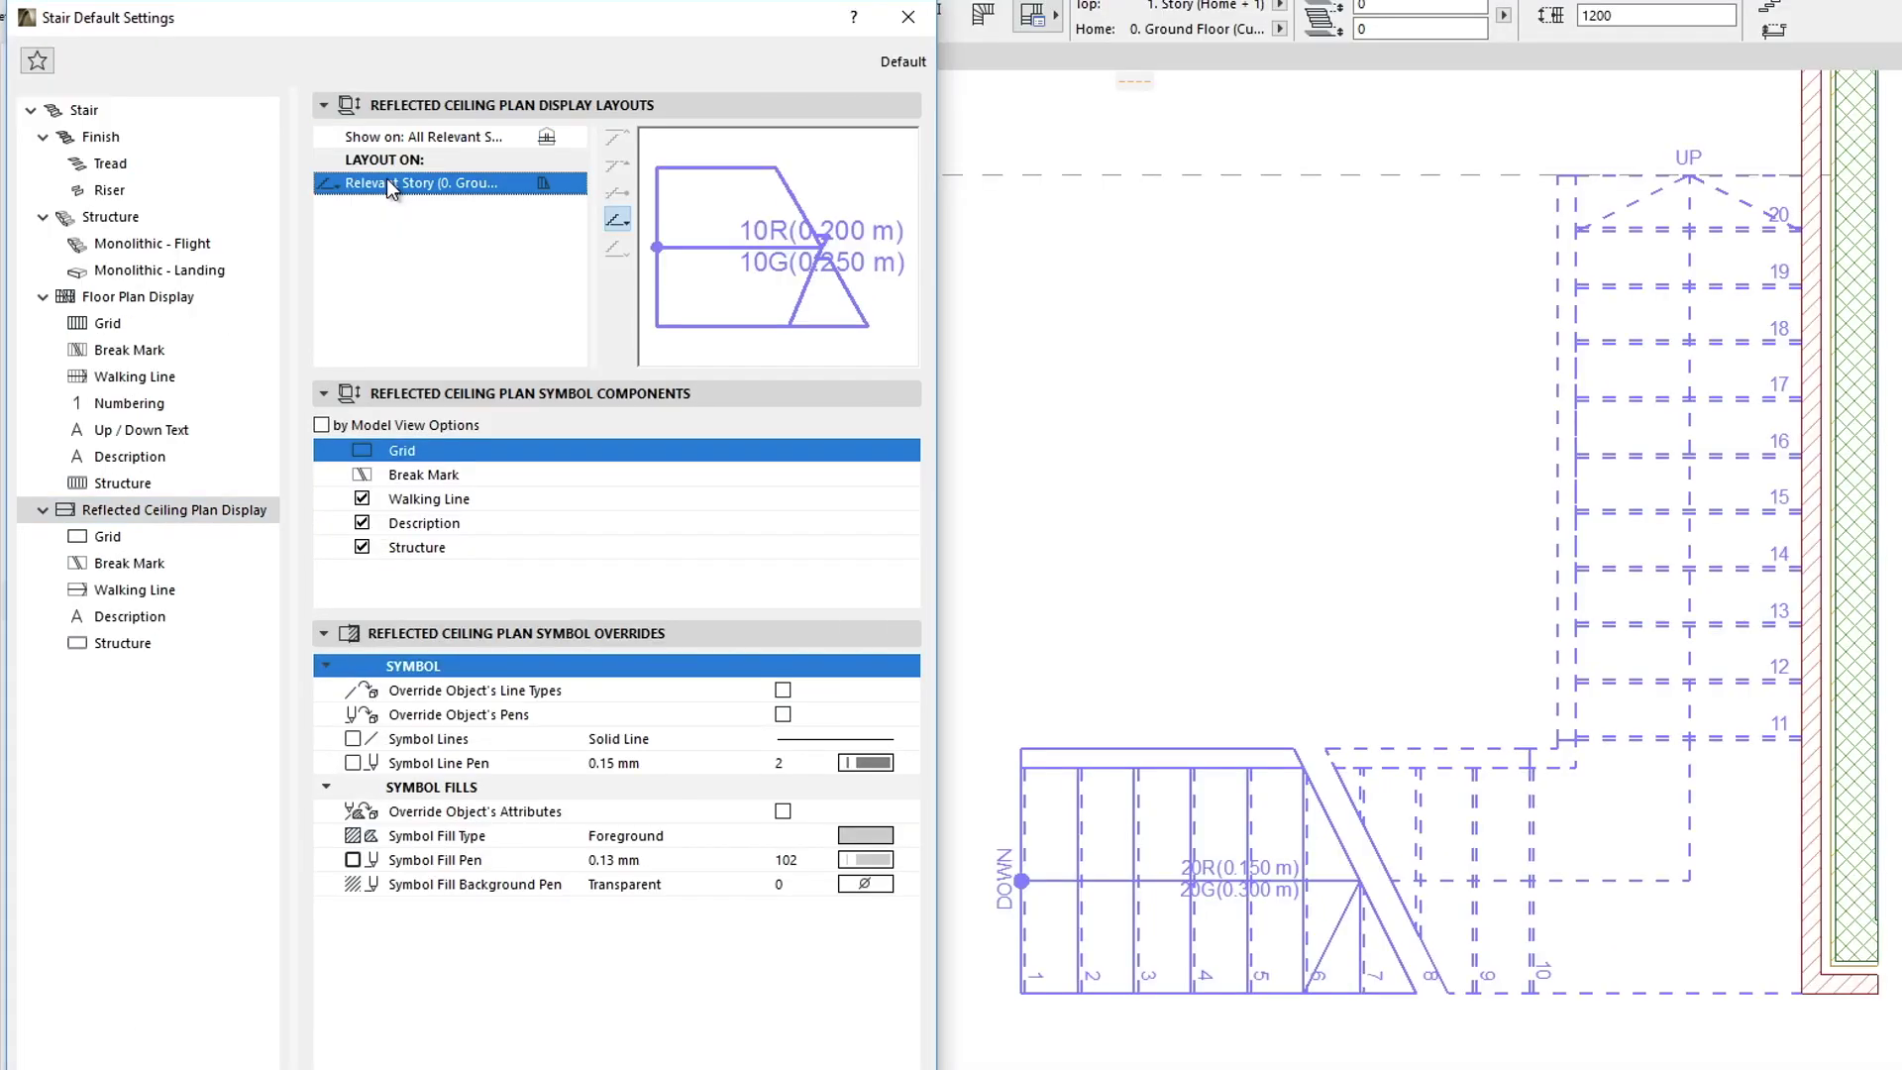
pyautogui.click(234, 297)
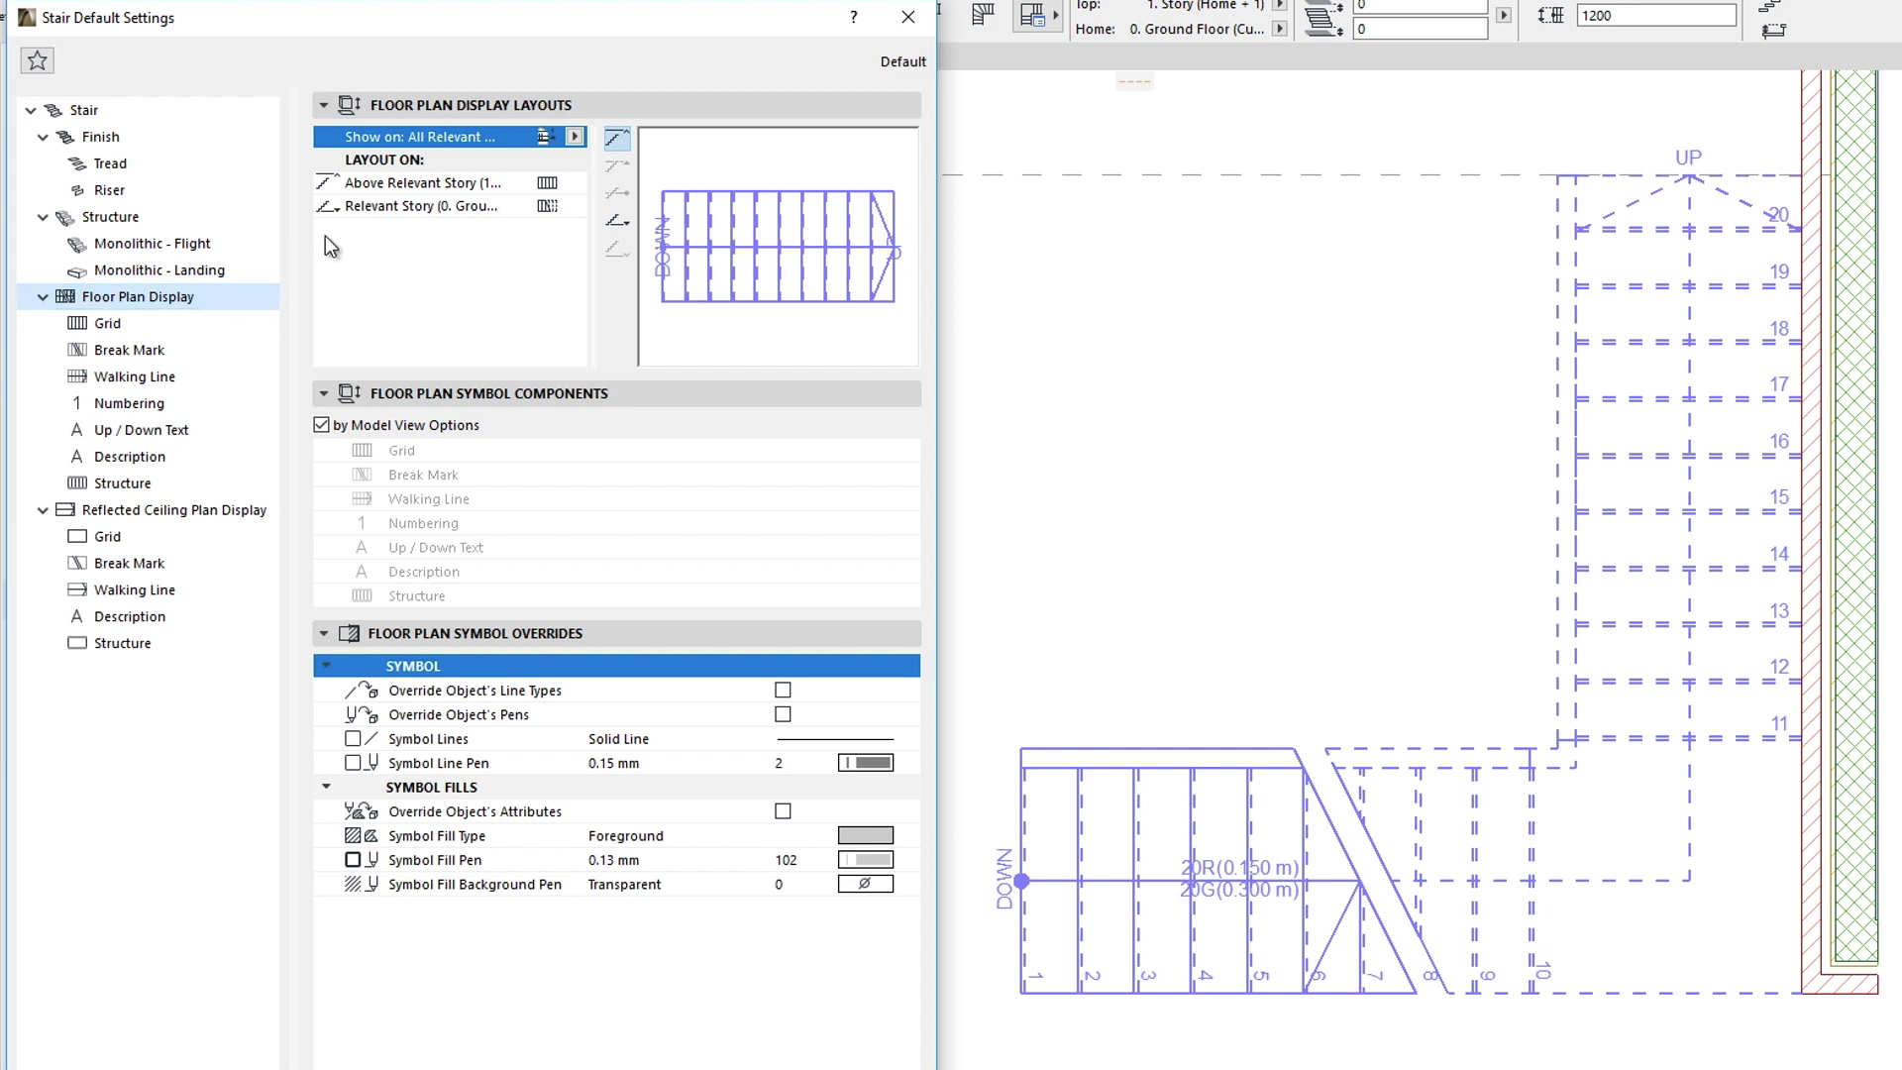
pyautogui.click(360, 208)
pyautogui.click(242, 302)
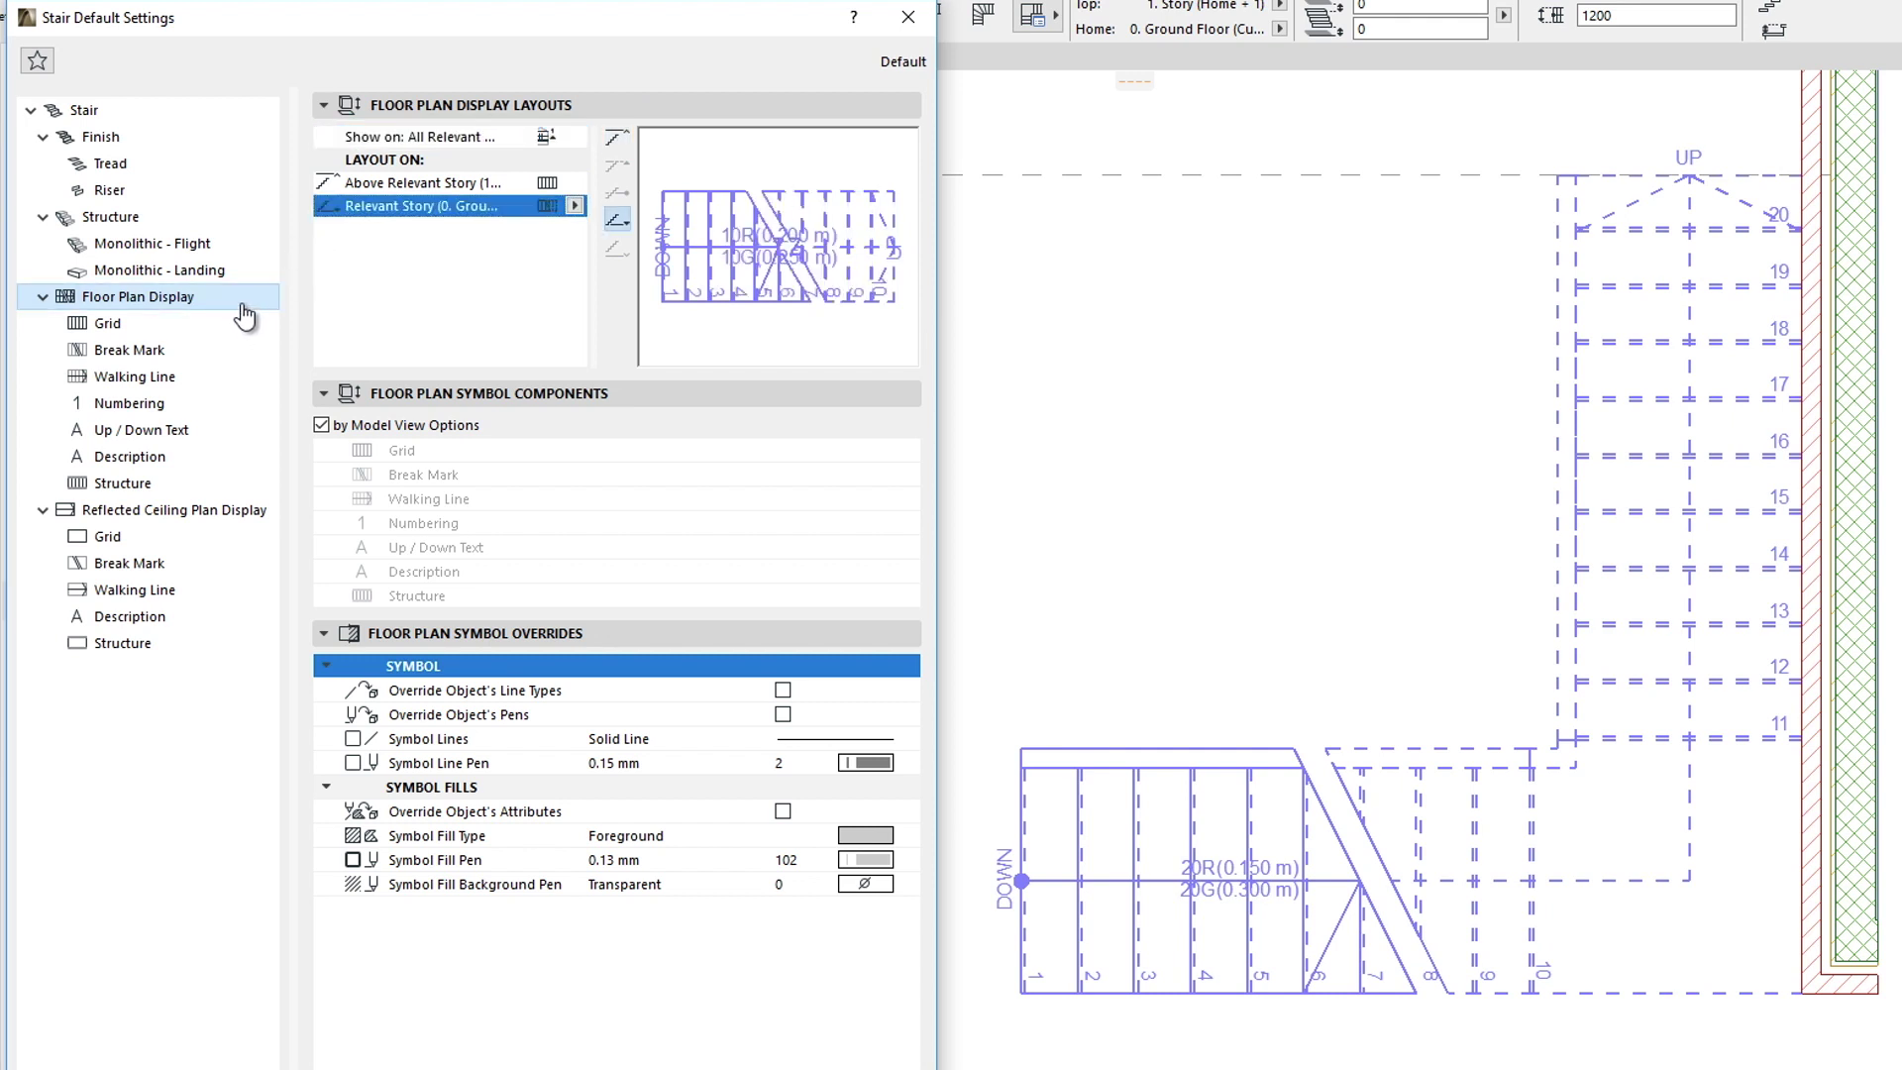
# Examine the stair's grid, break mark, walking line, numbering, up/down text, description and structure symbol settings, and return to the 3D view.
pyautogui.click(200, 326)
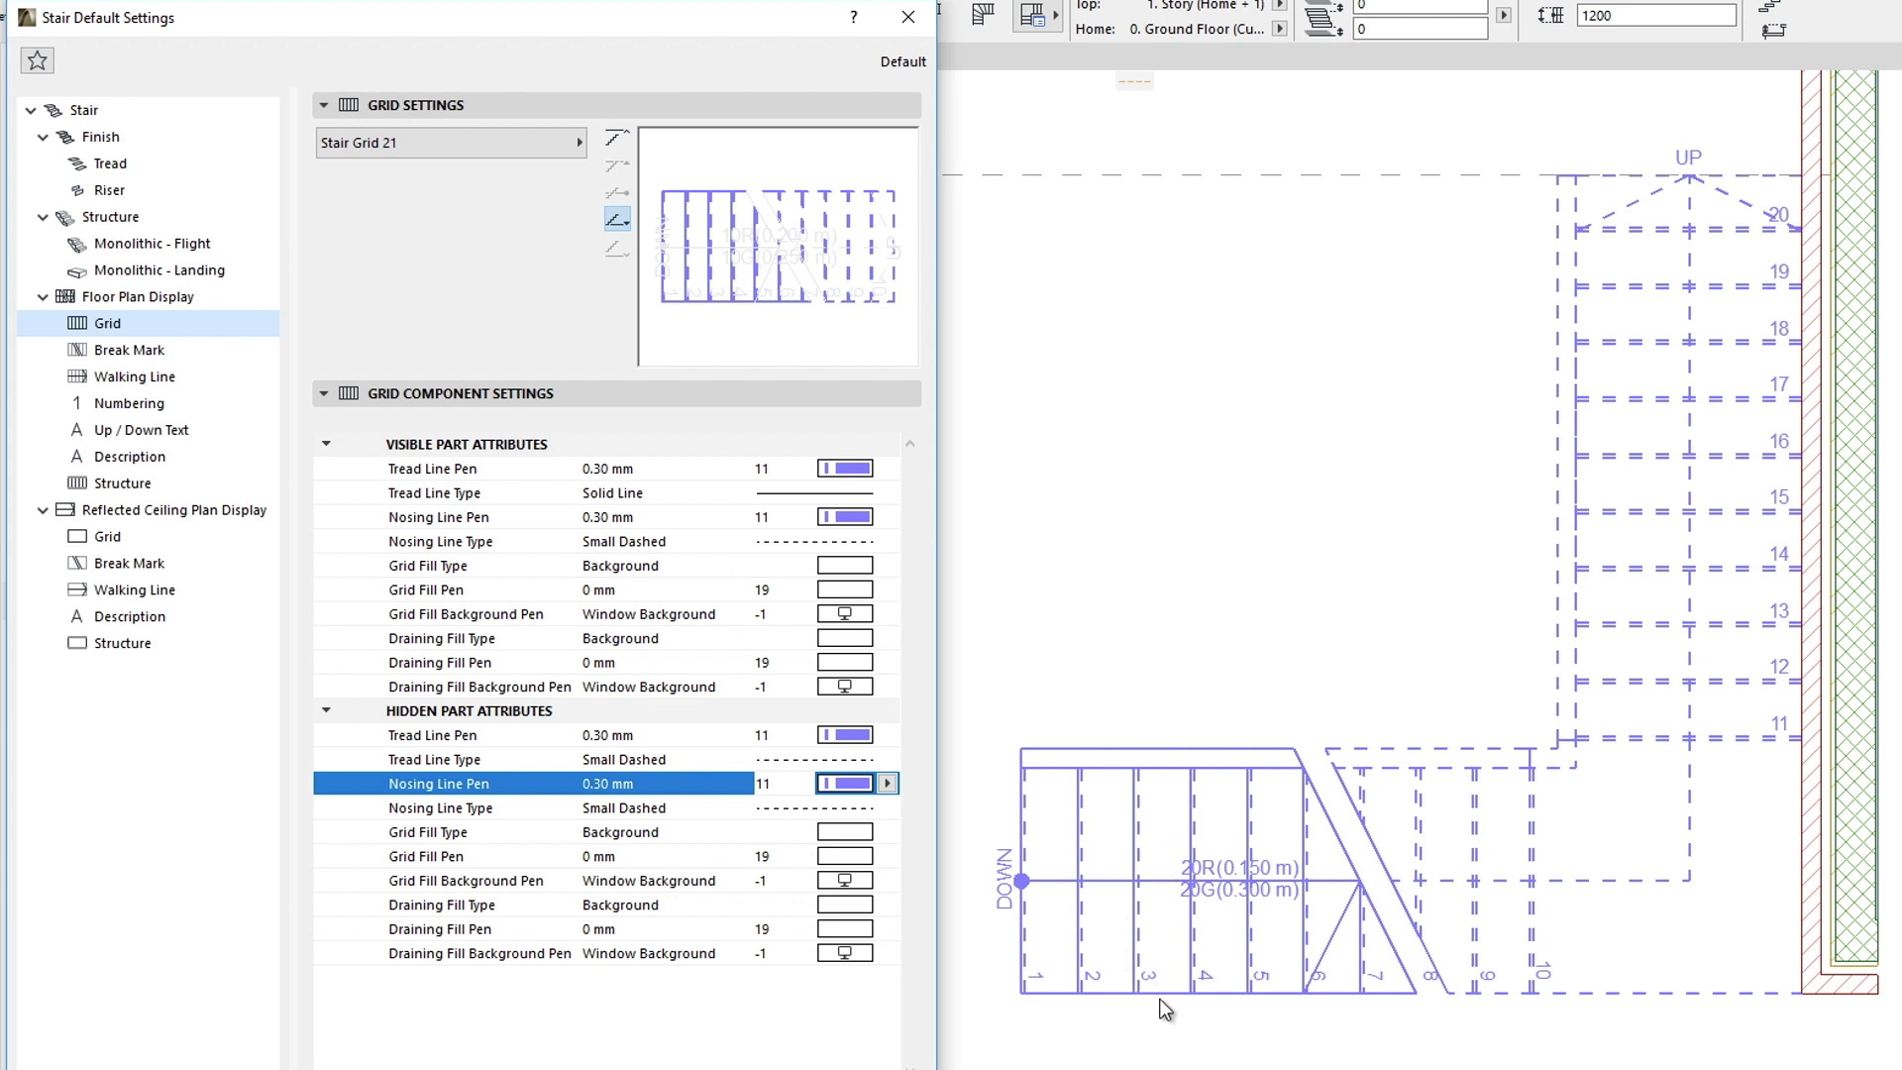
pyautogui.click(242, 354)
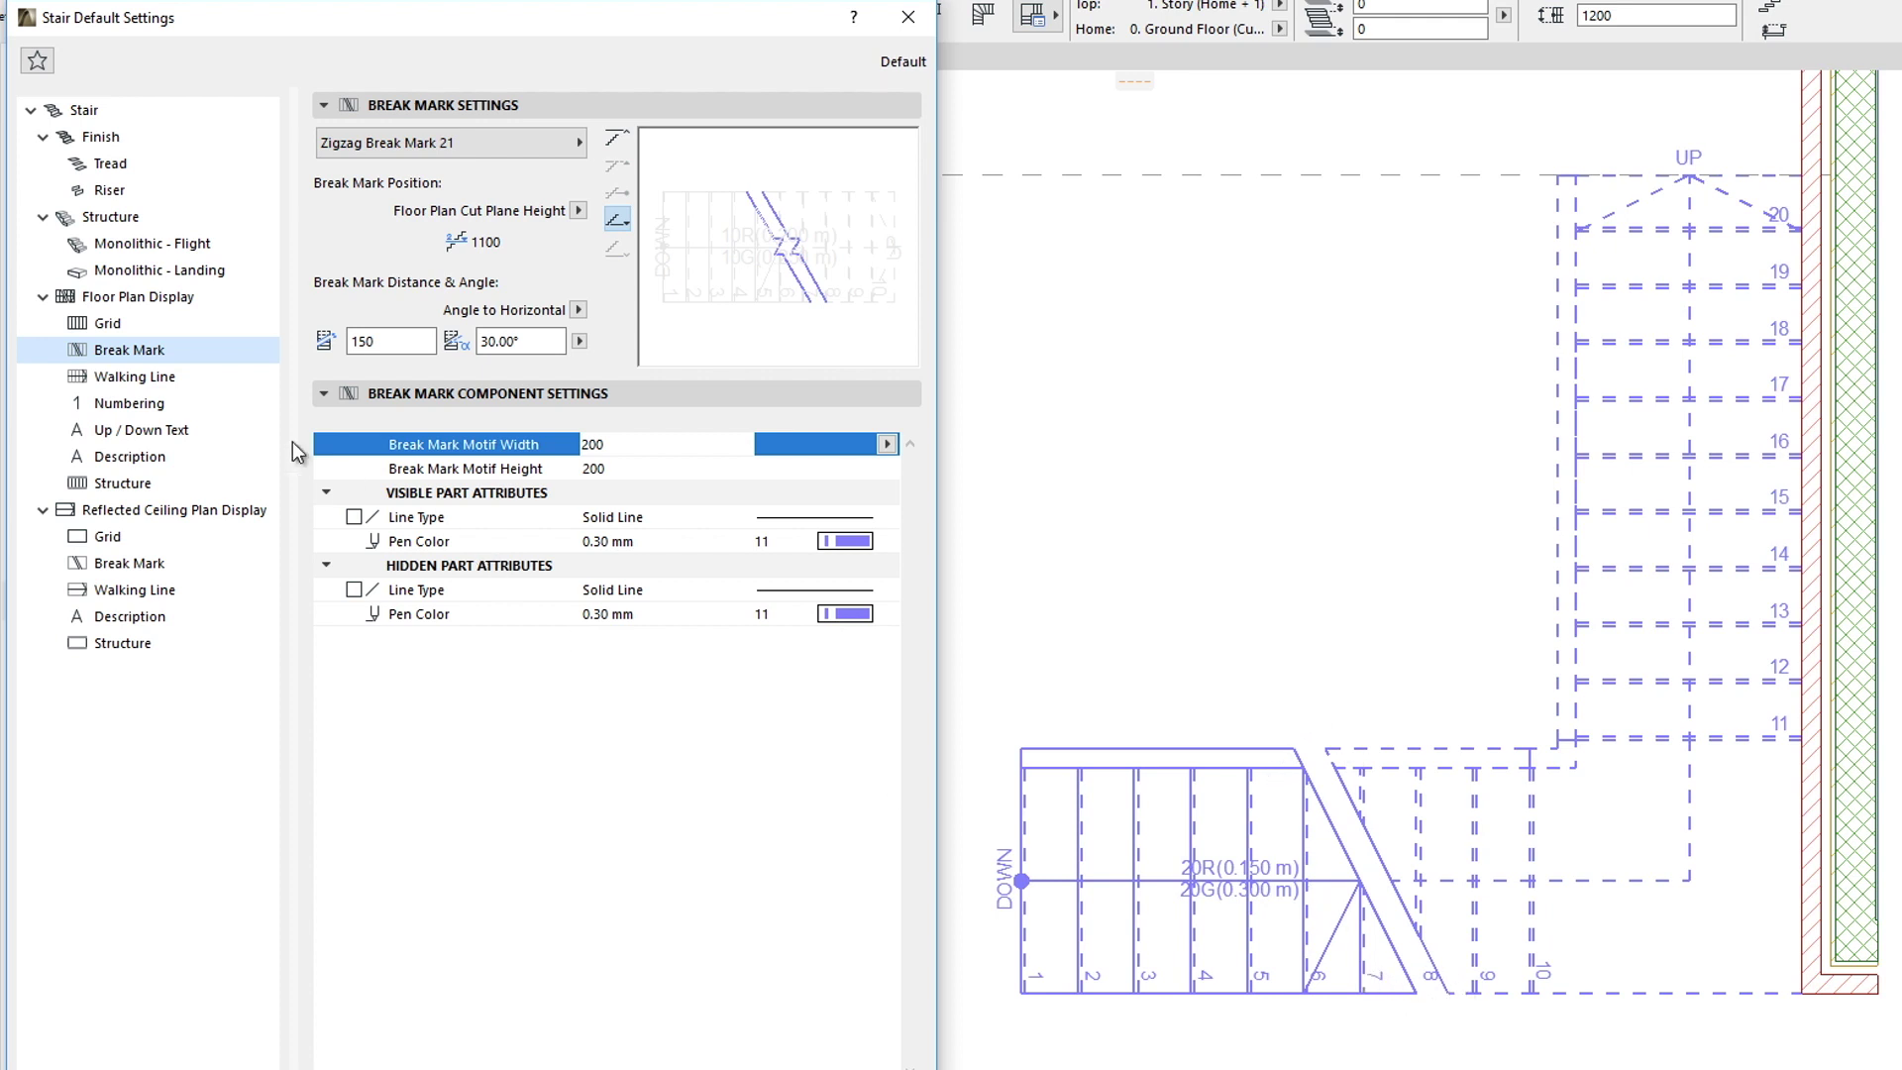
pyautogui.click(240, 385)
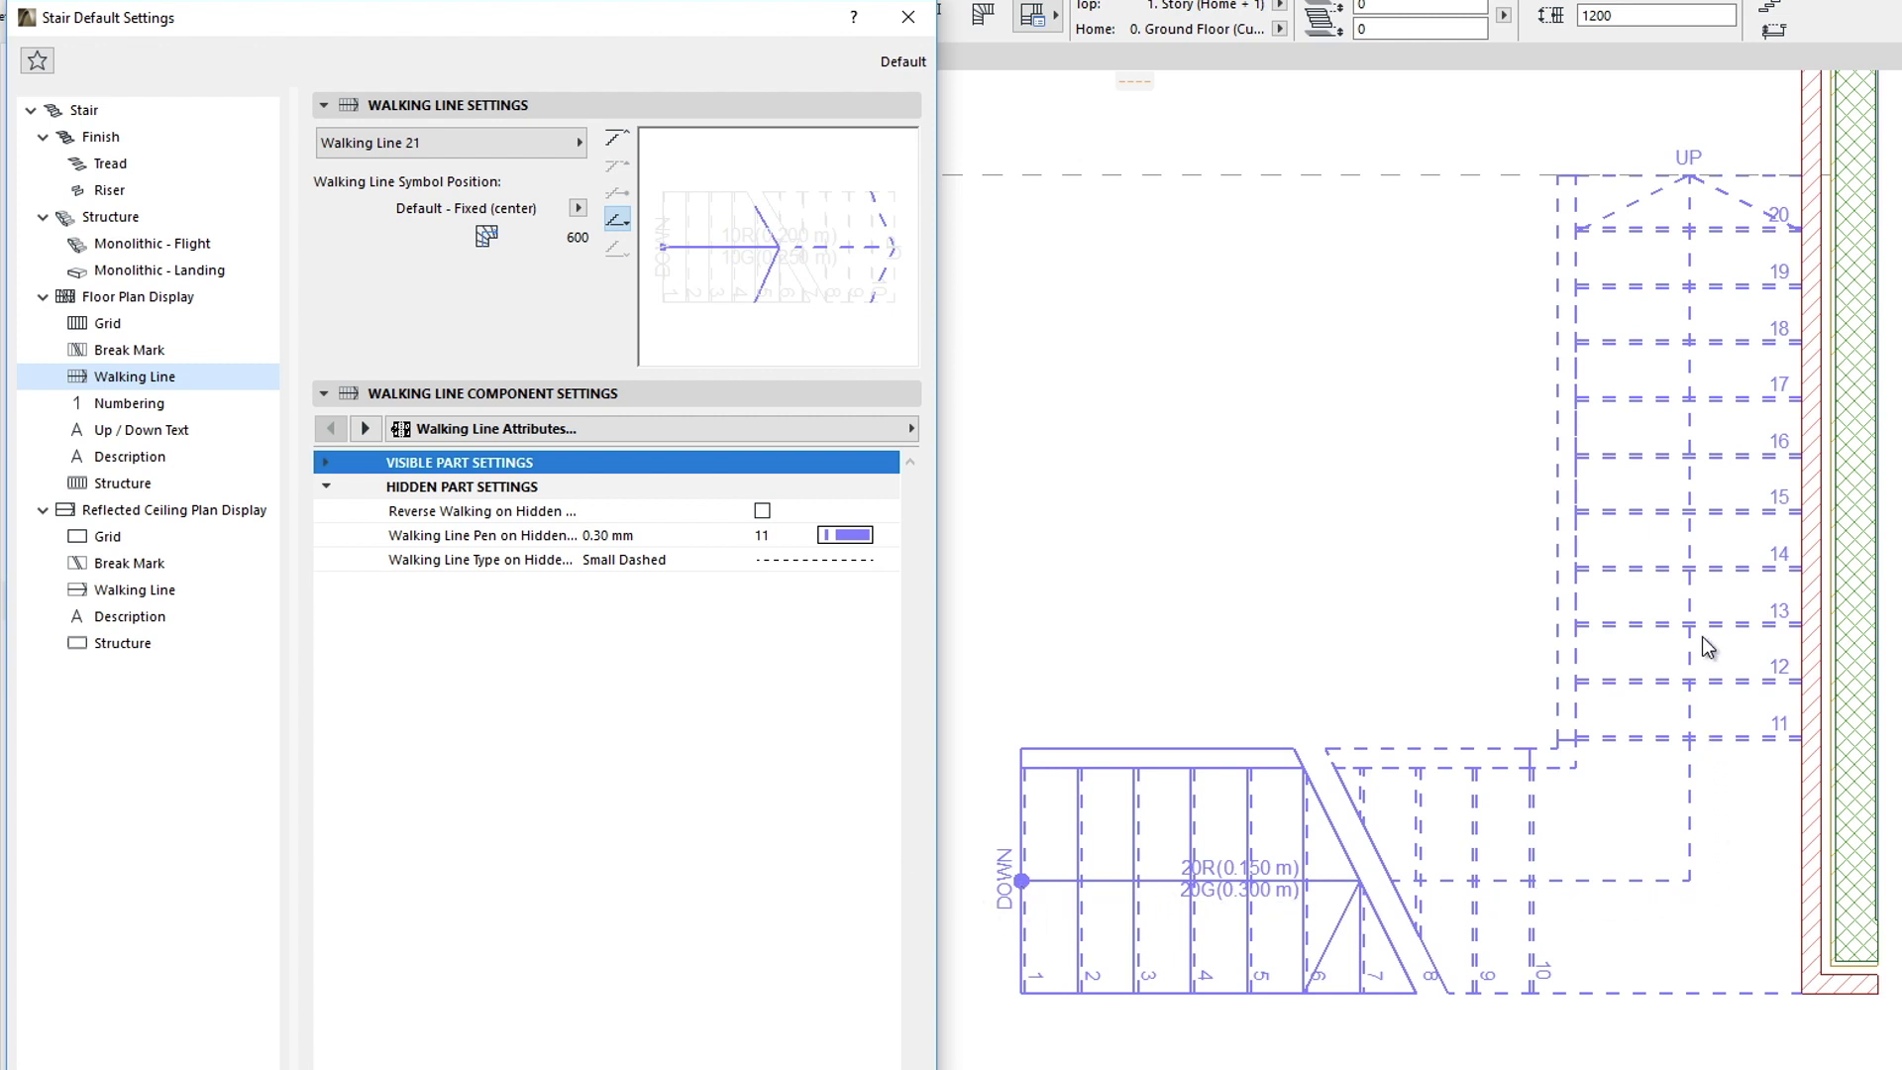
pyautogui.click(196, 403)
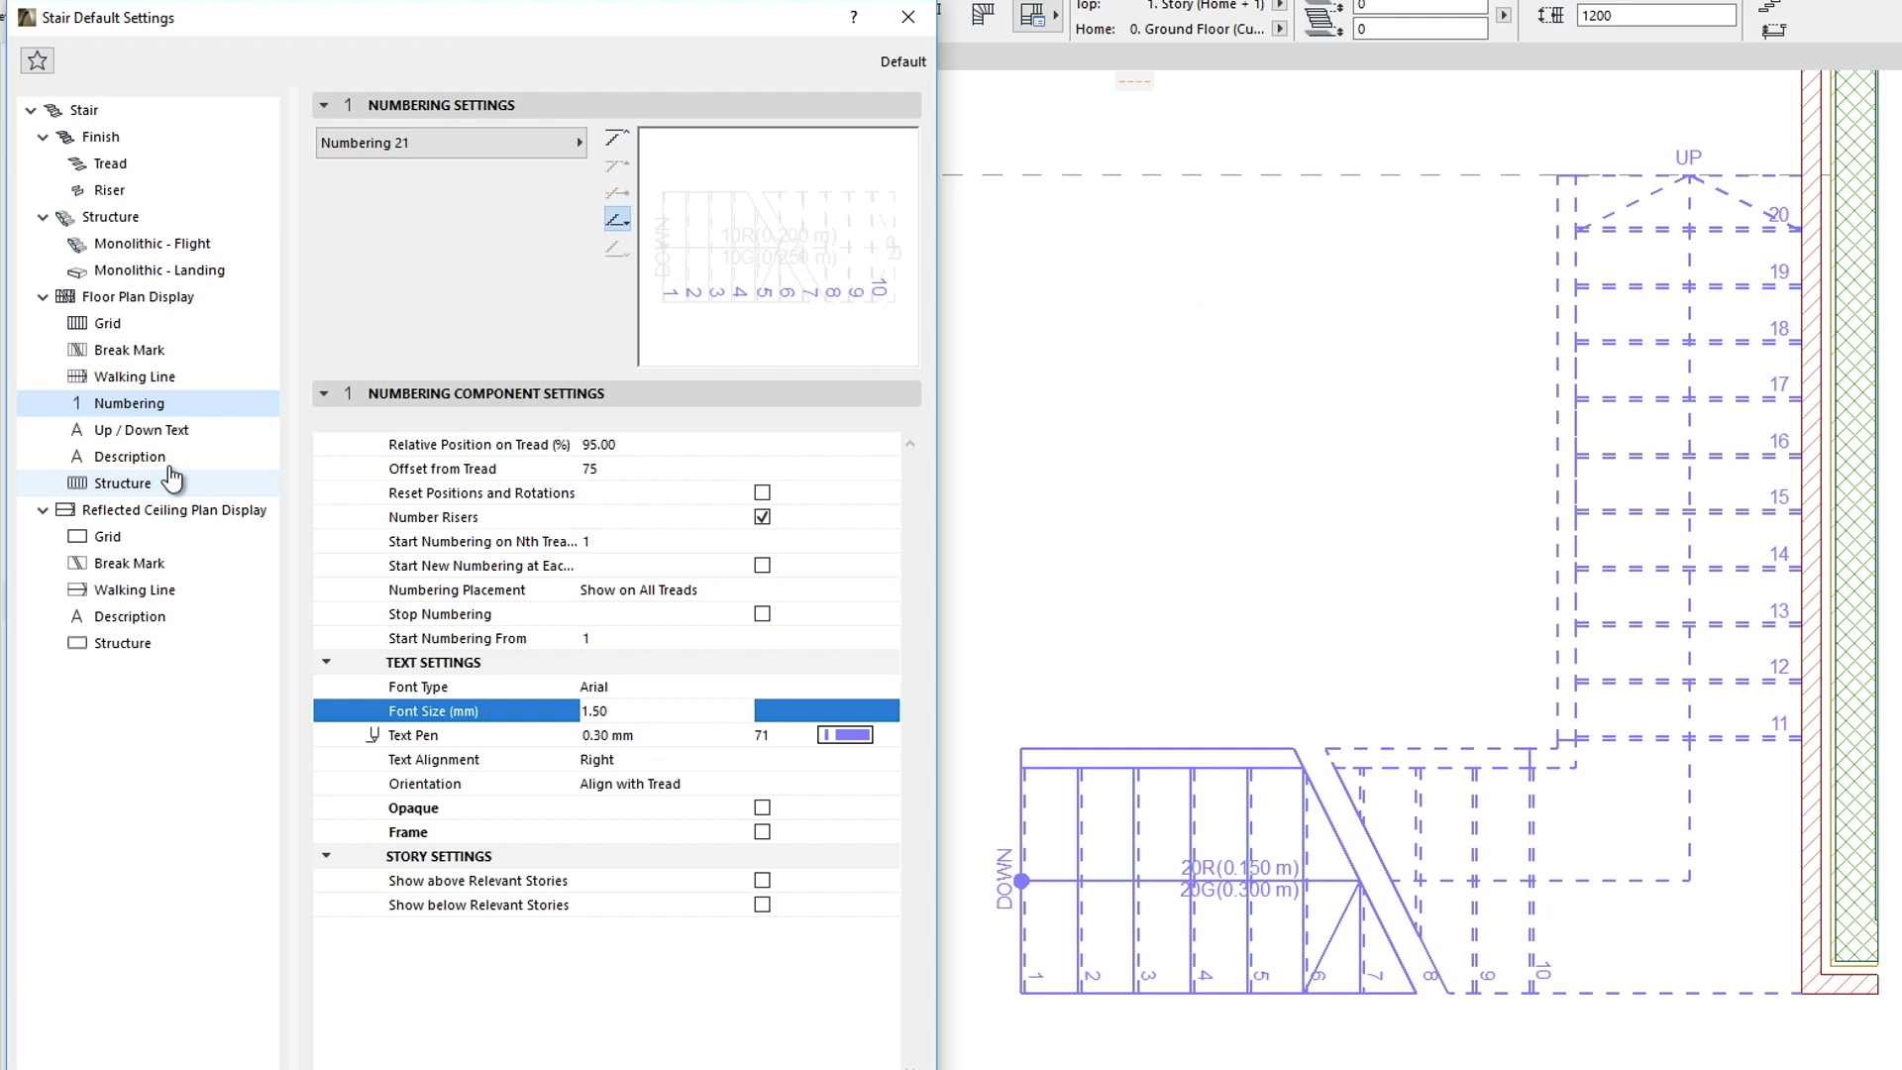
pyautogui.click(210, 432)
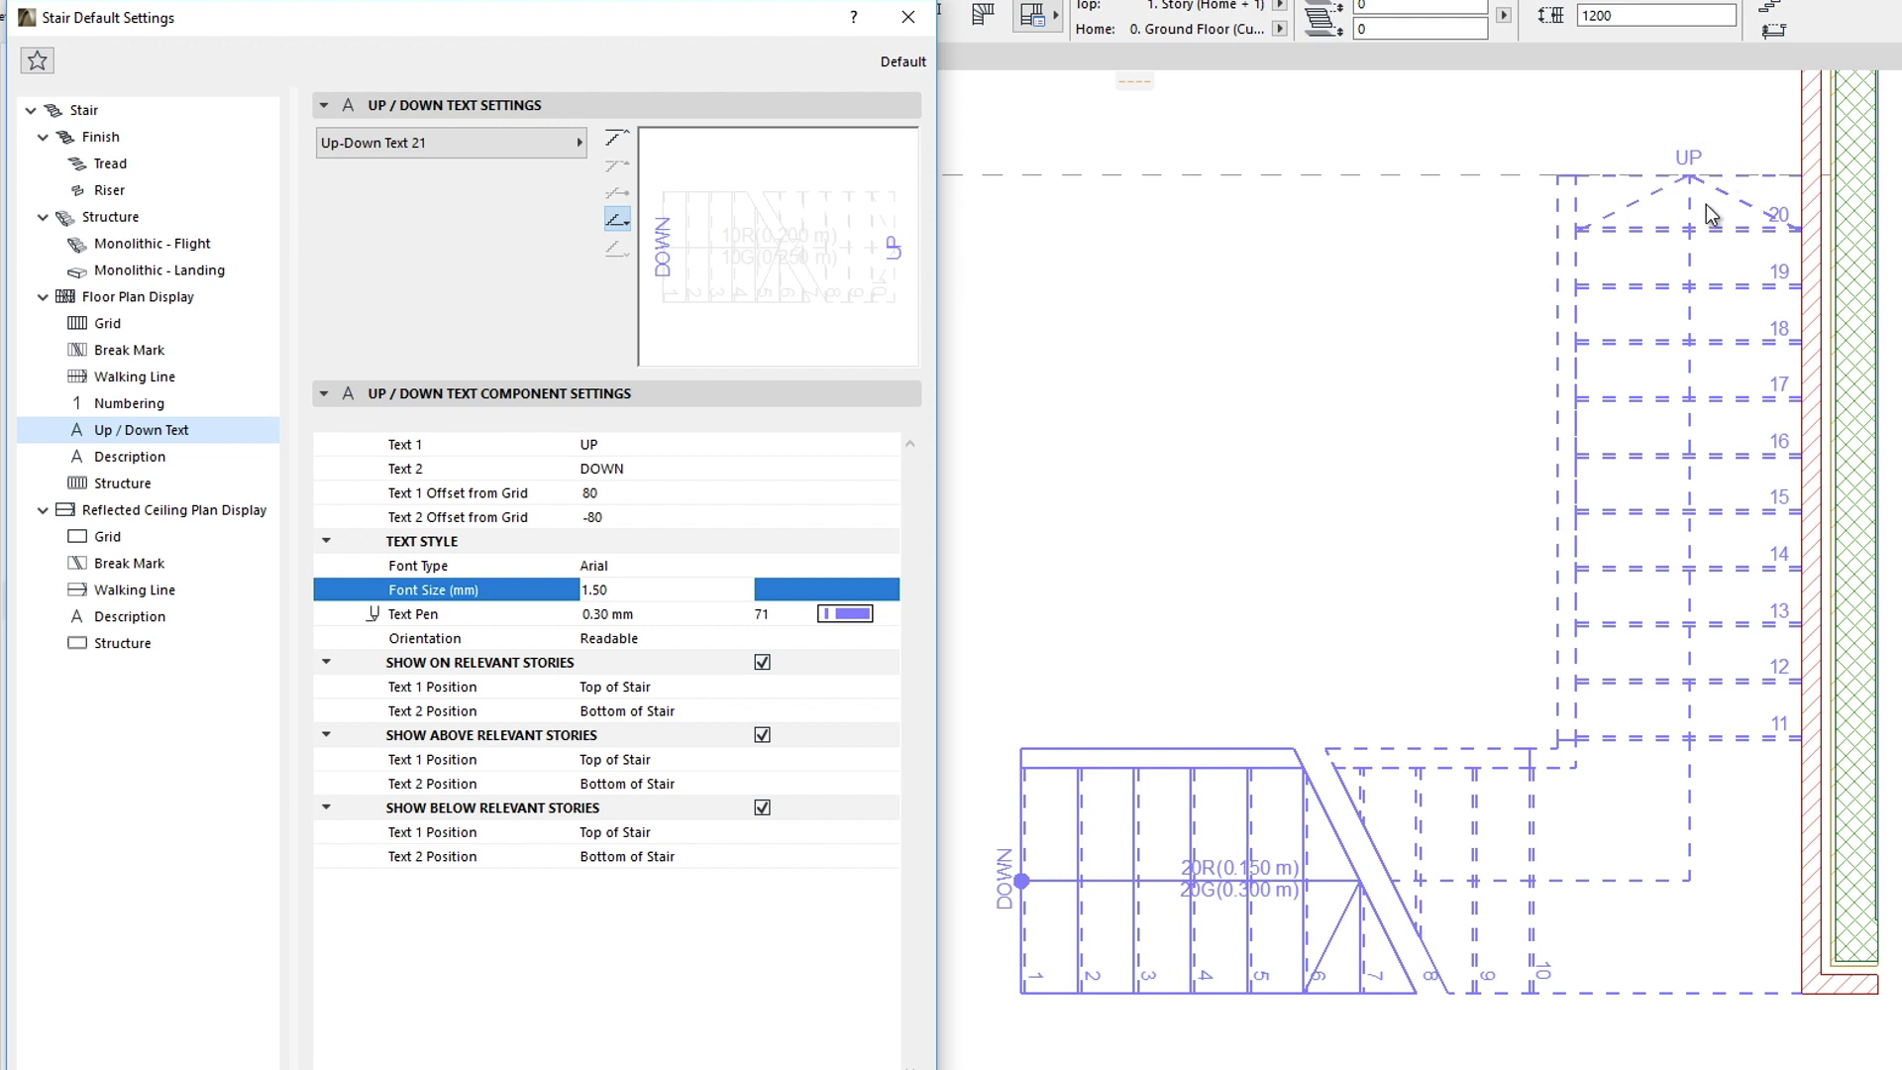
pyautogui.click(243, 457)
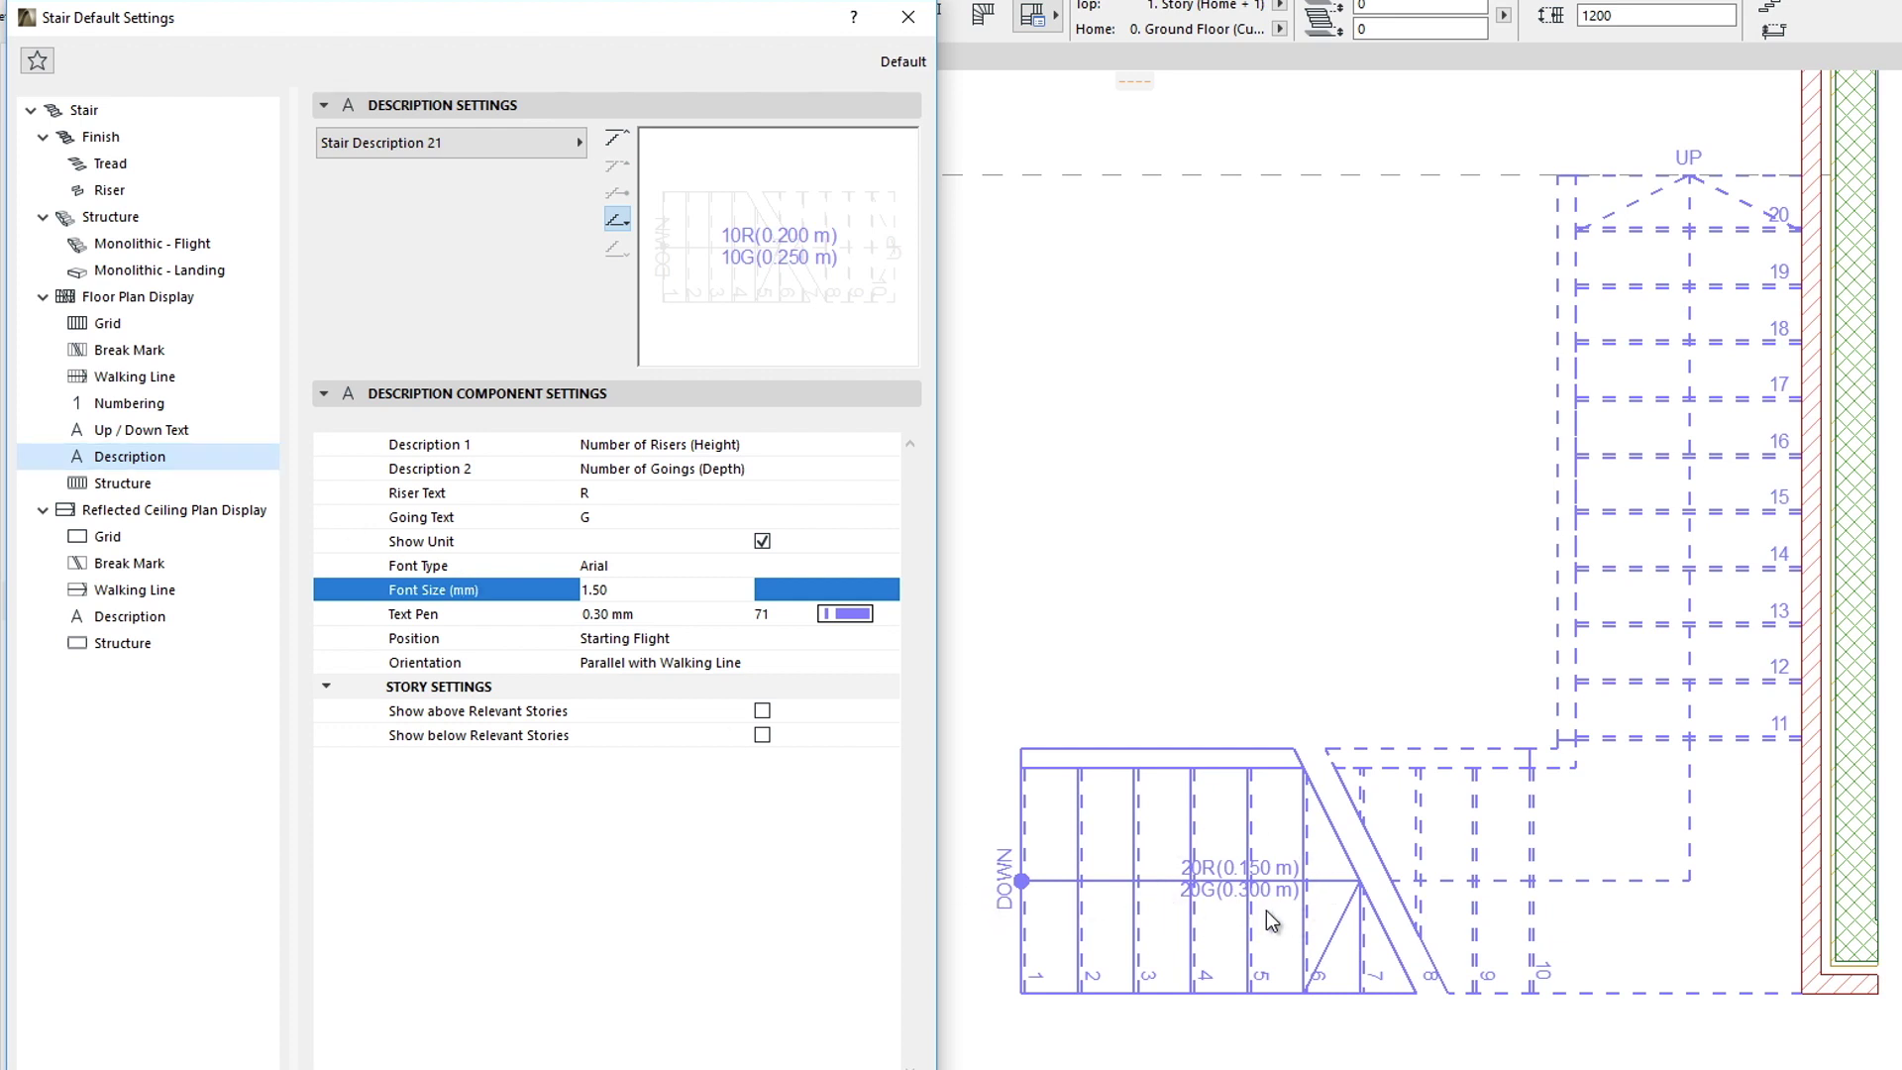
pyautogui.click(210, 487)
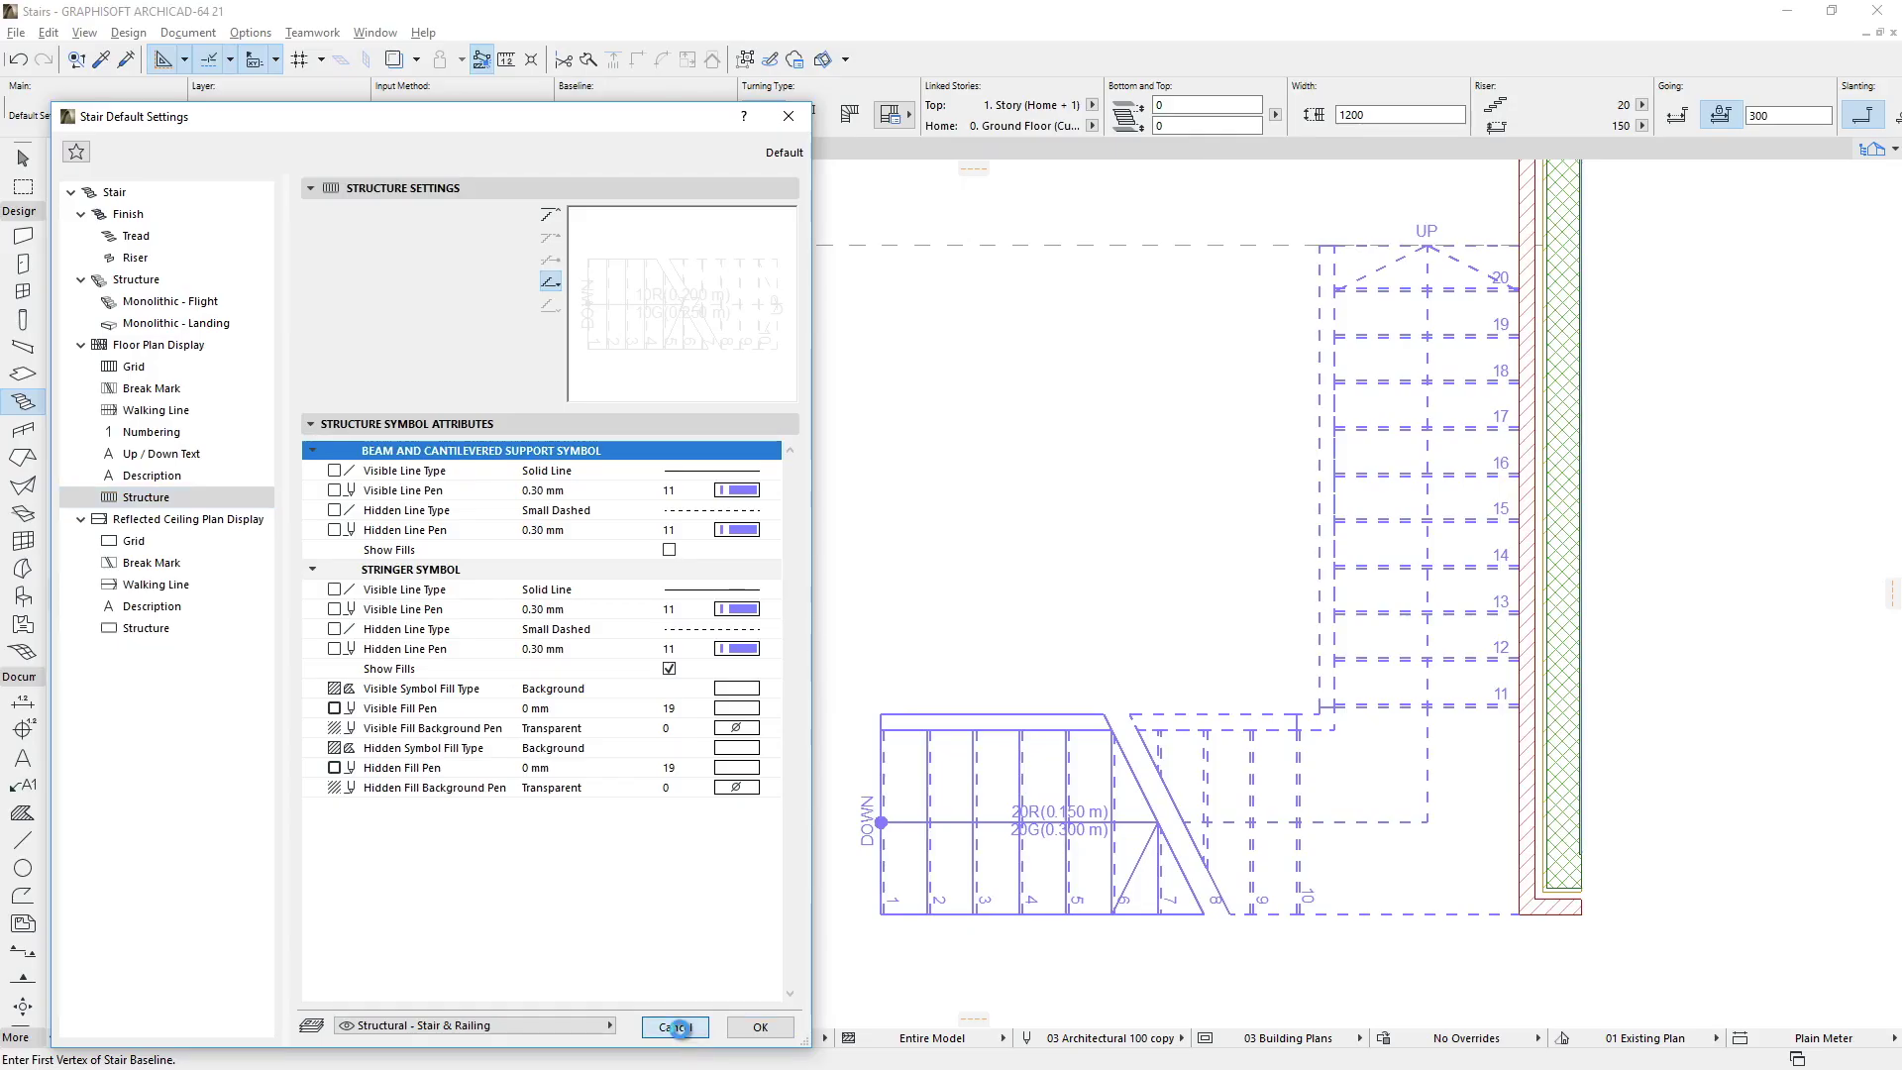
pyautogui.click(679, 1026)
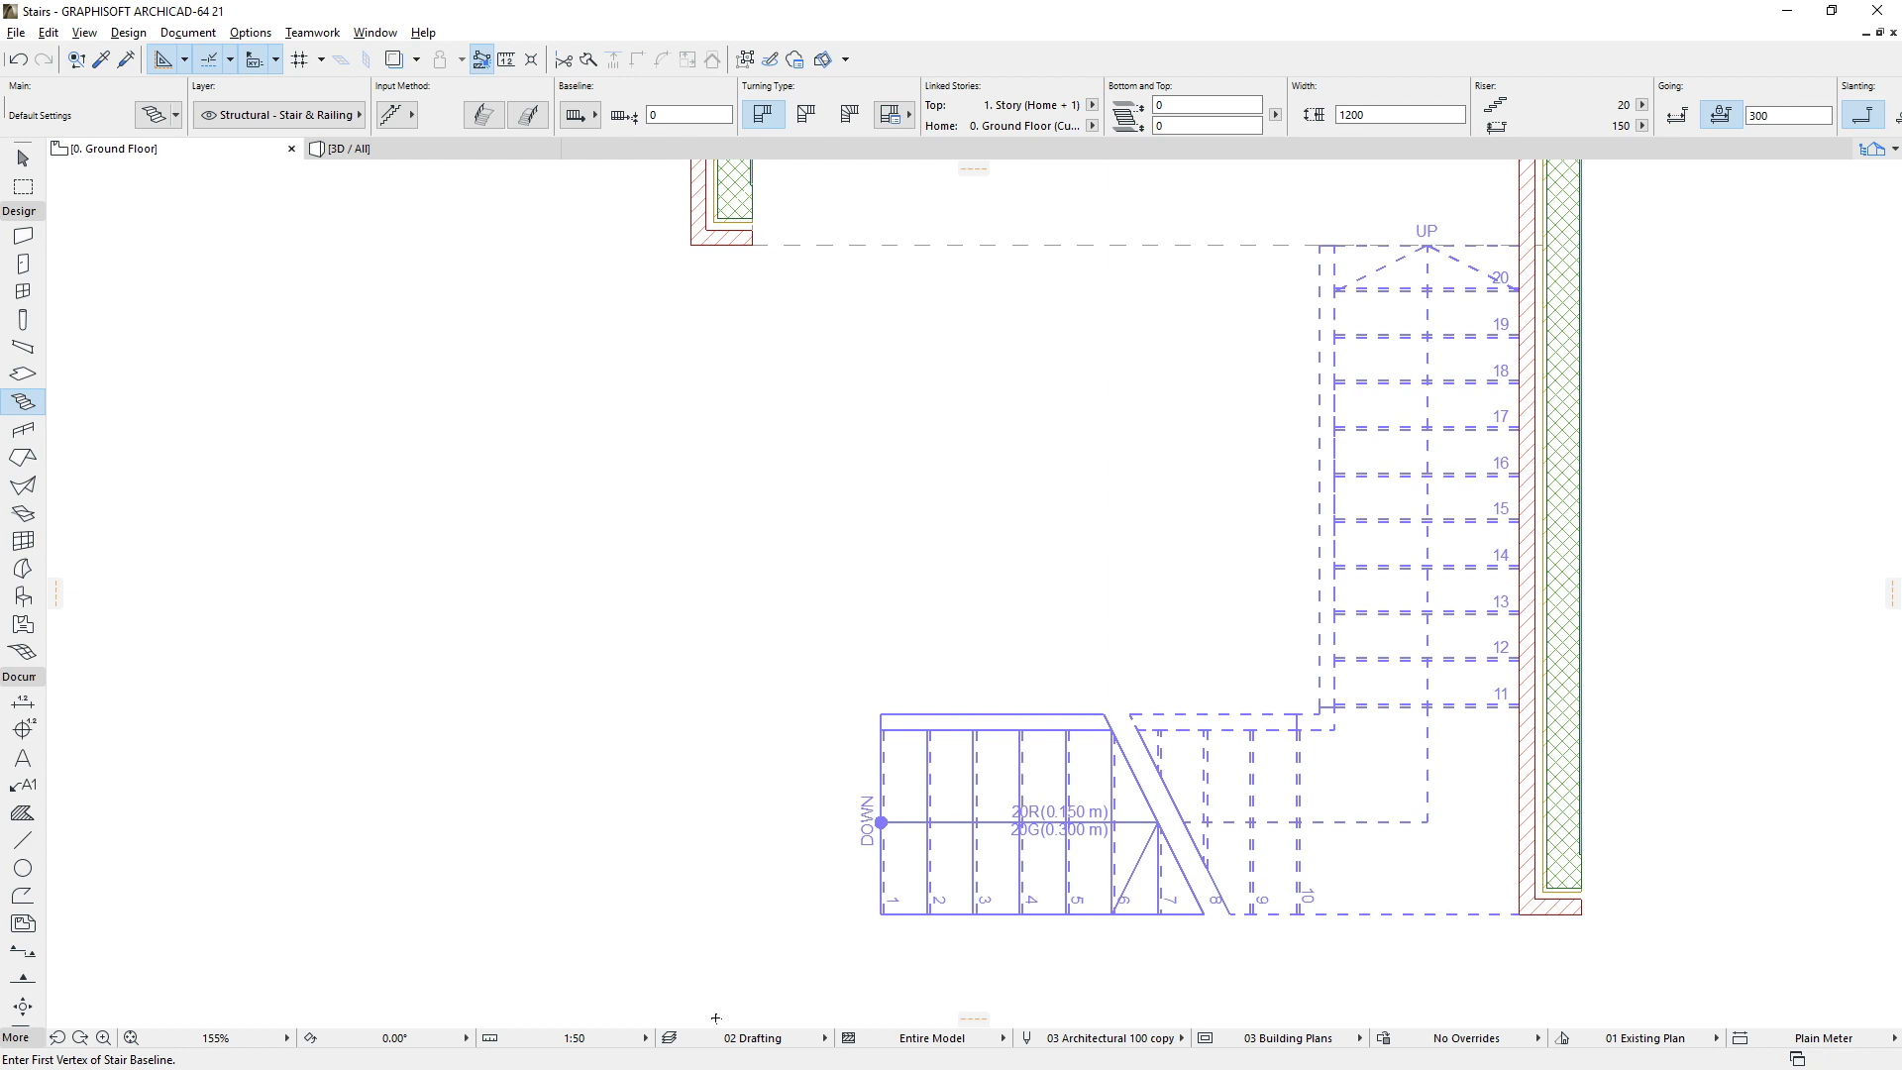
pyautogui.press('F3')
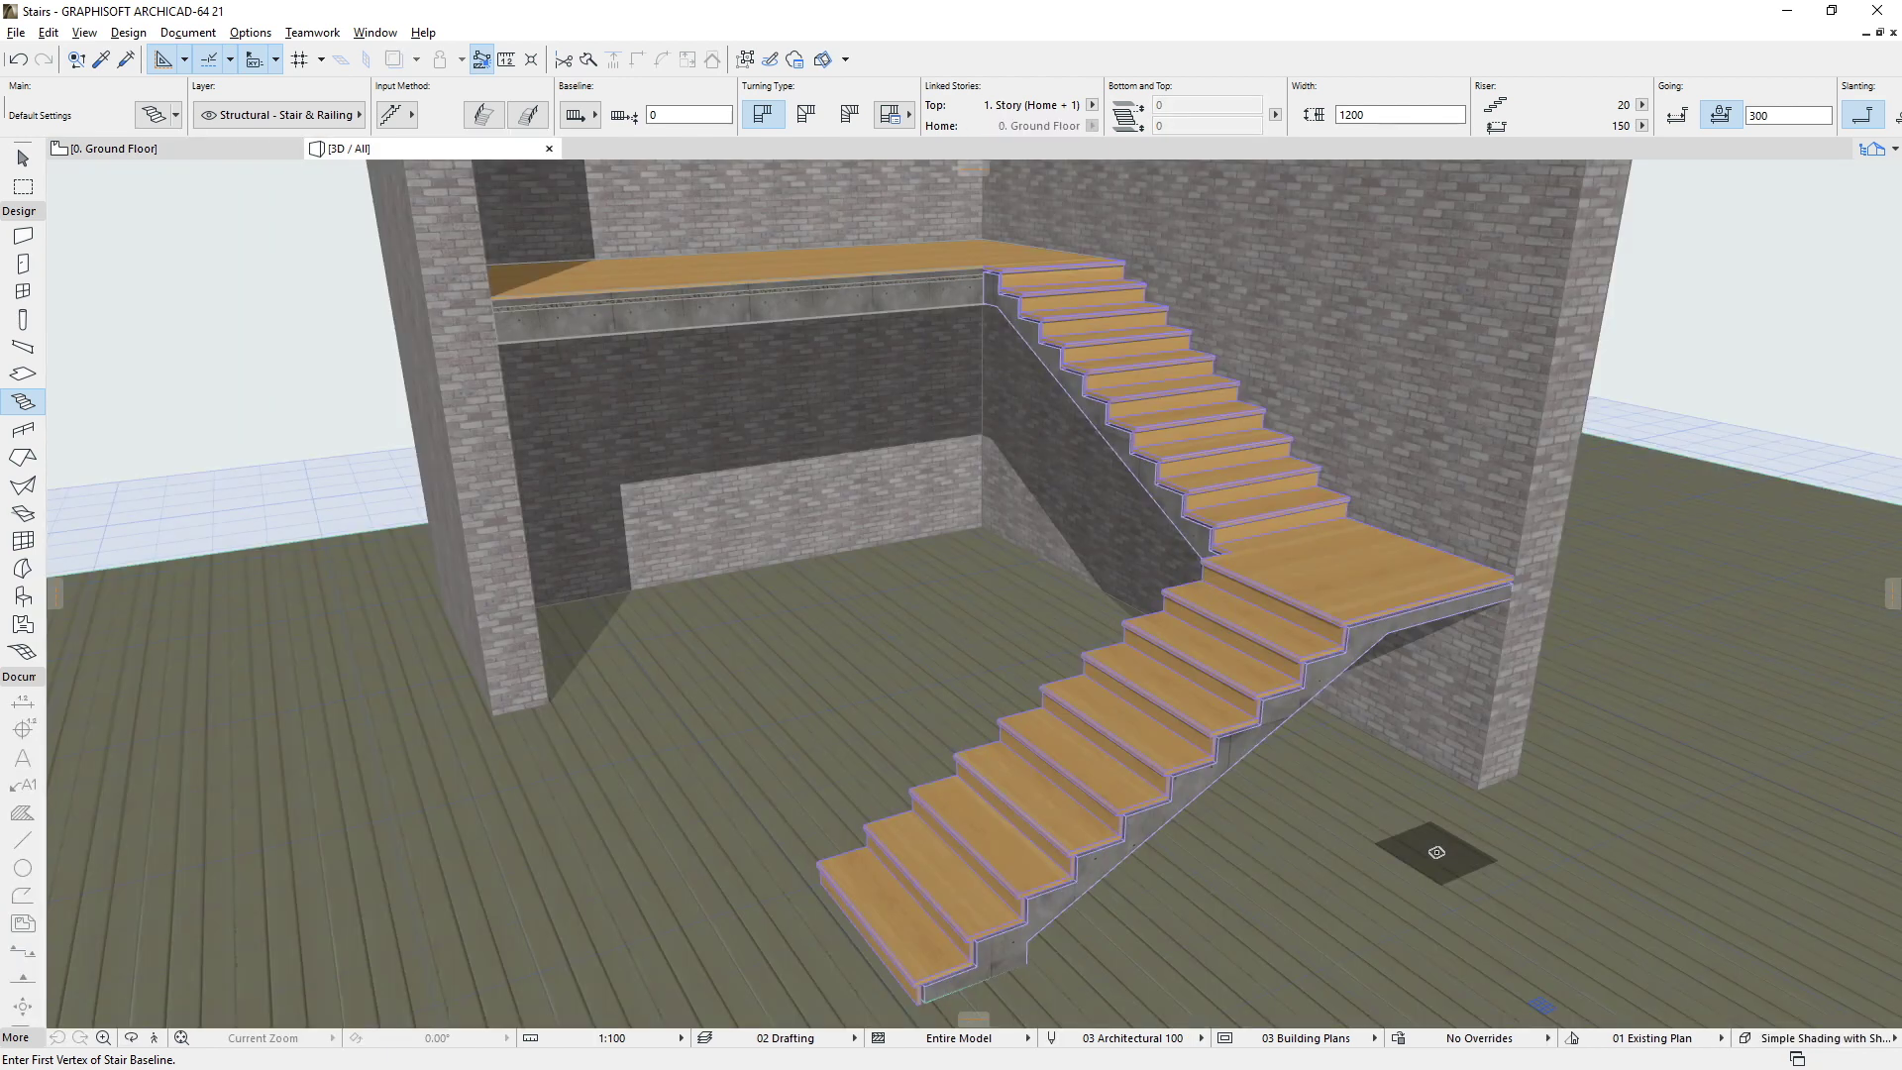